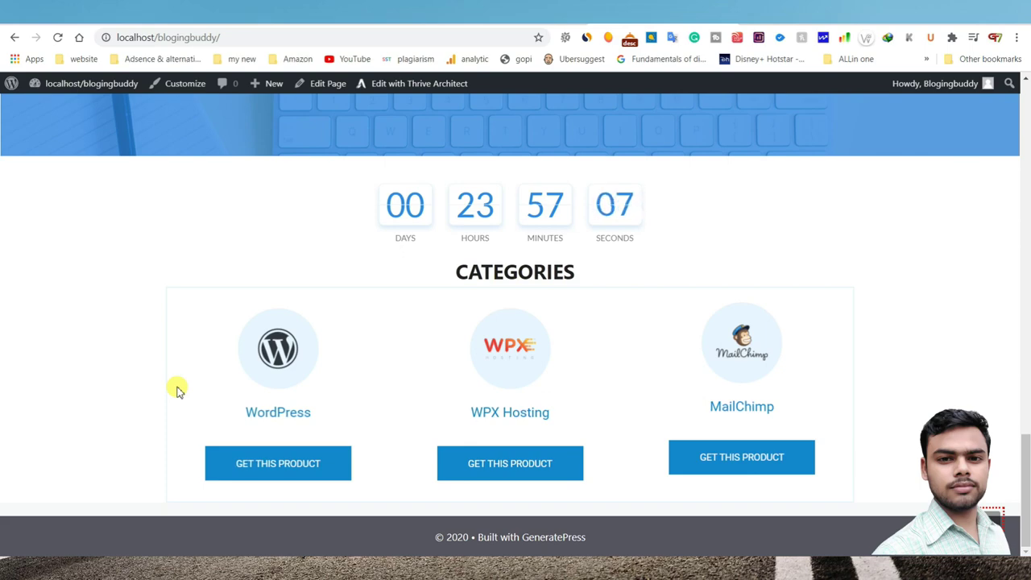
Review the site's homepage from the categories section up through the latest posts to the header.
{"action": "scroll", "coordinate": [170, 402], "scroll_direction": "up", "scroll_amount": 4}
{"action": "scroll", "coordinate": [153, 435], "scroll_direction": "down", "scroll_amount": 4}
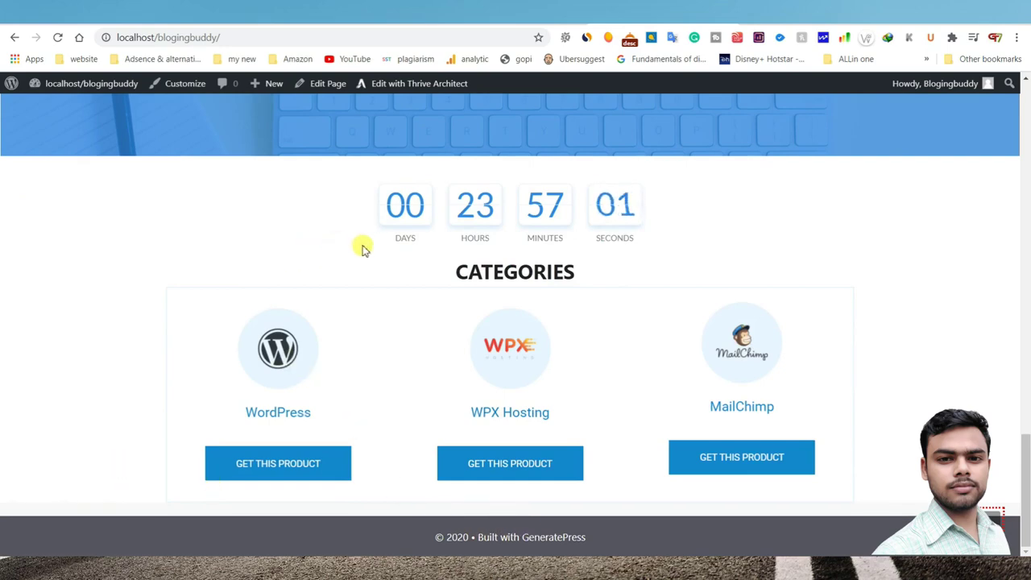
{"action": "scroll", "coordinate": [354, 250], "scroll_direction": "up", "scroll_amount": 4}
{"action": "scroll", "coordinate": [295, 220], "scroll_direction": "up", "scroll_amount": 4}
{"action": "scroll", "coordinate": [270, 250], "scroll_direction": "up", "scroll_amount": 9}
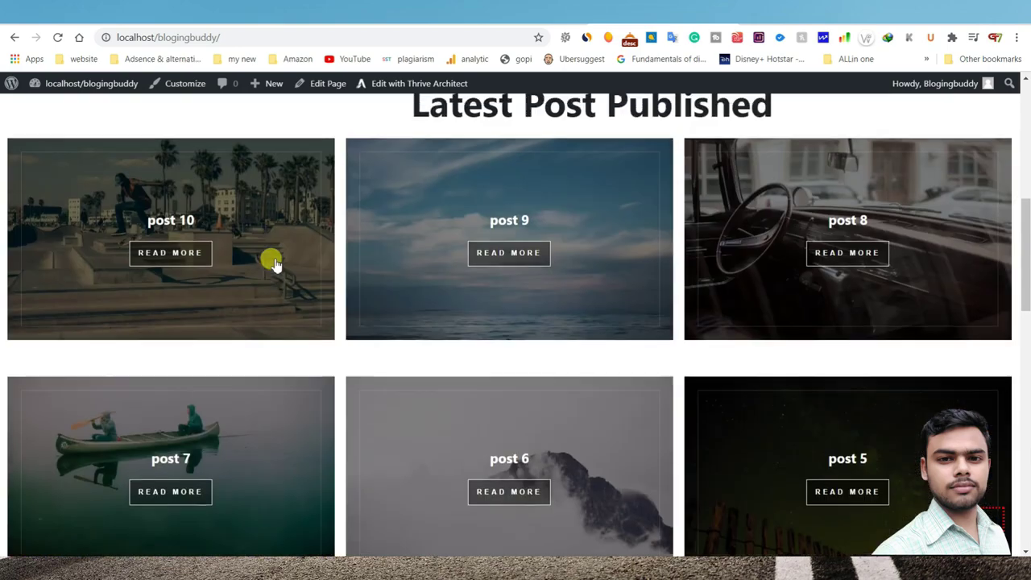
{"action": "scroll", "coordinate": [258, 220], "scroll_direction": "up", "scroll_amount": 2}
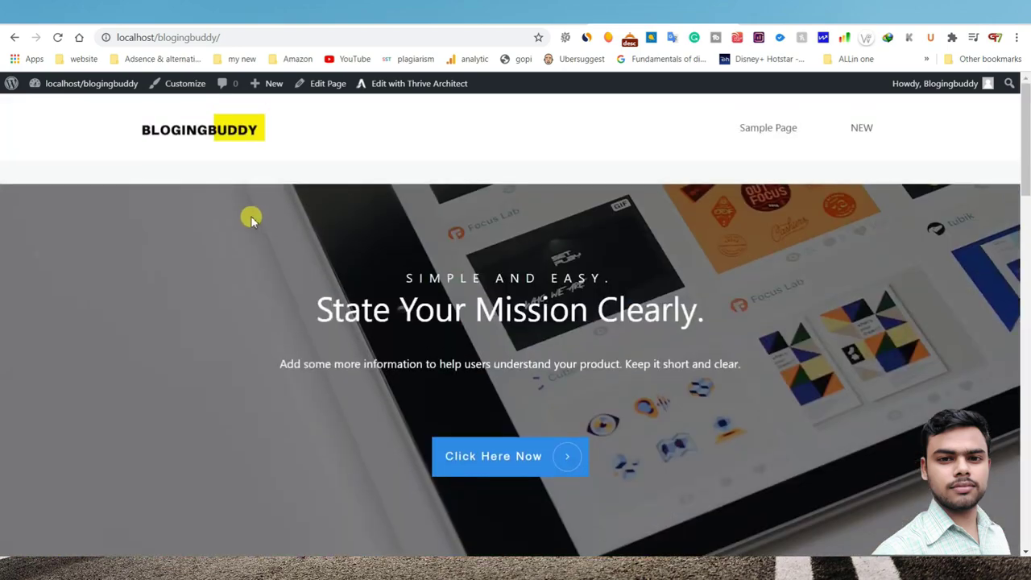
Switch to the WordPress admin dashboard and look over its sections.
{"action": "key", "text": "ctrl+Tab"}
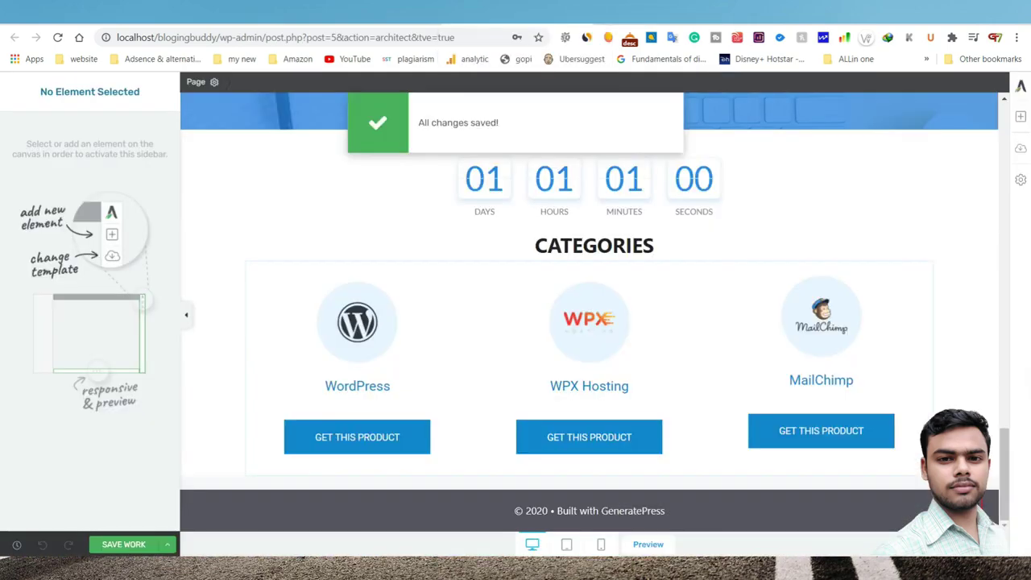
{"action": "key", "text": "ctrl+Tab"}
{"action": "key", "text": "ctrl+Tab"}
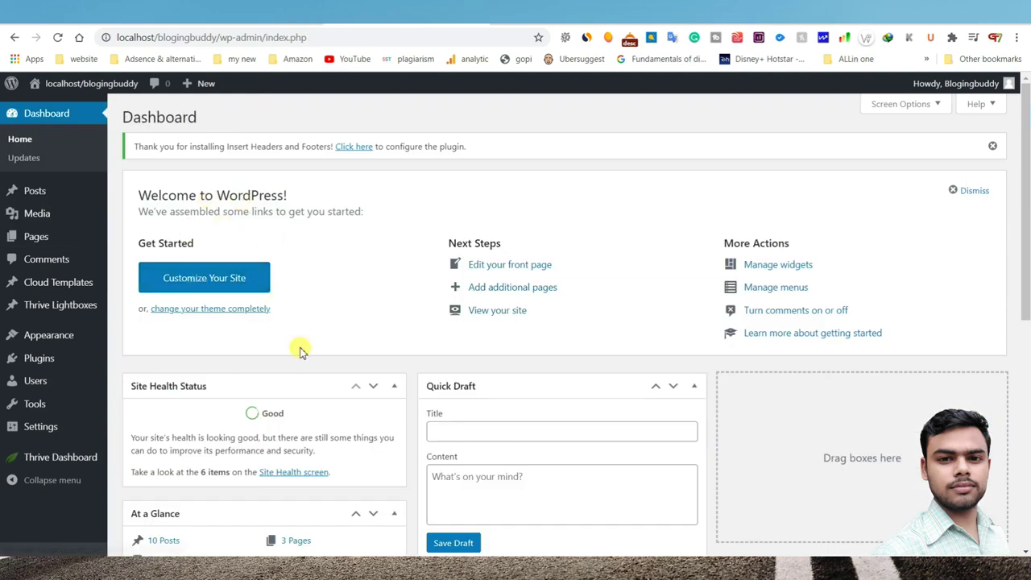
{"action": "scroll", "coordinate": [207, 358], "scroll_direction": "down", "scroll_amount": 1}
{"action": "scroll", "coordinate": [207, 358], "scroll_direction": "down", "scroll_amount": 1}
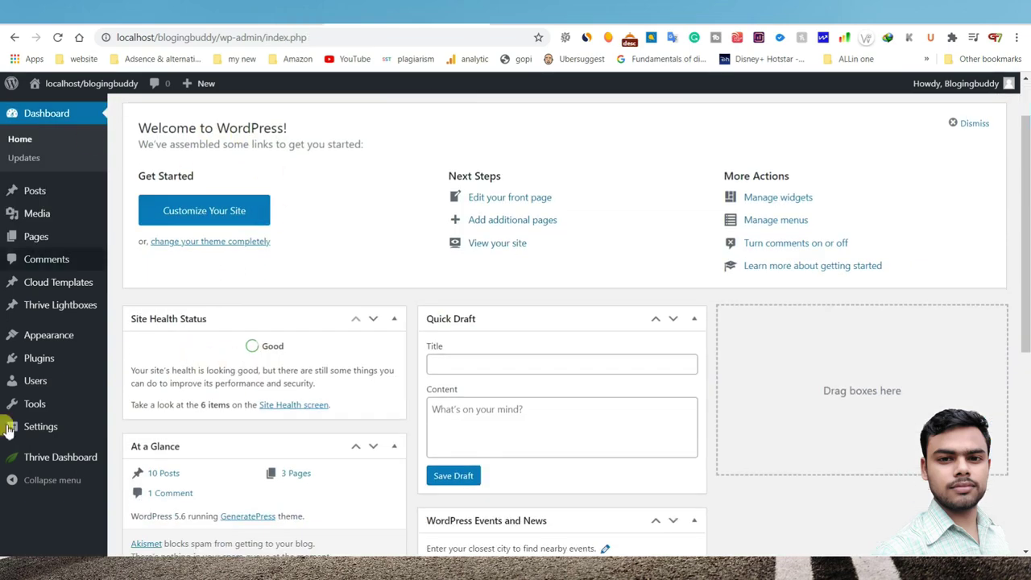
{"action": "mouse_move", "coordinate": [18, 380]}
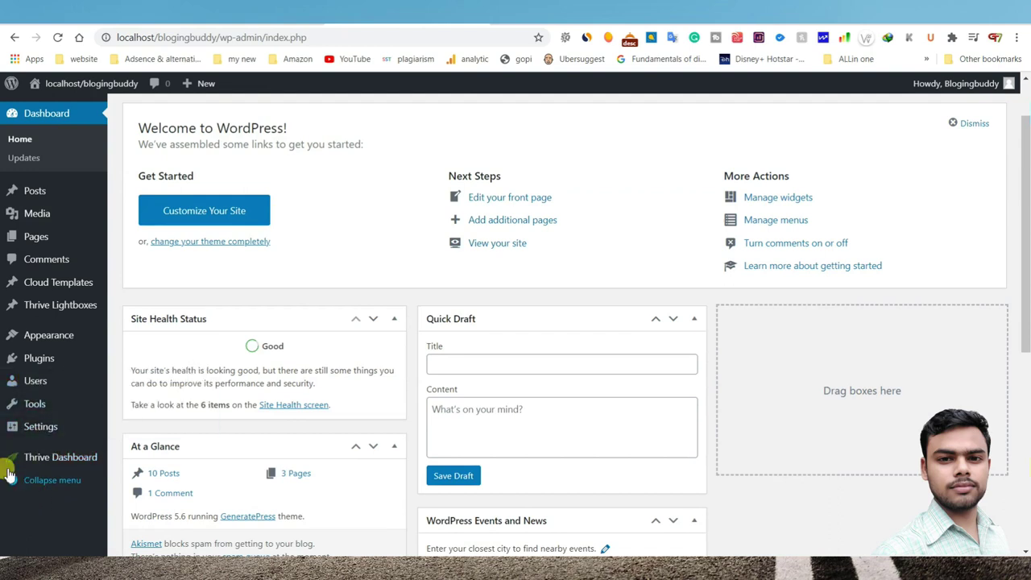
{"action": "mouse_move", "coordinate": [39, 457]}
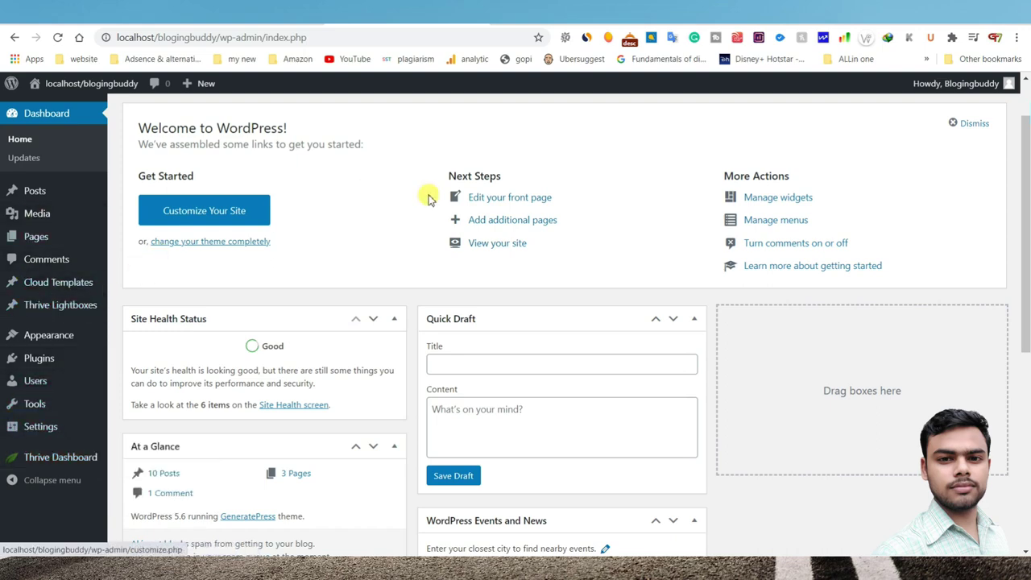
View the live site from the dashboard and look through the posts on its homepage.
{"action": "left_click", "coordinate": [497, 243]}
{"action": "scroll", "coordinate": [485, 427], "scroll_direction": "down", "scroll_amount": 8}
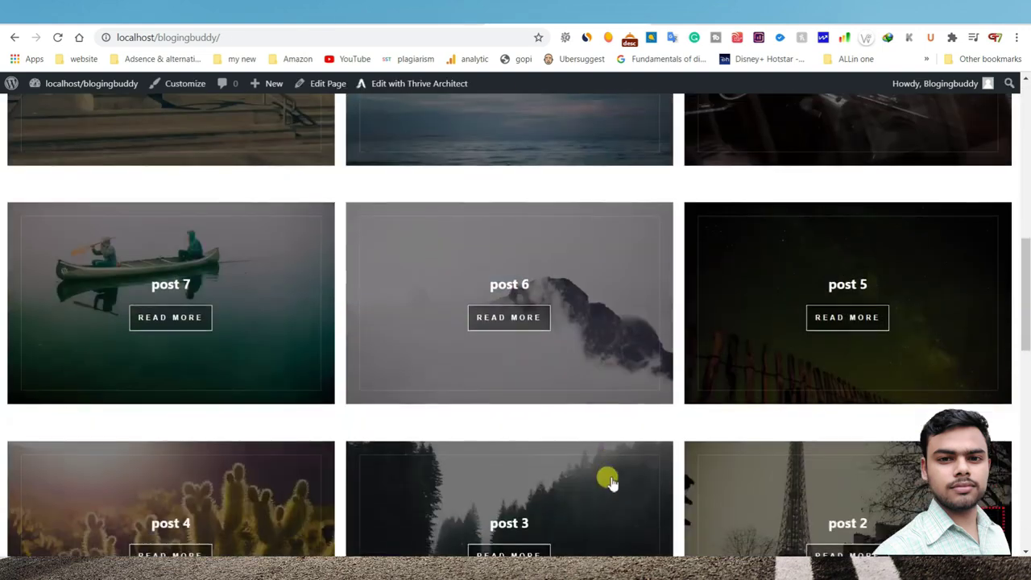
{"action": "scroll", "coordinate": [596, 478], "scroll_direction": "down", "scroll_amount": 4}
{"action": "scroll", "coordinate": [534, 416], "scroll_direction": "up", "scroll_amount": 8}
{"action": "scroll", "coordinate": [435, 302], "scroll_direction": "up", "scroll_amount": 4}
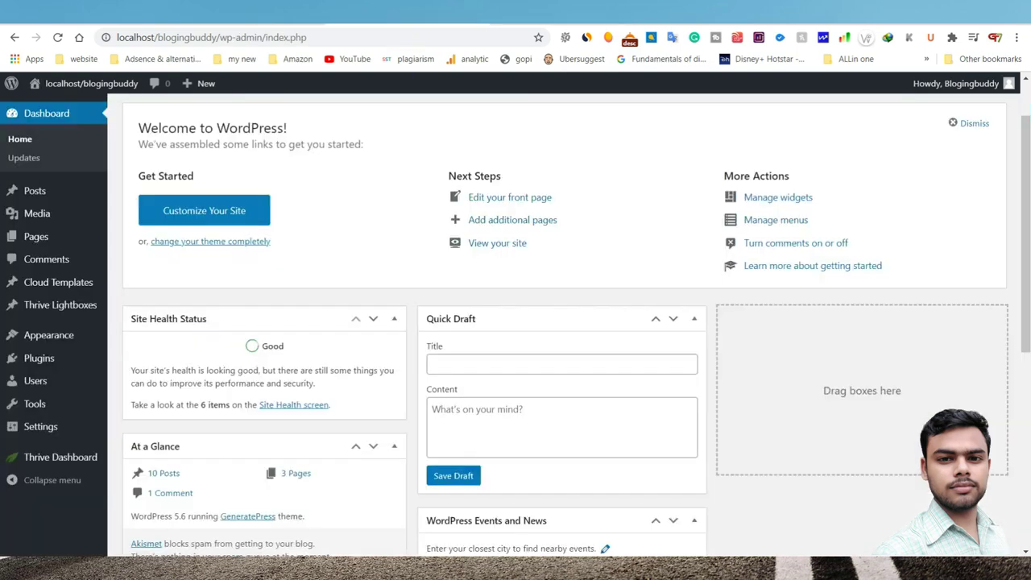
Open the list of installed plugins and examine it from Akismet Anti-Spam to Thrive Architect.
{"action": "mouse_move", "coordinate": [14, 312]}
{"action": "mouse_move", "coordinate": [45, 456]}
{"action": "scroll", "coordinate": [274, 310], "scroll_direction": "up", "scroll_amount": 1}
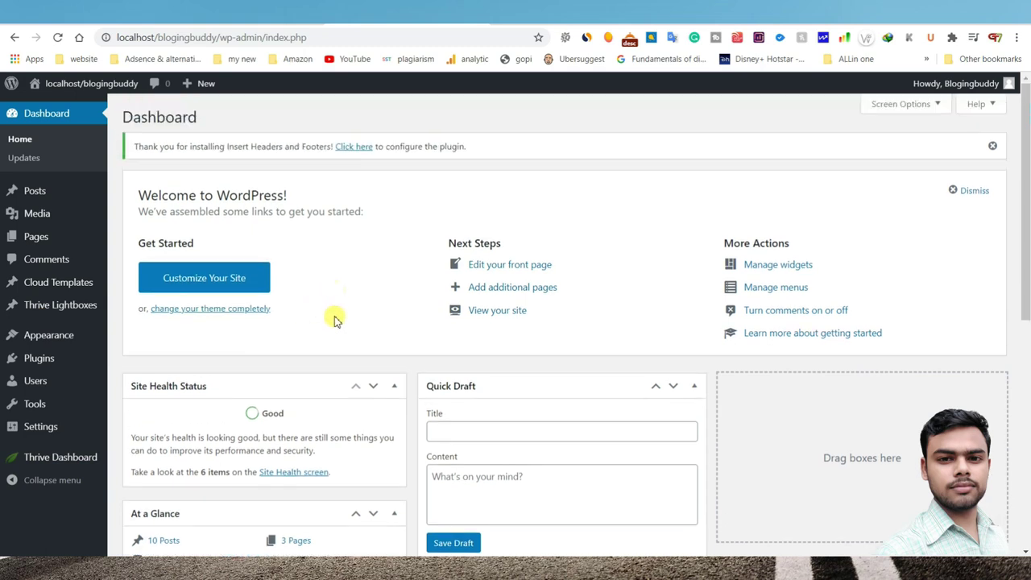
{"action": "left_click", "coordinate": [45, 364]}
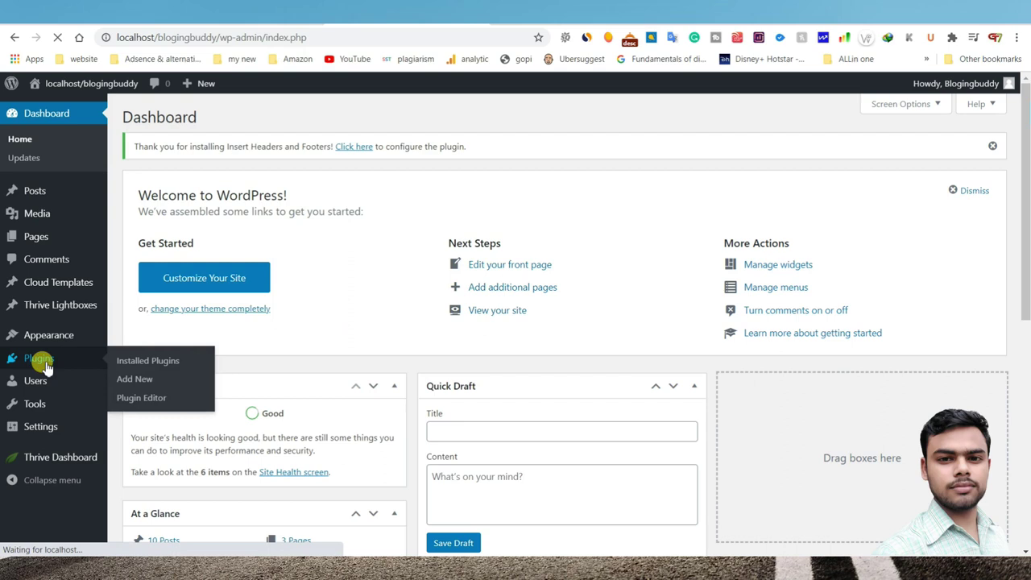
{"action": "left_click", "coordinate": [127, 363]}
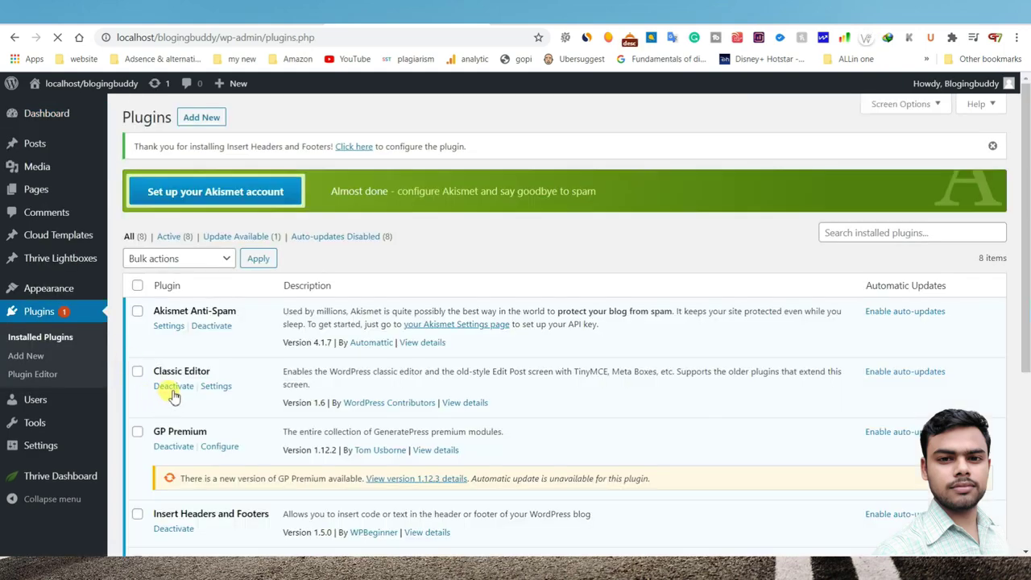
{"action": "scroll", "coordinate": [261, 455], "scroll_direction": "down", "scroll_amount": 3}
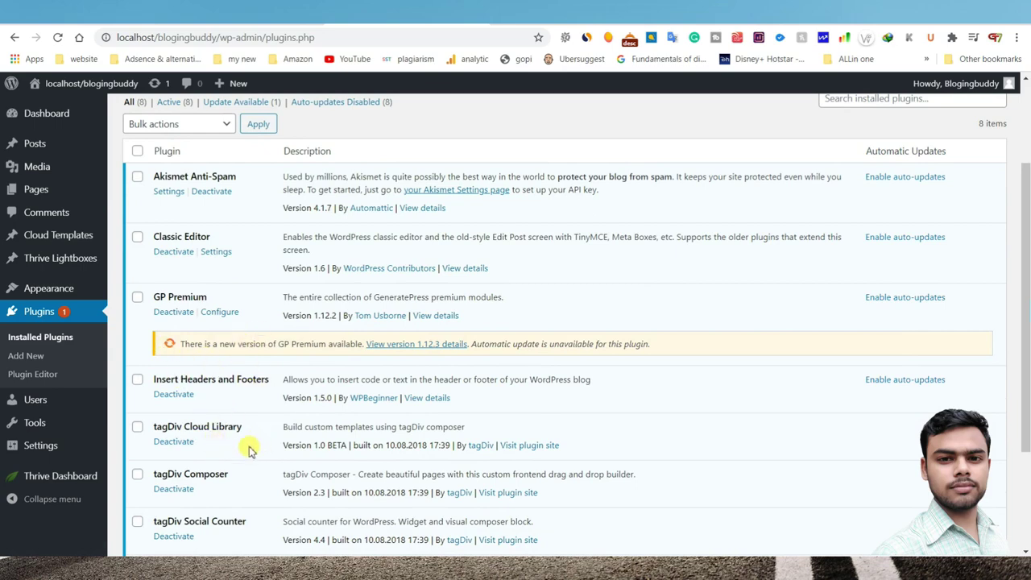
{"action": "scroll", "coordinate": [250, 444], "scroll_direction": "down", "scroll_amount": 3}
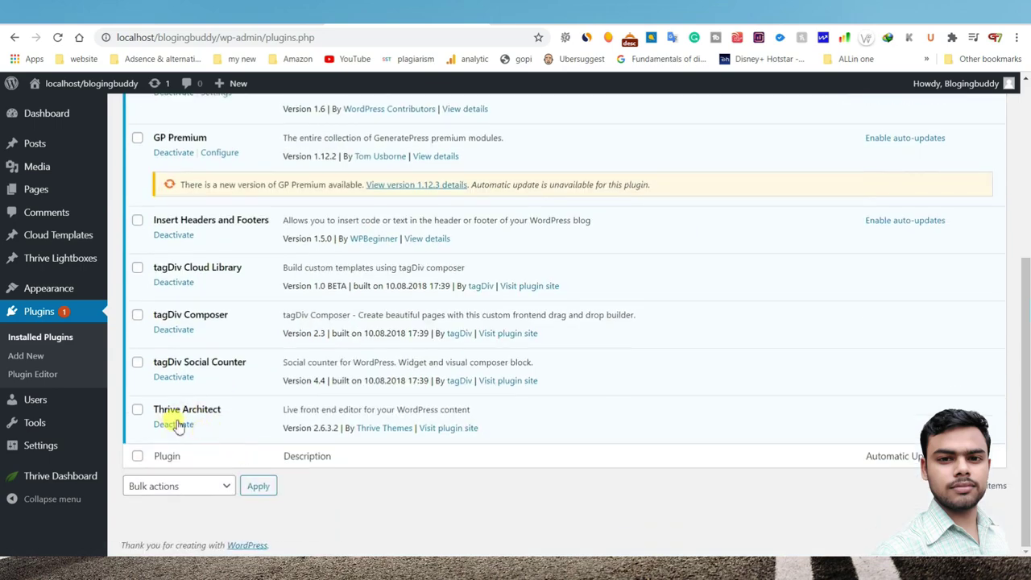
{"action": "scroll", "coordinate": [193, 424], "scroll_direction": "up", "scroll_amount": 4}
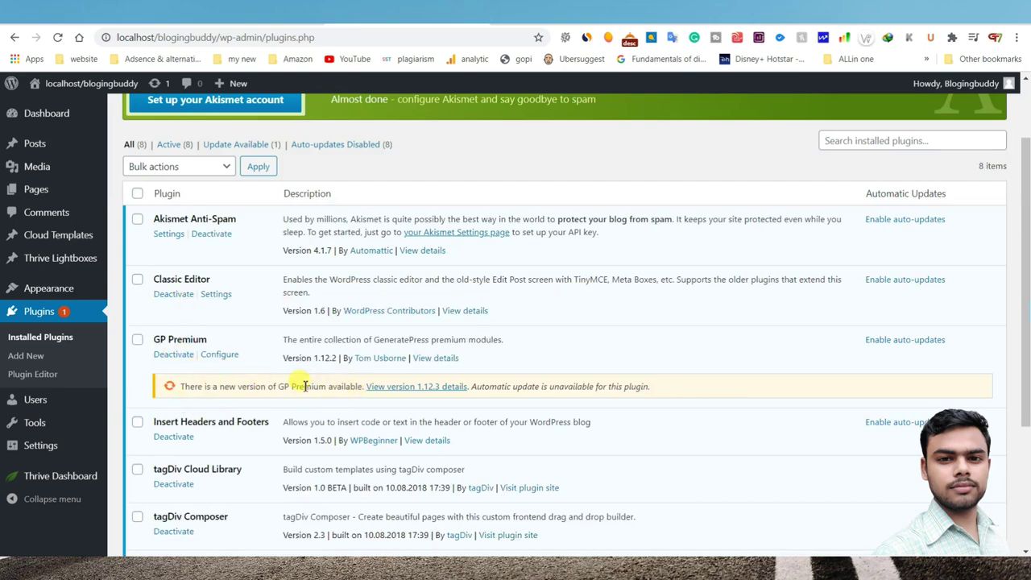
{"action": "scroll", "coordinate": [298, 386], "scroll_direction": "up", "scroll_amount": 2}
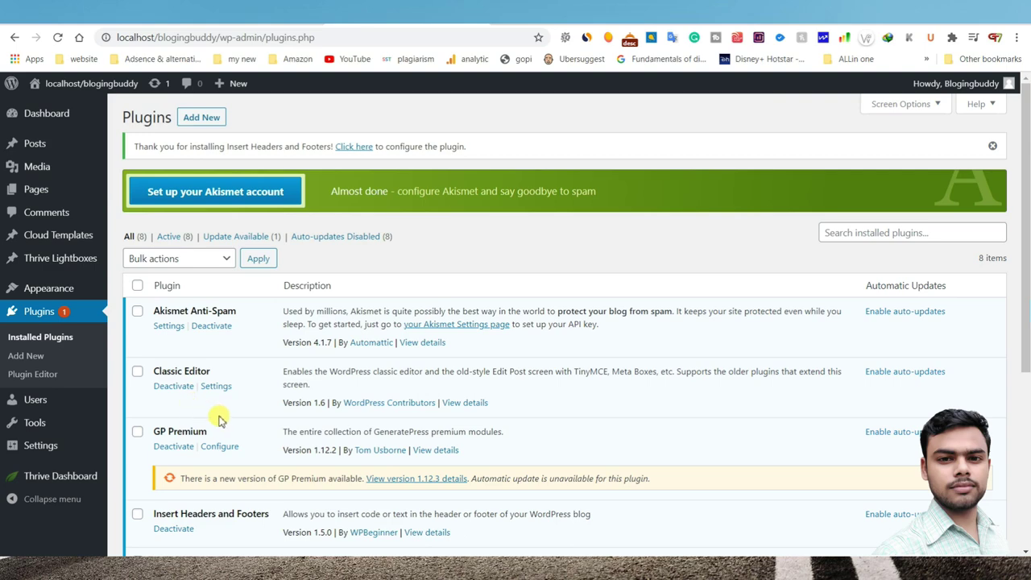
{"action": "scroll", "coordinate": [173, 353], "scroll_direction": "down", "scroll_amount": 3}
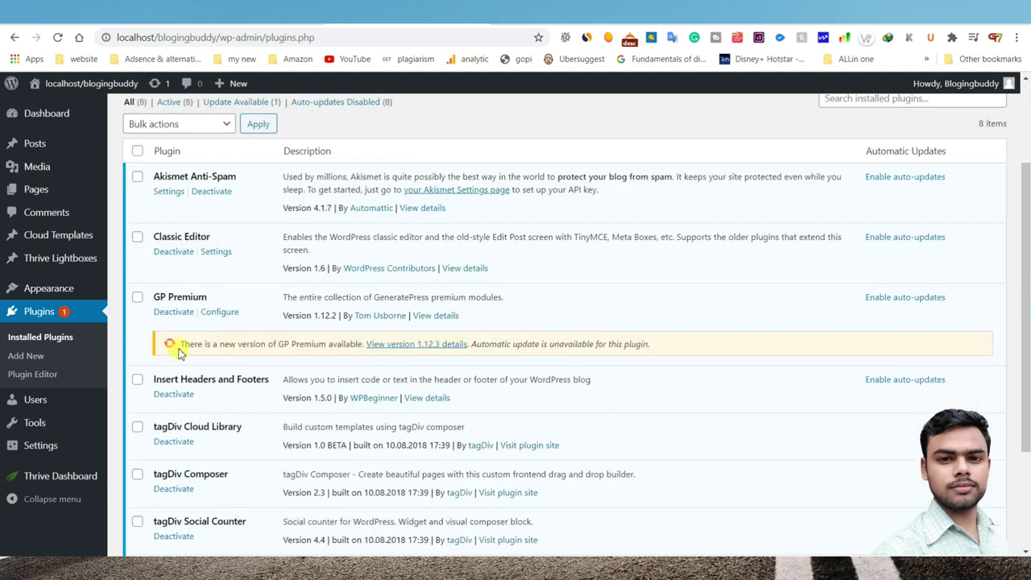
{"action": "scroll", "coordinate": [169, 521], "scroll_direction": "down", "scroll_amount": 1}
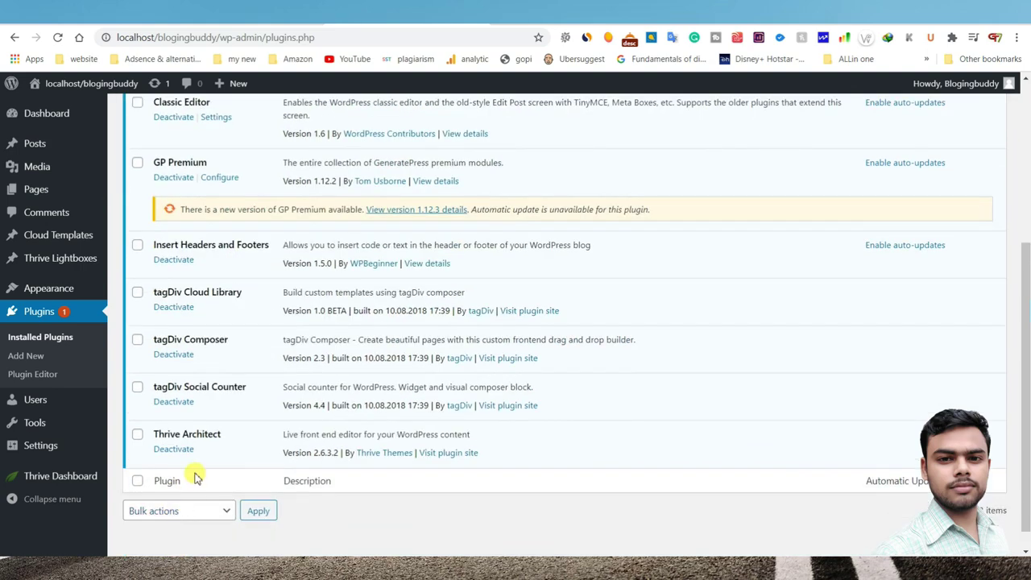
Open the GeneratePress theme options and examine the list of GP Premium modules.
{"action": "mouse_move", "coordinate": [35, 298]}
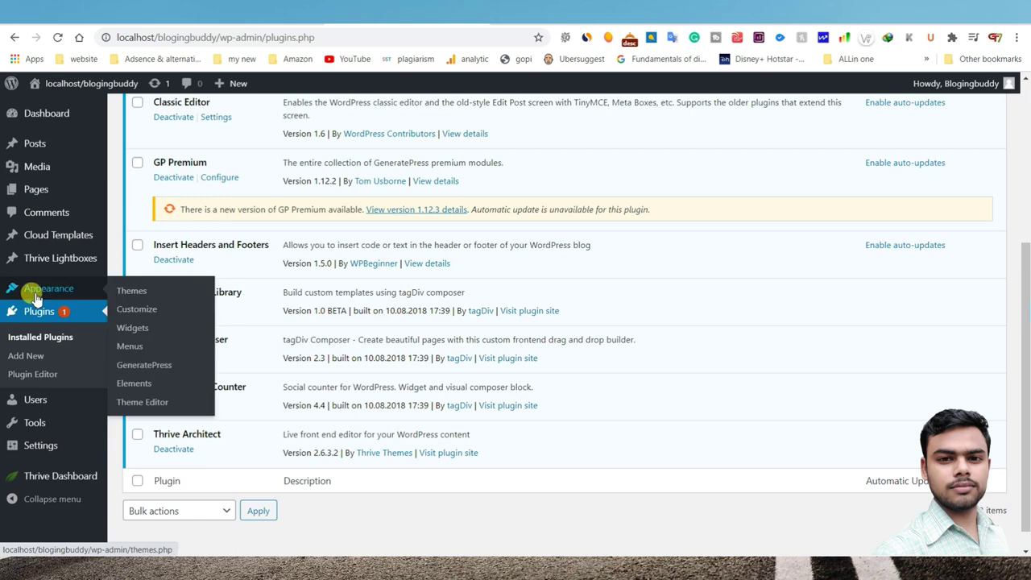
{"action": "left_click", "coordinate": [87, 296]}
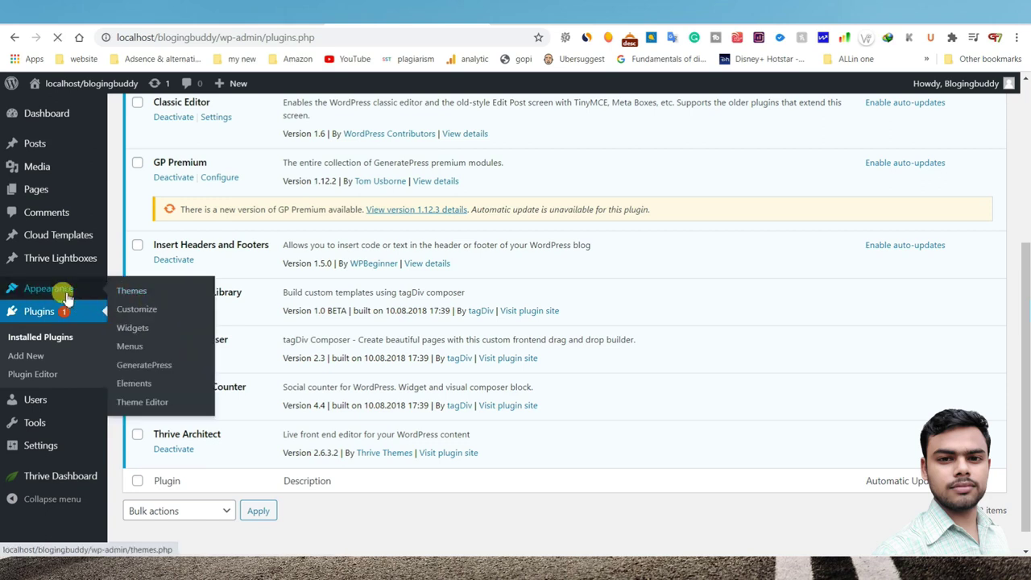
{"action": "left_click", "coordinate": [122, 292]}
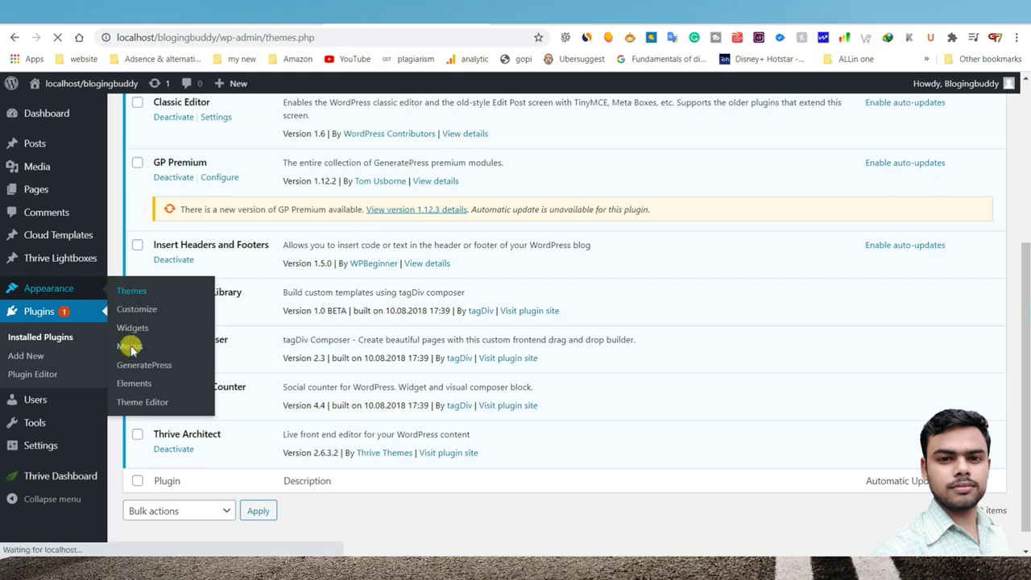
{"action": "scroll", "coordinate": [126, 368], "scroll_direction": "down", "scroll_amount": 3}
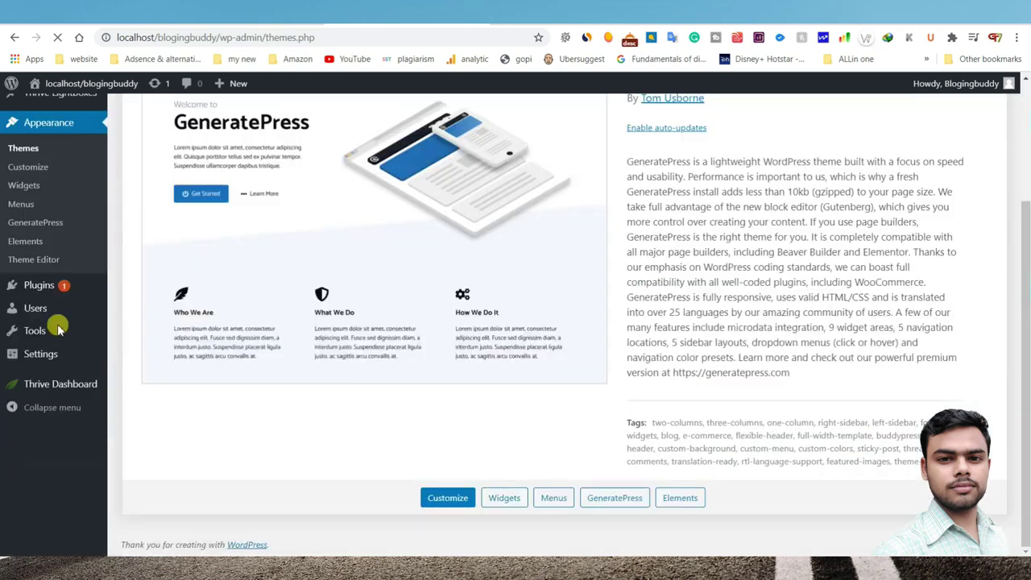
{"action": "left_click", "coordinate": [36, 225]}
{"action": "scroll", "coordinate": [258, 322], "scroll_direction": "down", "scroll_amount": 2}
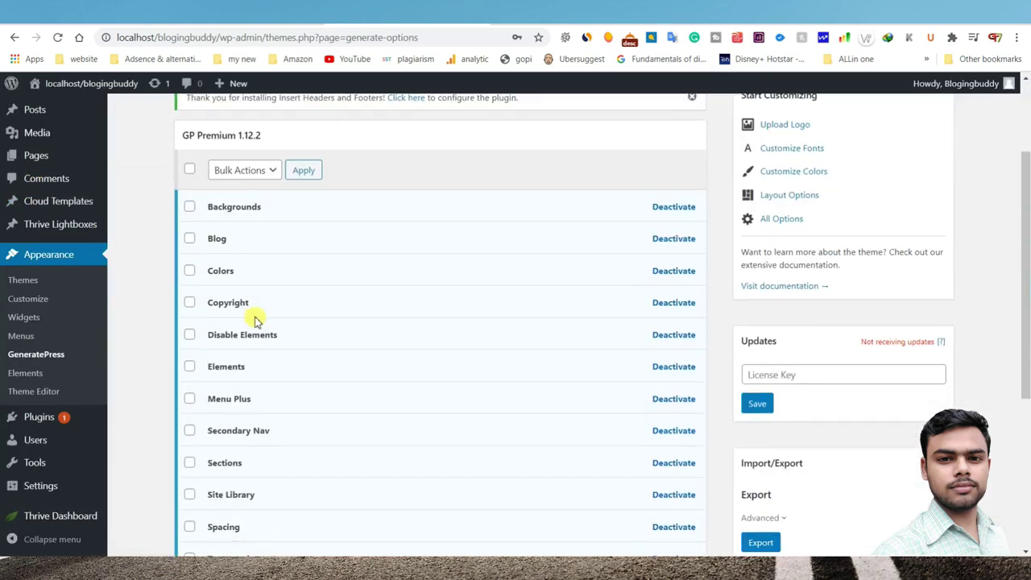
{"action": "scroll", "coordinate": [255, 321], "scroll_direction": "down", "scroll_amount": 1}
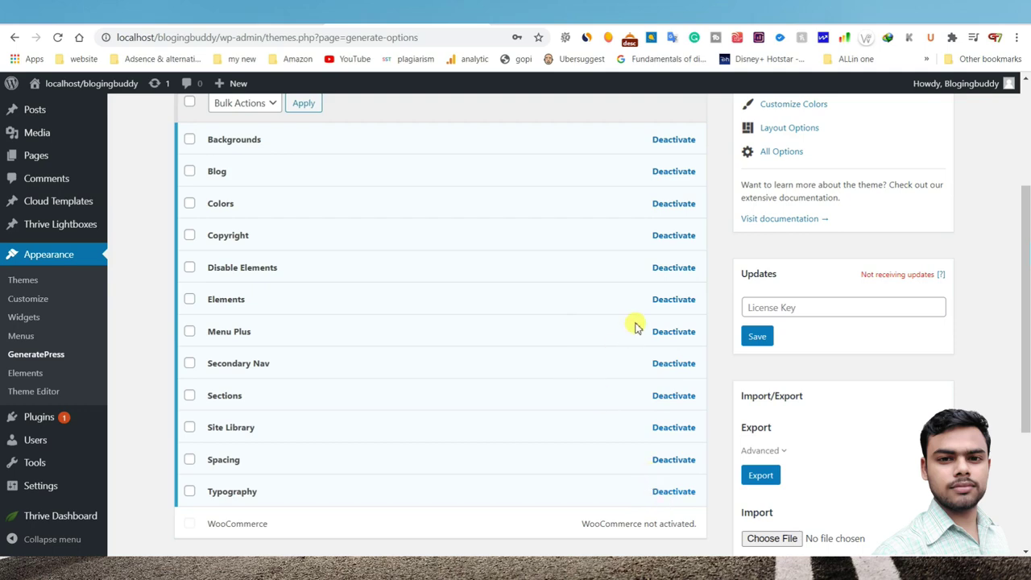
{"action": "scroll", "coordinate": [338, 311], "scroll_direction": "up", "scroll_amount": 3}
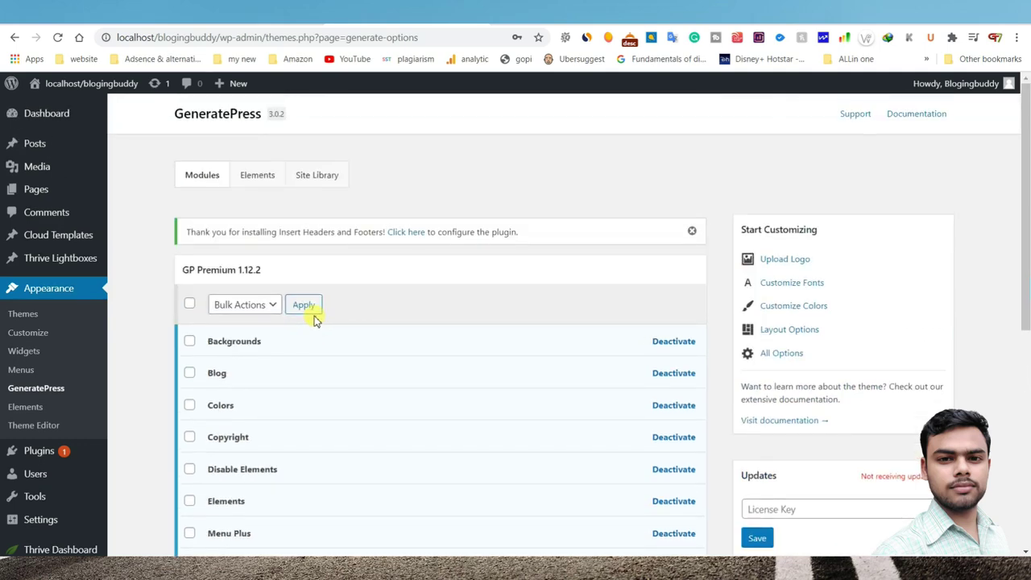
{"action": "scroll", "coordinate": [314, 320], "scroll_direction": "down", "scroll_amount": 3}
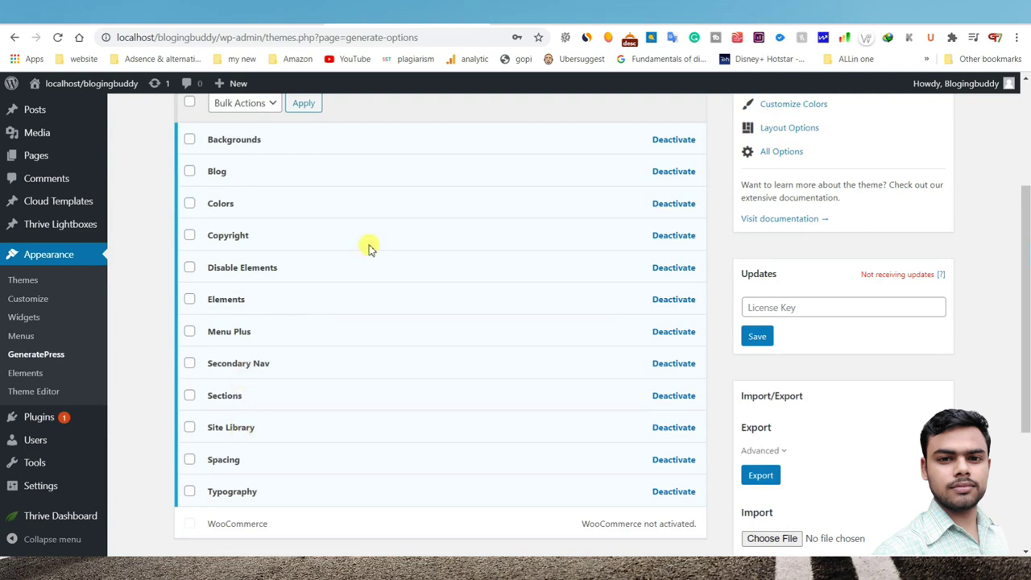
{"action": "scroll", "coordinate": [483, 242], "scroll_direction": "up", "scroll_amount": 3}
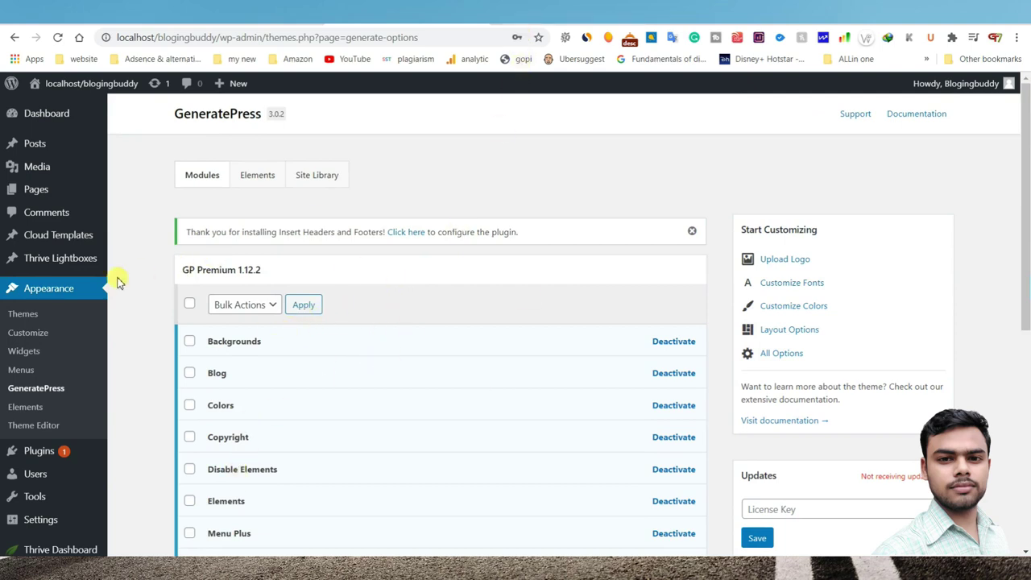
Add a new page to the site and title it HOME 2.
{"action": "mouse_move", "coordinate": [33, 190]}
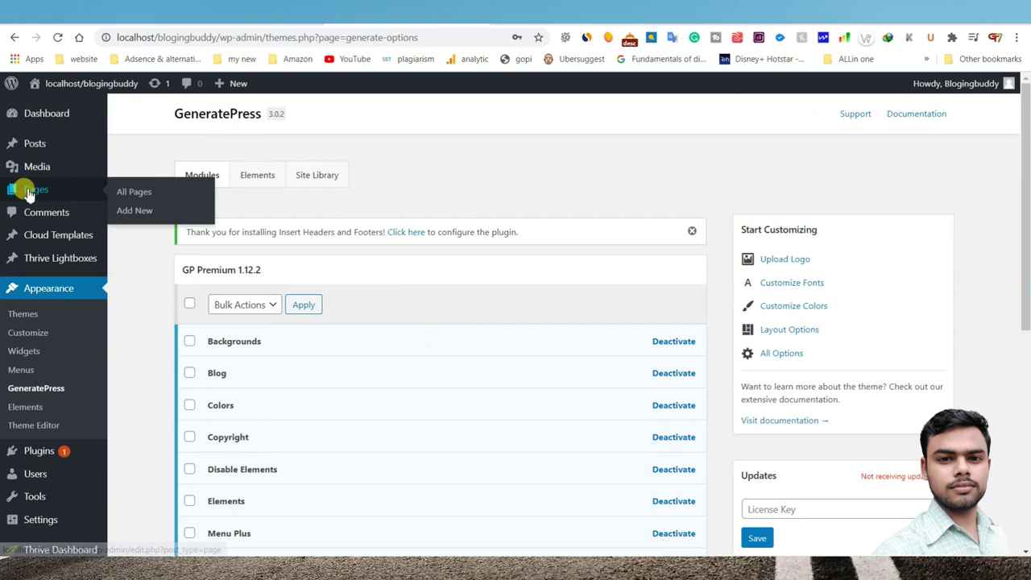
{"action": "left_click", "coordinate": [126, 194]}
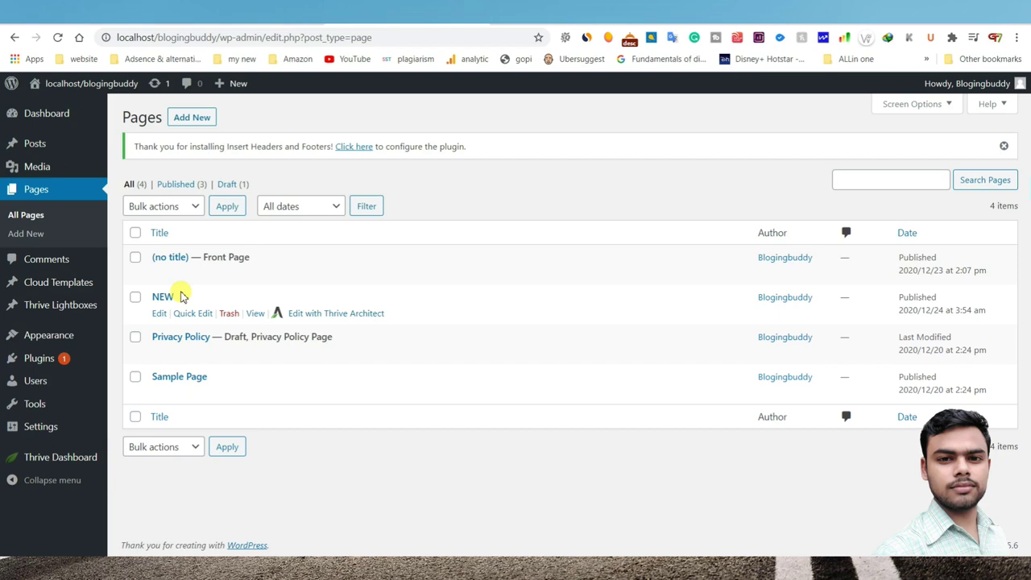
{"action": "left_click", "coordinate": [191, 118]}
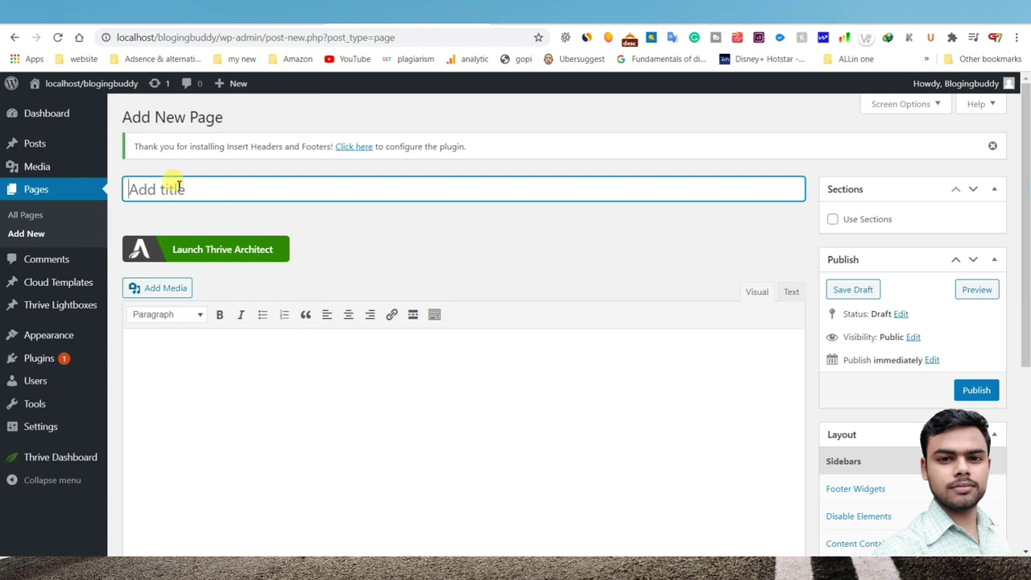
{"action": "type", "text": "NEW HOM"}
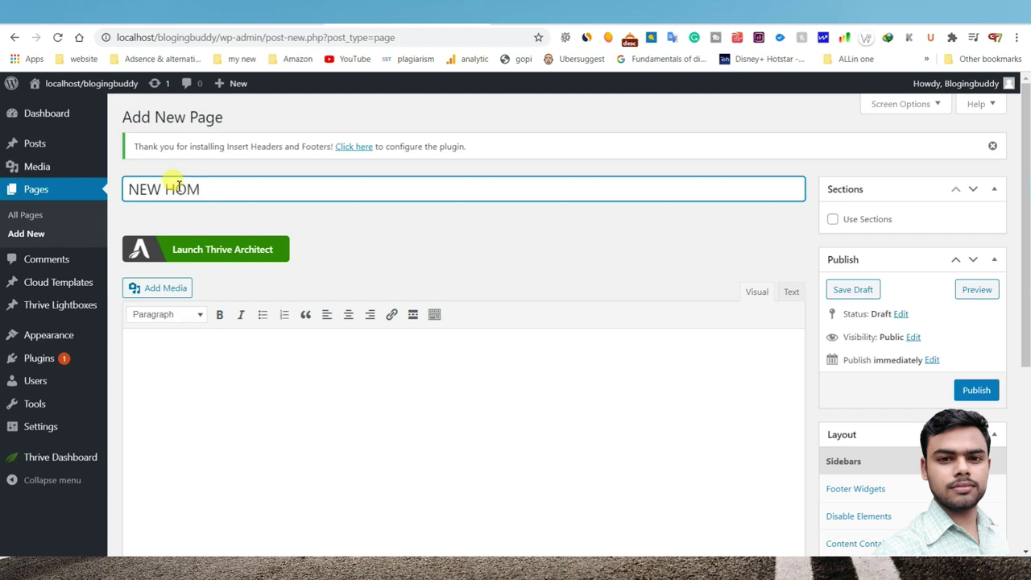
{"action": "key", "text": "ctrl+a"}
{"action": "key", "text": "BackSpace"}
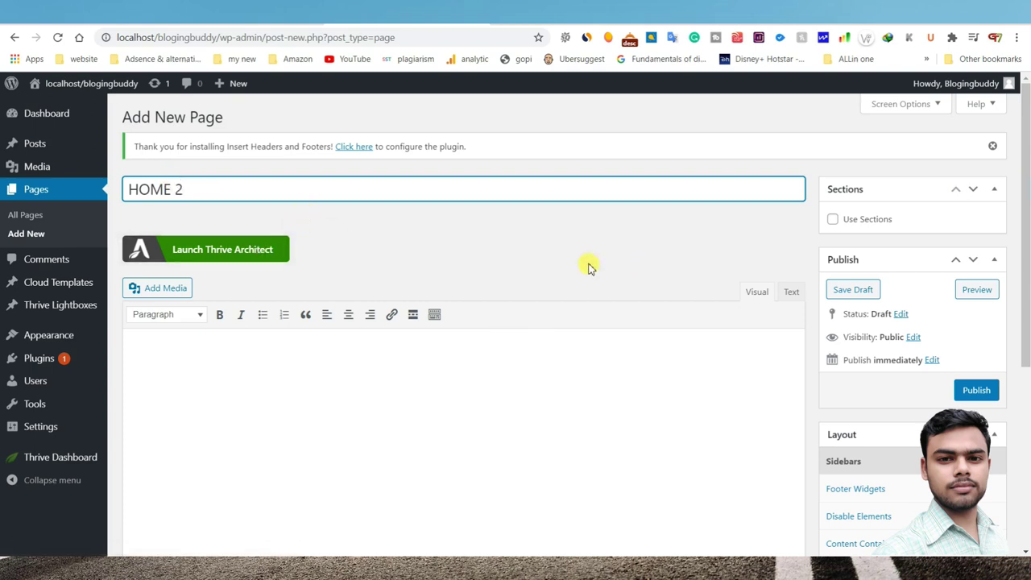
Set the page's sidebar layout to No Sidebars and its footer widgets to 0 Widgets.
{"action": "scroll", "coordinate": [806, 287], "scroll_direction": "down", "scroll_amount": 3}
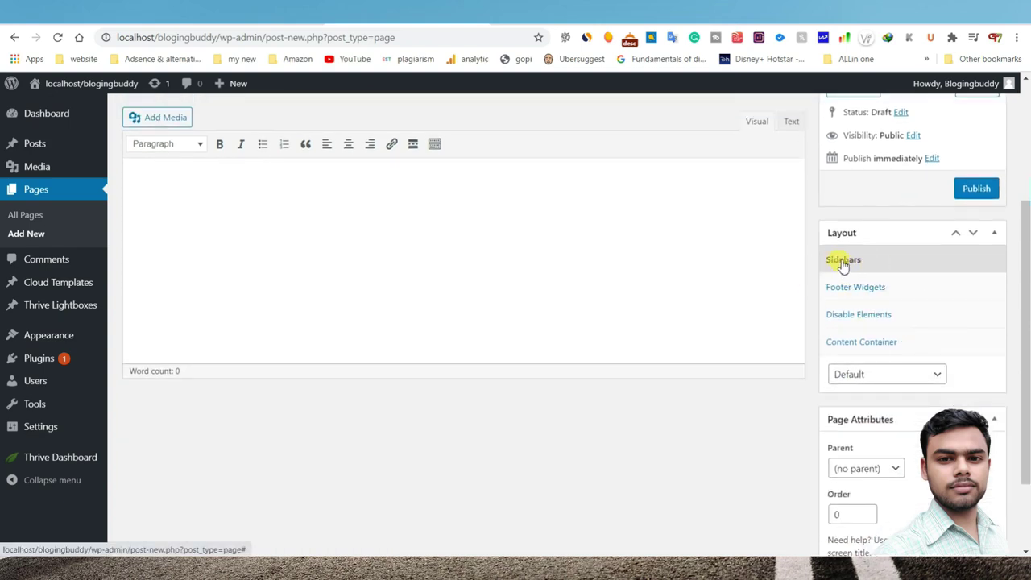
{"action": "left_click", "coordinate": [888, 374]}
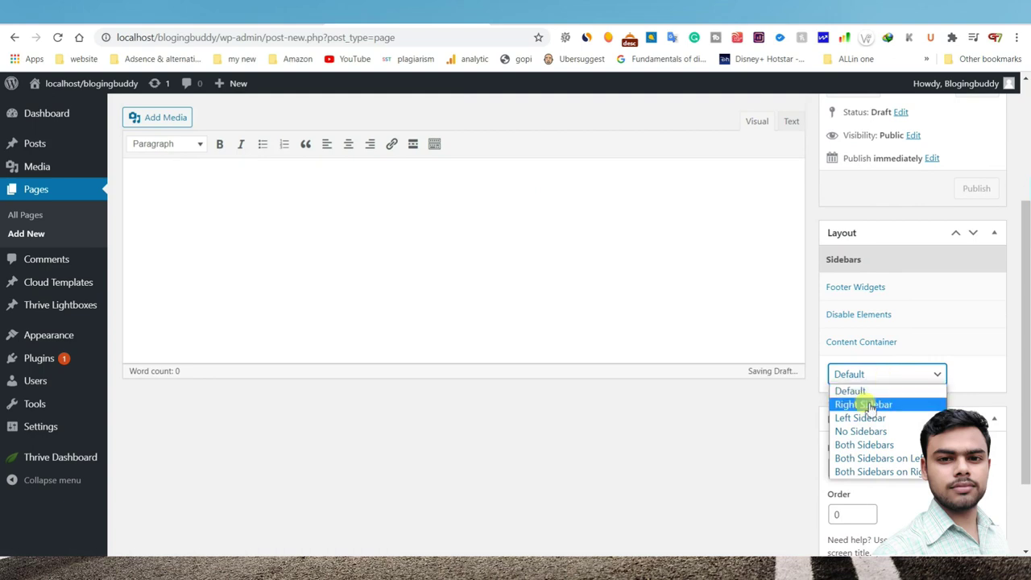
{"action": "left_click", "coordinate": [848, 431]}
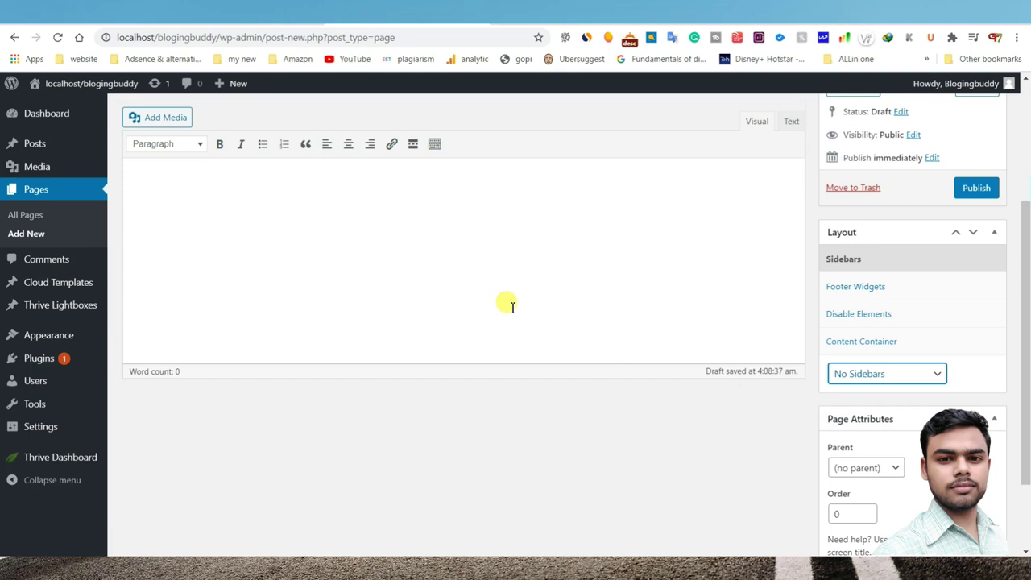
{"action": "left_click", "coordinate": [876, 292]}
{"action": "left_click", "coordinate": [877, 292]}
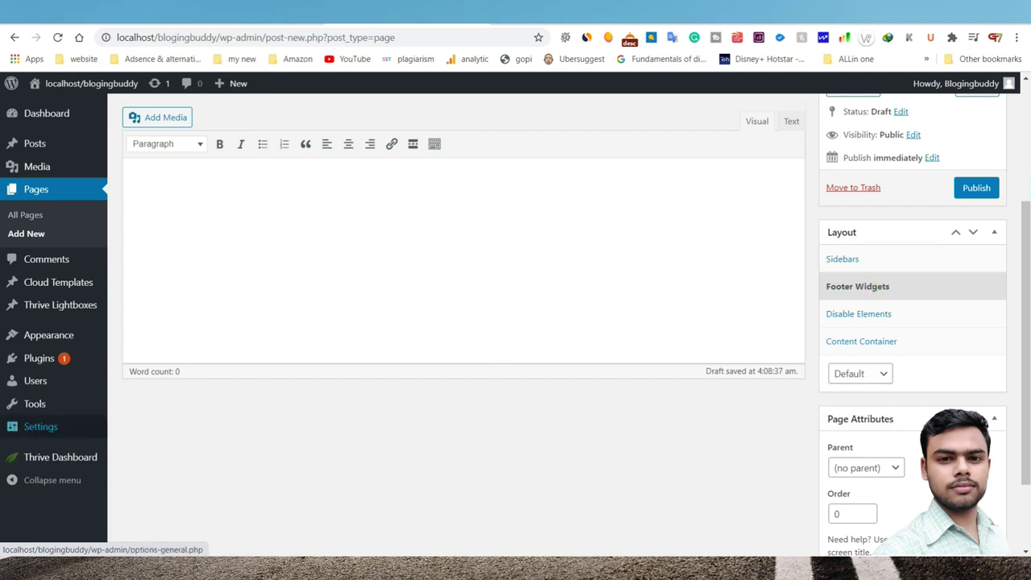
{"action": "left_click", "coordinate": [854, 381]}
{"action": "left_click", "coordinate": [841, 401]}
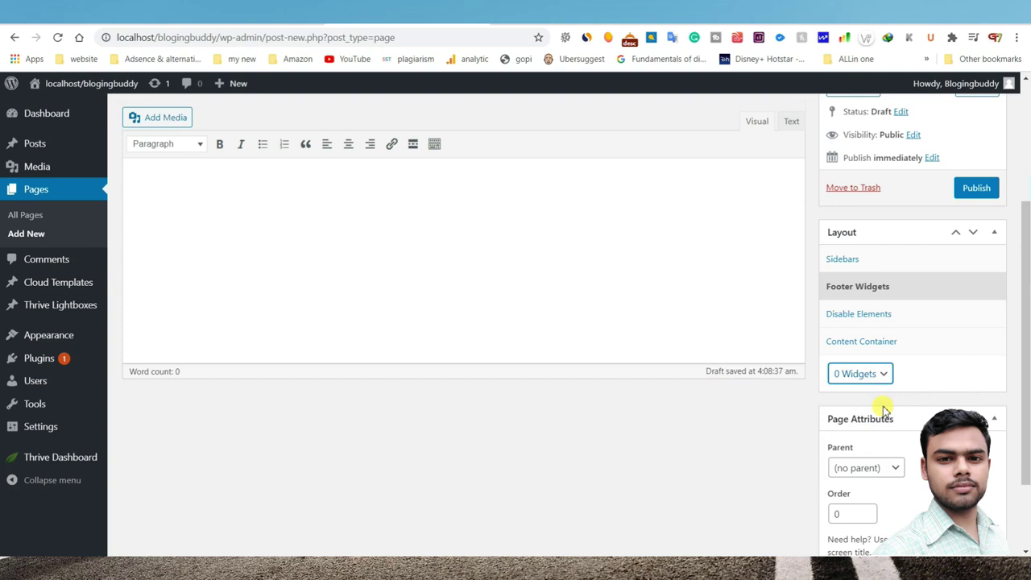
Disable the Top Bar, Header and Footer elements for HOME 2 and publish the page.
{"action": "left_click", "coordinate": [852, 314]}
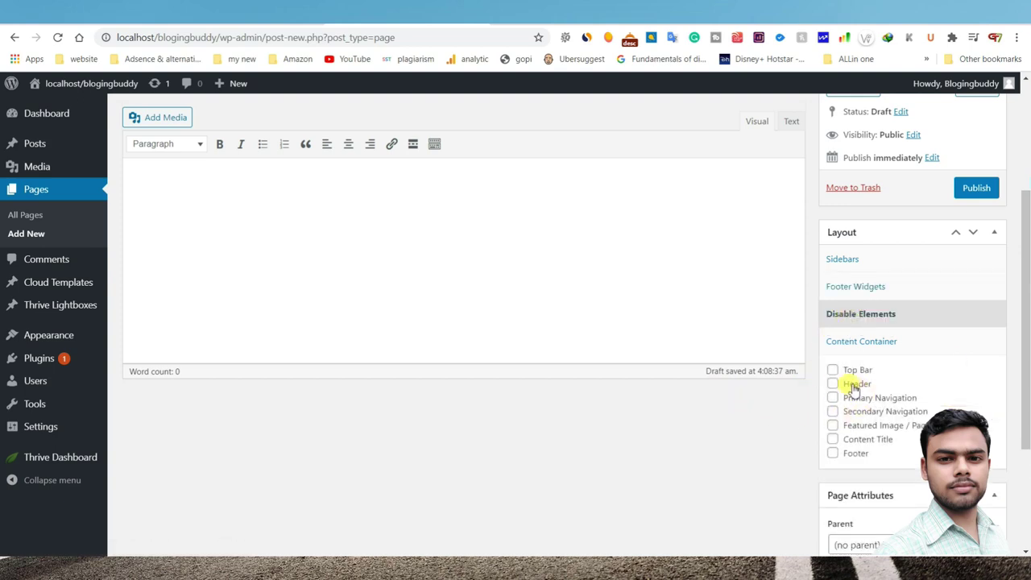
{"action": "left_click", "coordinate": [833, 371]}
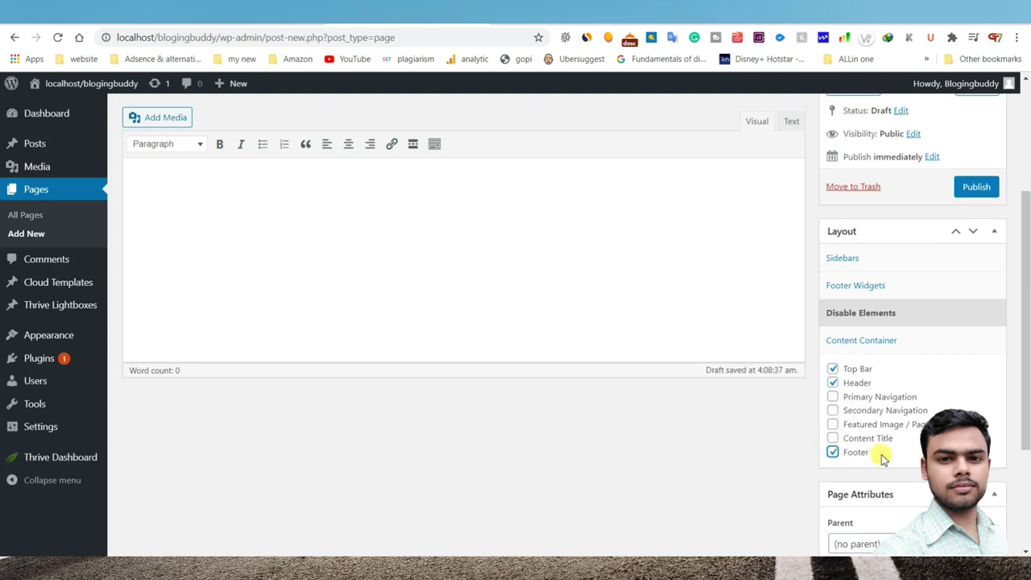
{"action": "scroll", "coordinate": [877, 454], "scroll_direction": "down", "scroll_amount": 3}
{"action": "scroll", "coordinate": [932, 317], "scroll_direction": "up", "scroll_amount": 5}
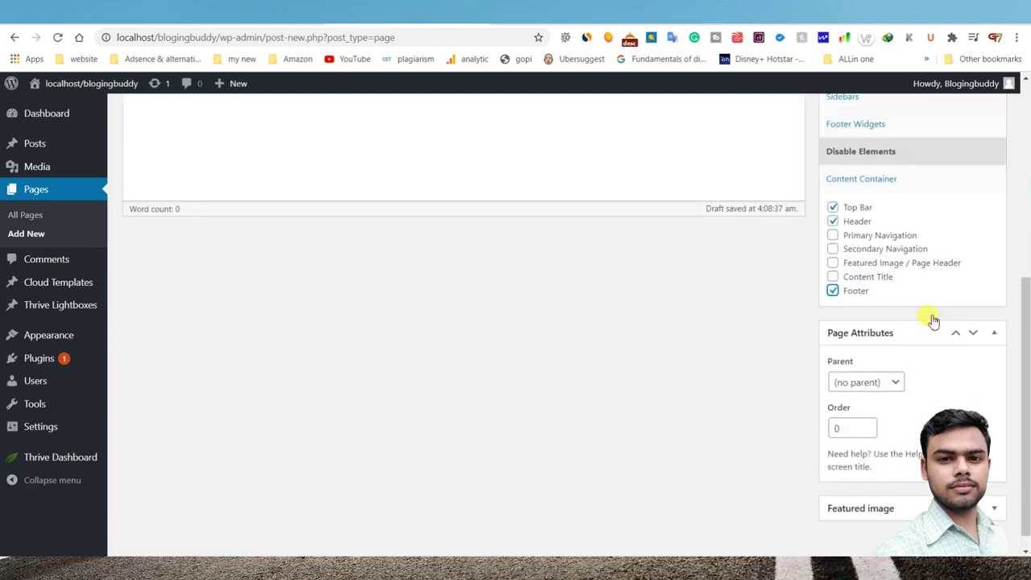
{"action": "left_click", "coordinate": [972, 274]}
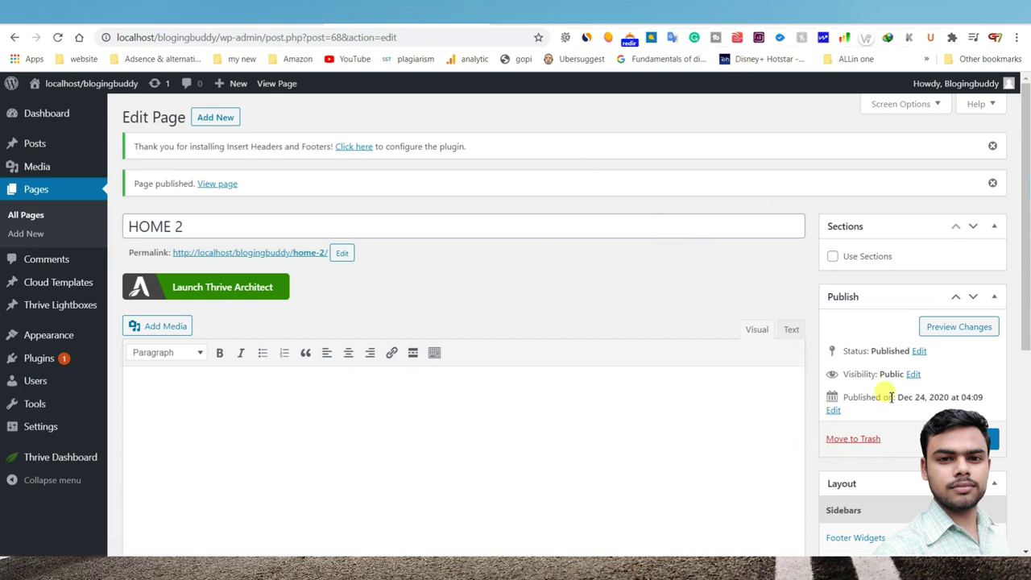
Launch Thrive Architect for HOME 2, review the existing homepage for reference, and create the page as a Normal Page.
{"action": "left_click", "coordinate": [208, 290]}
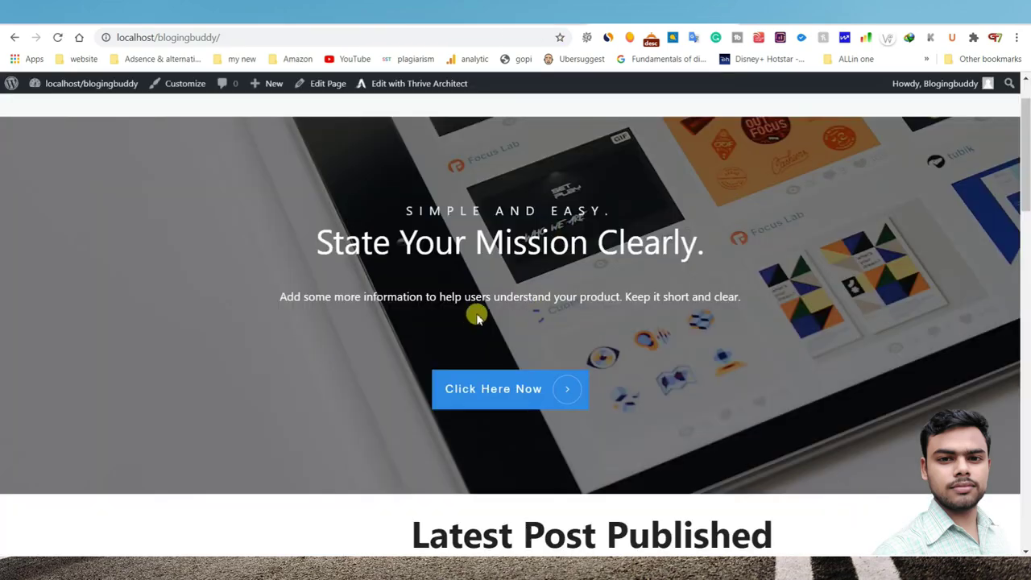
{"action": "scroll", "coordinate": [605, 347], "scroll_direction": "down", "scroll_amount": 3}
{"action": "left_click_drag", "start_coordinate": [1019, 231], "coordinate": [1023, 139]}
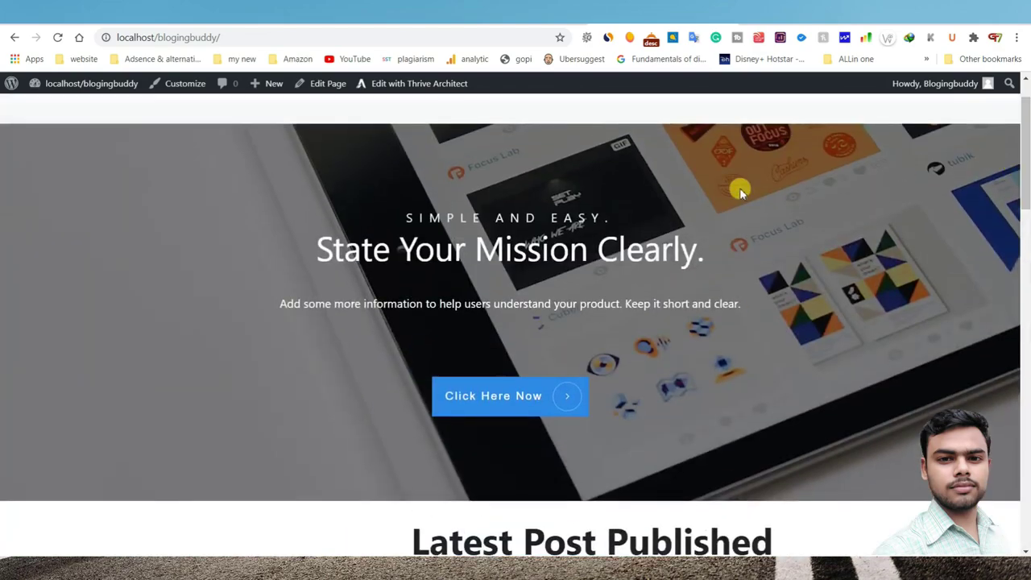
{"action": "scroll", "coordinate": [790, 190], "scroll_direction": "up", "scroll_amount": 2}
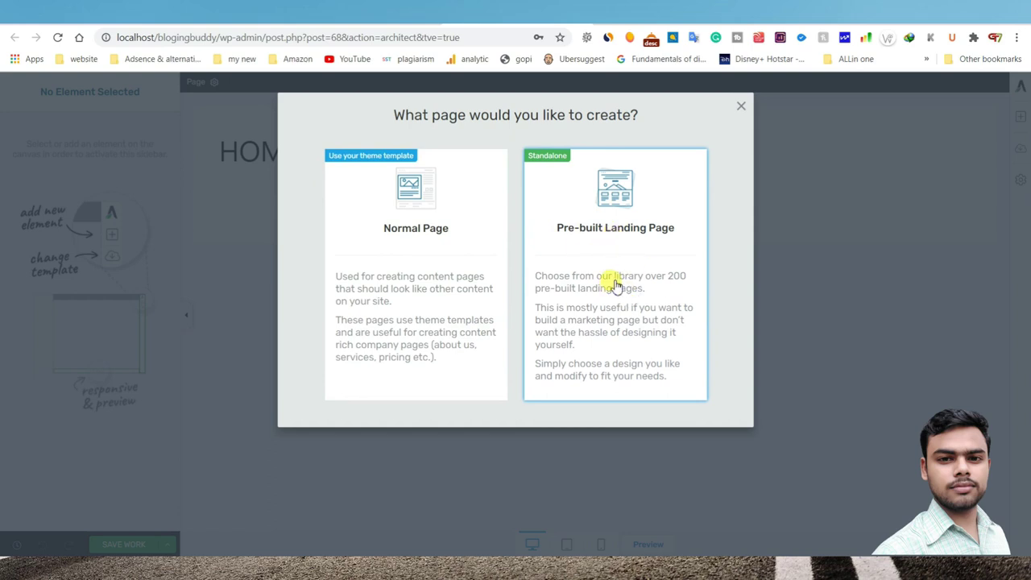
{"action": "left_click", "coordinate": [448, 312]}
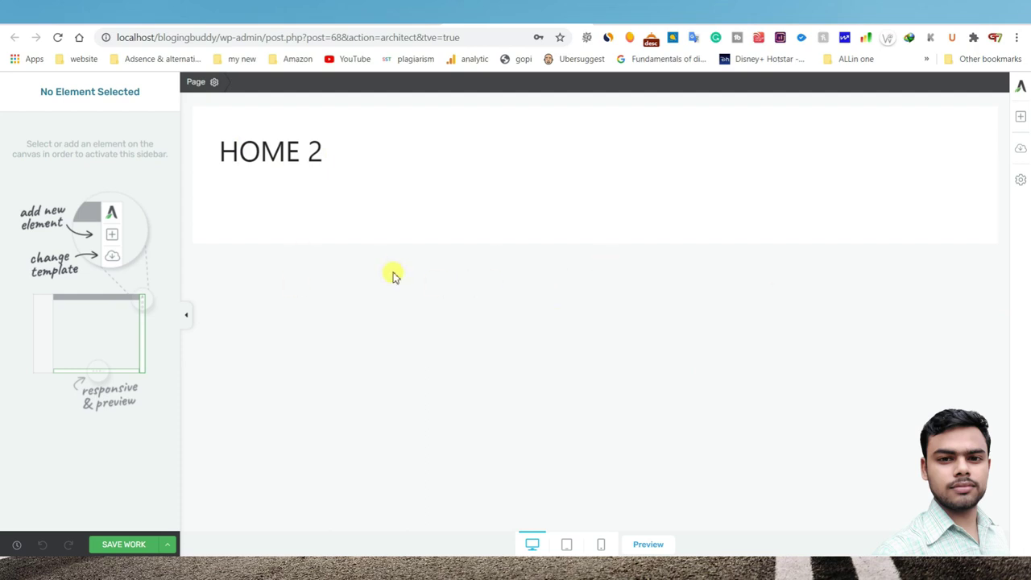
Add a Block element to the page and fill it with the "State Your Mission Clearly." content block template.
{"action": "left_click", "coordinate": [1022, 119]}
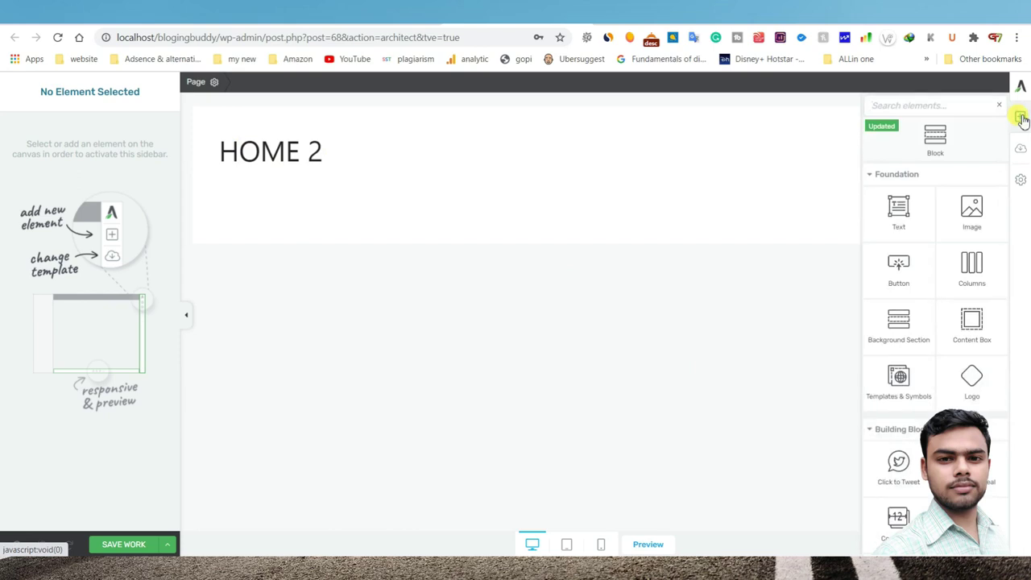
{"action": "left_click", "coordinate": [939, 145]}
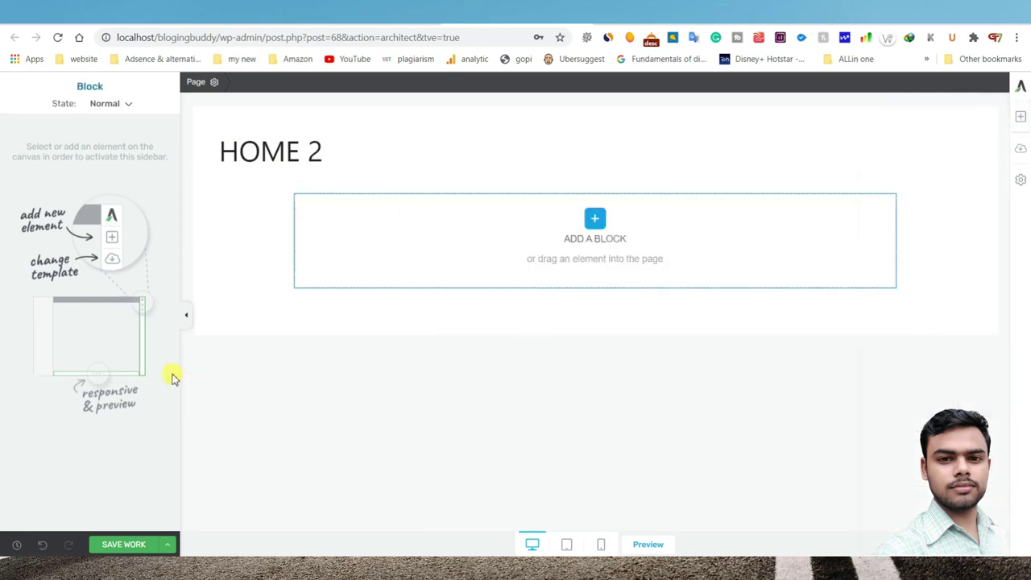
{"action": "scroll", "coordinate": [421, 329], "scroll_direction": "down", "scroll_amount": 1}
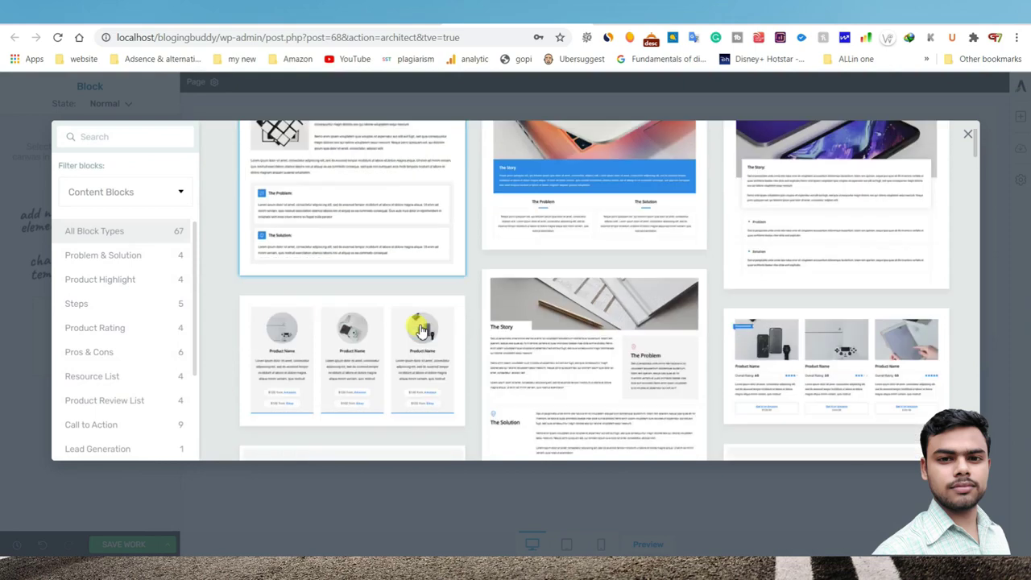
{"action": "scroll", "coordinate": [419, 331], "scroll_direction": "down", "scroll_amount": 12}
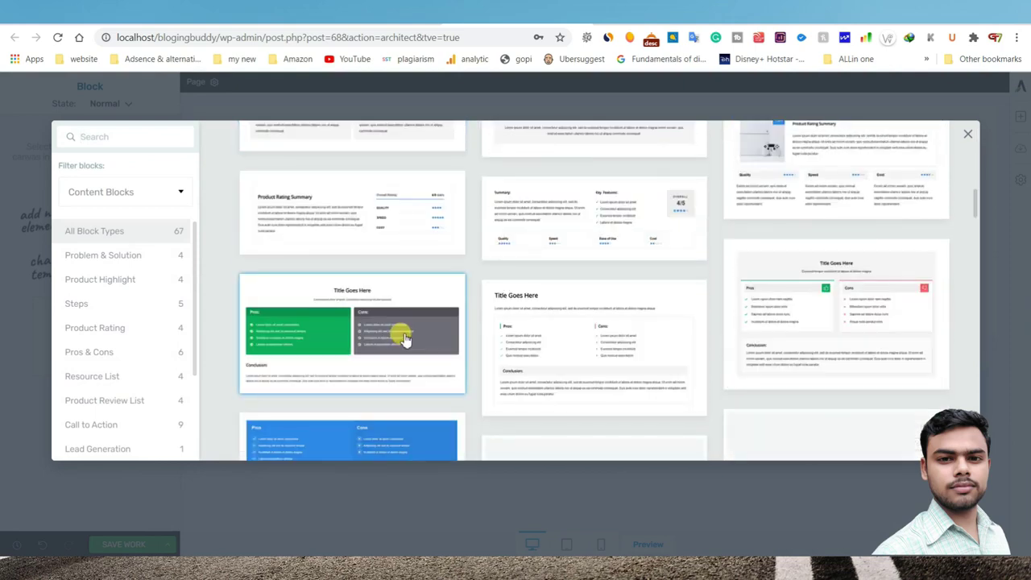
{"action": "scroll", "coordinate": [403, 336], "scroll_direction": "down", "scroll_amount": 10}
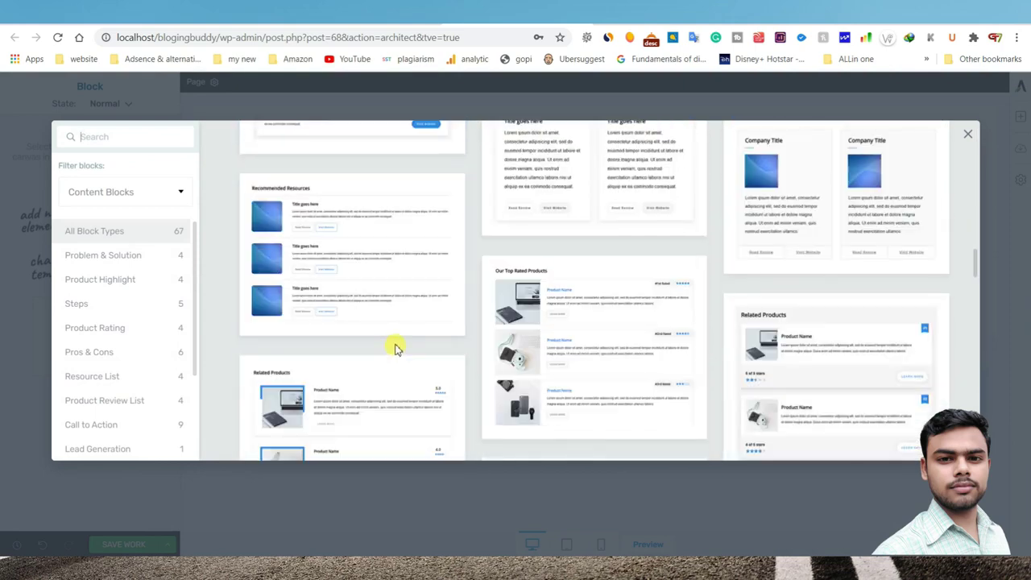
{"action": "scroll", "coordinate": [396, 348], "scroll_direction": "down", "scroll_amount": 10}
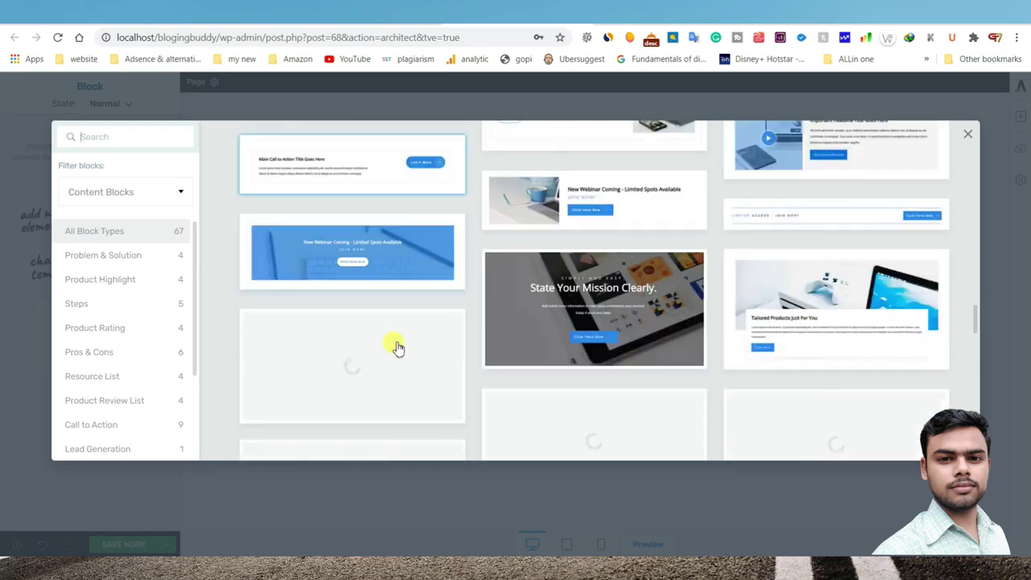
{"action": "scroll", "coordinate": [395, 348], "scroll_direction": "down", "scroll_amount": 1}
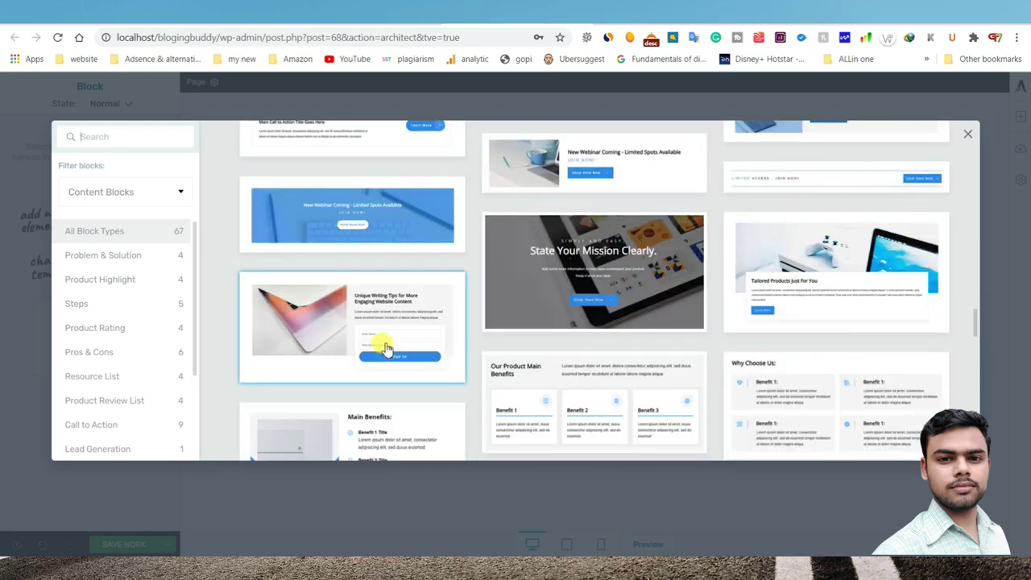
{"action": "left_click", "coordinate": [572, 299]}
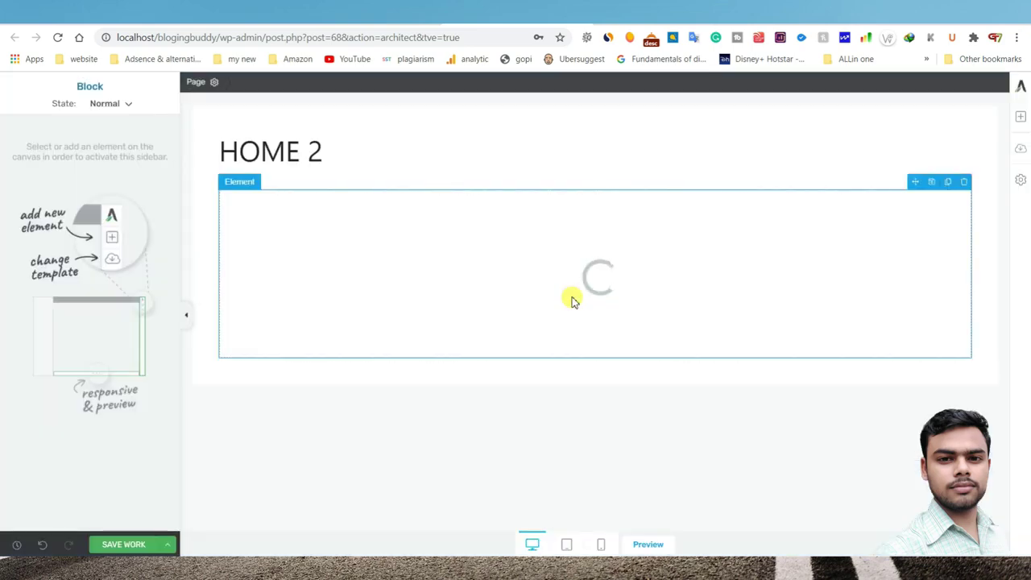
Examine the inserted hero block and compare it with the existing homepage and the sections below its hero.
{"action": "scroll", "coordinate": [540, 318], "scroll_direction": "down", "scroll_amount": 1}
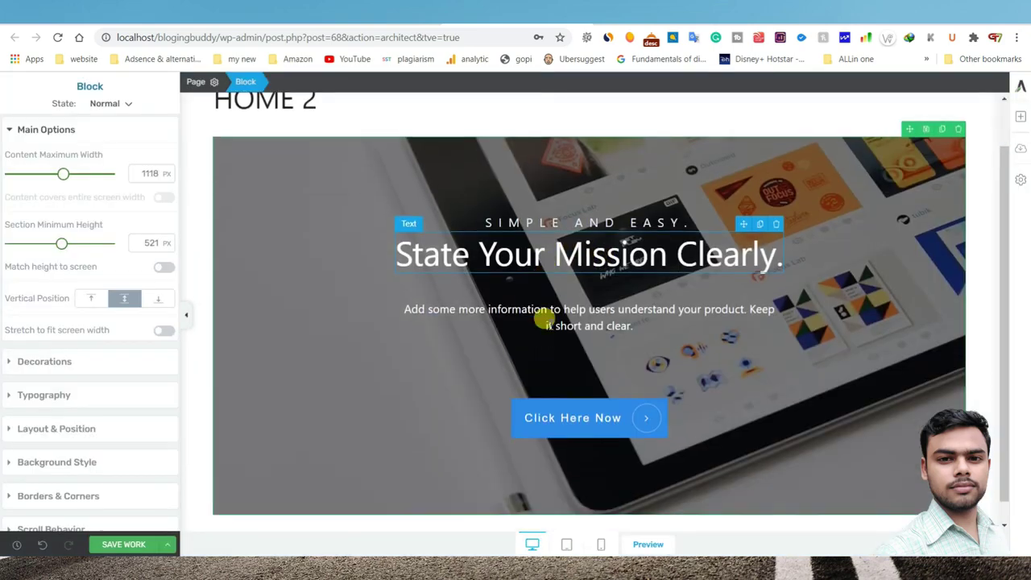
{"action": "scroll", "coordinate": [548, 322], "scroll_direction": "up", "scroll_amount": 1}
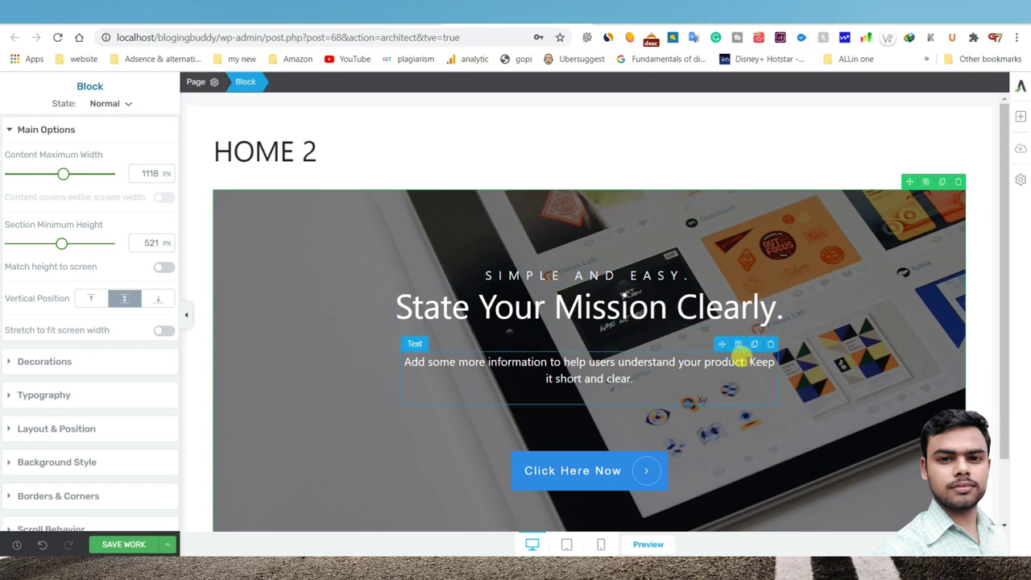
{"action": "scroll", "coordinate": [685, 377], "scroll_direction": "down", "scroll_amount": 1}
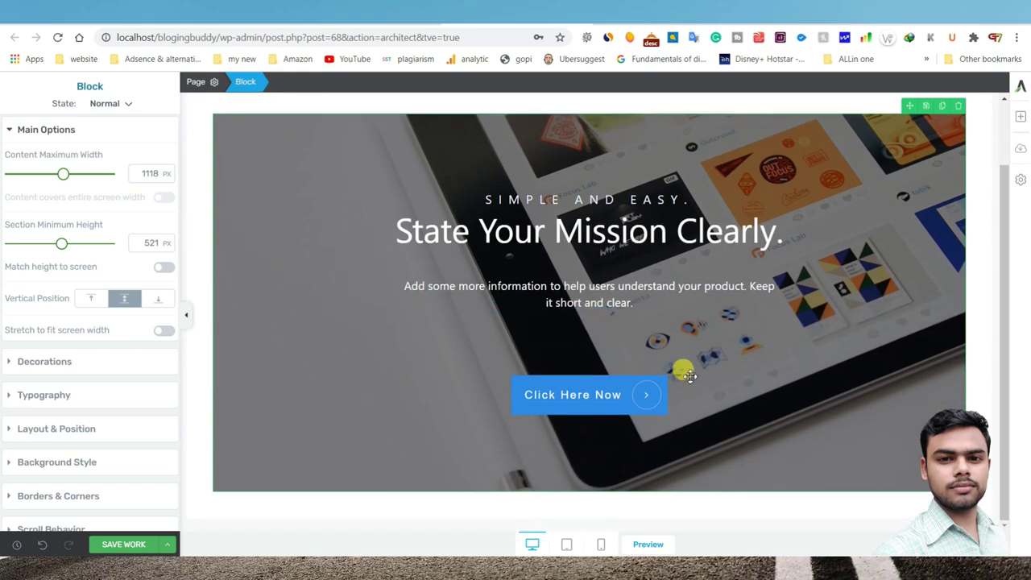
{"action": "scroll", "coordinate": [677, 377], "scroll_direction": "up", "scroll_amount": 1}
{"action": "scroll", "coordinate": [663, 380], "scroll_direction": "down", "scroll_amount": 1}
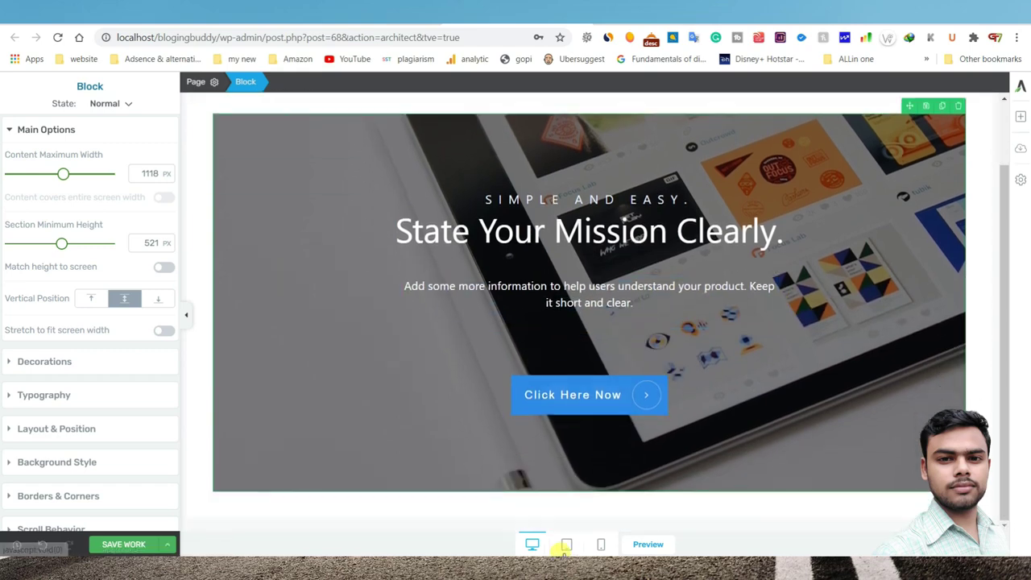
{"action": "left_click", "coordinate": [614, 506]}
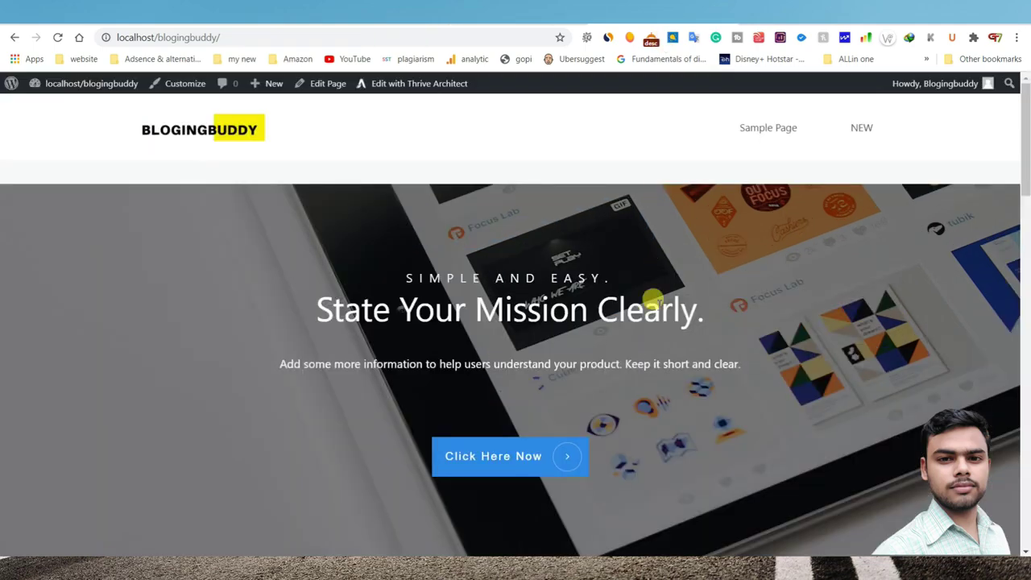
{"action": "scroll", "coordinate": [630, 417], "scroll_direction": "down", "scroll_amount": 10}
{"action": "scroll", "coordinate": [592, 367], "scroll_direction": "up", "scroll_amount": 5}
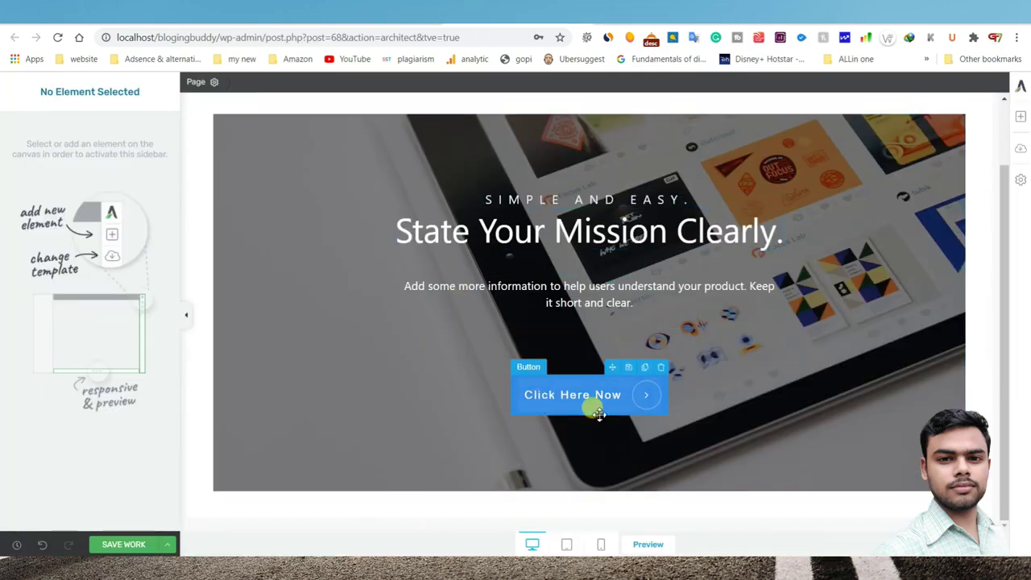
Add a Divider element directly below the hero block.
{"action": "left_click", "coordinate": [1021, 116]}
{"action": "scroll", "coordinate": [973, 368], "scroll_direction": "down", "scroll_amount": 2}
{"action": "scroll", "coordinate": [894, 302], "scroll_direction": "down", "scroll_amount": 2}
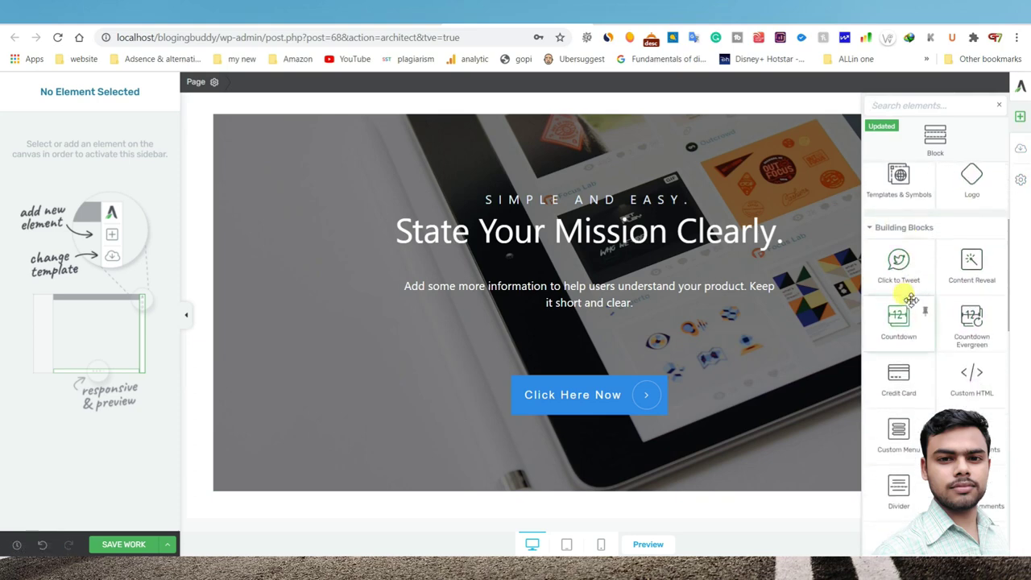
{"action": "left_click_drag", "start_coordinate": [894, 417], "coordinate": [712, 458]}
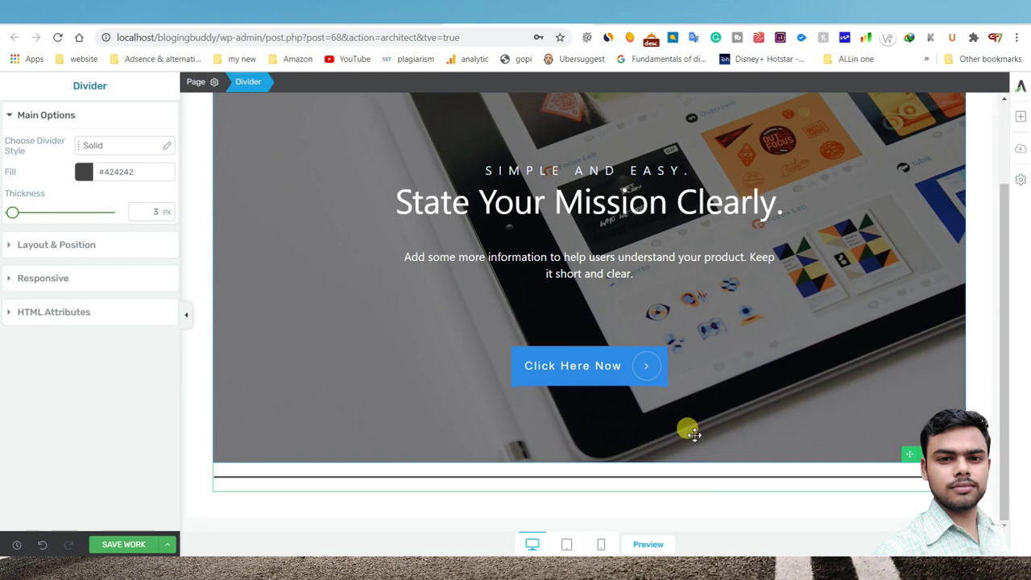
Add a Text element directly below the divider under the hero block.
{"action": "left_click", "coordinate": [1020, 117]}
{"action": "scroll", "coordinate": [934, 241], "scroll_direction": "up", "scroll_amount": 4}
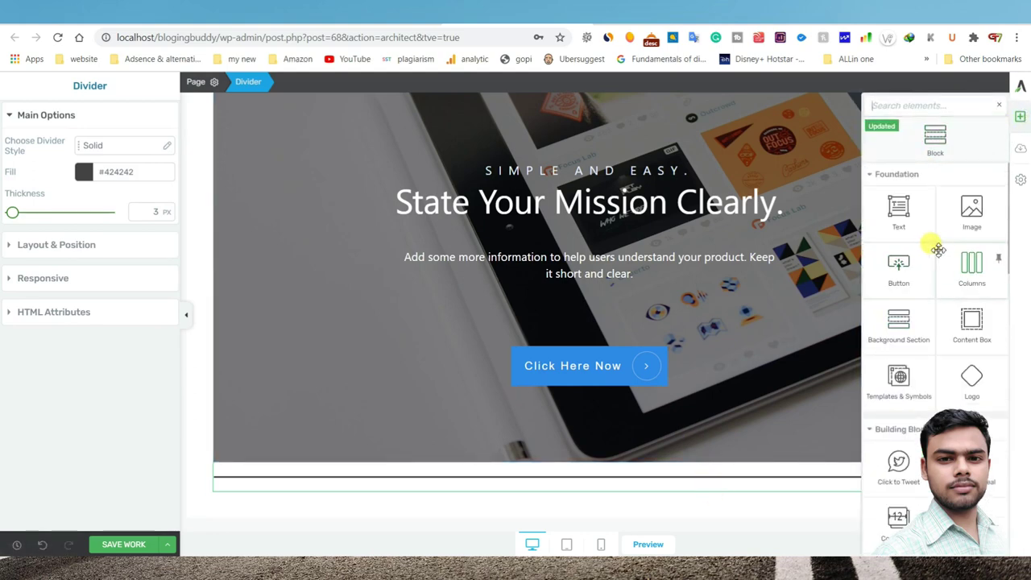
{"action": "scroll", "coordinate": [956, 282], "scroll_direction": "down", "scroll_amount": 4}
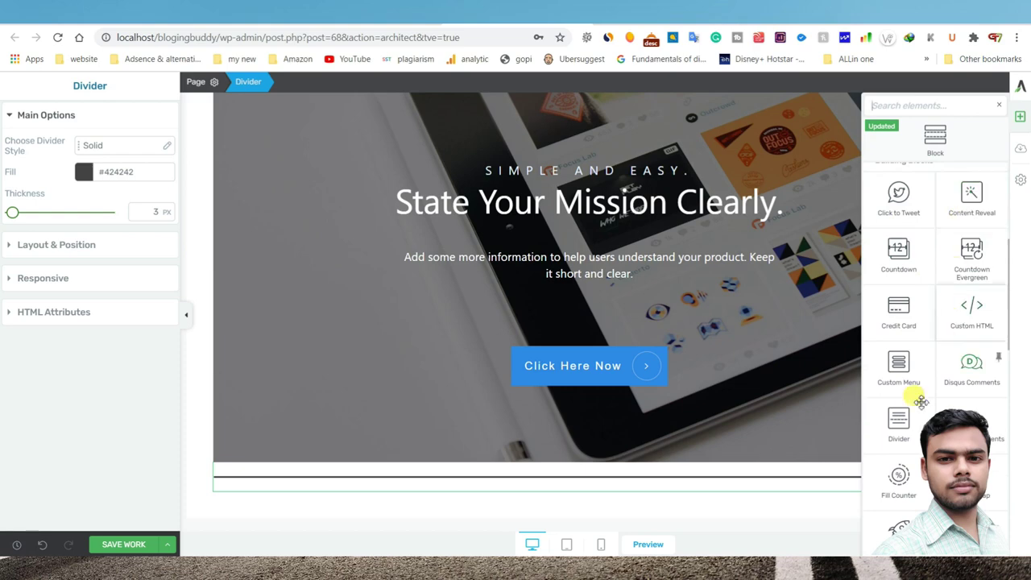
{"action": "scroll", "coordinate": [923, 366], "scroll_direction": "down", "scroll_amount": 3}
{"action": "scroll", "coordinate": [923, 362], "scroll_direction": "up", "scroll_amount": 7}
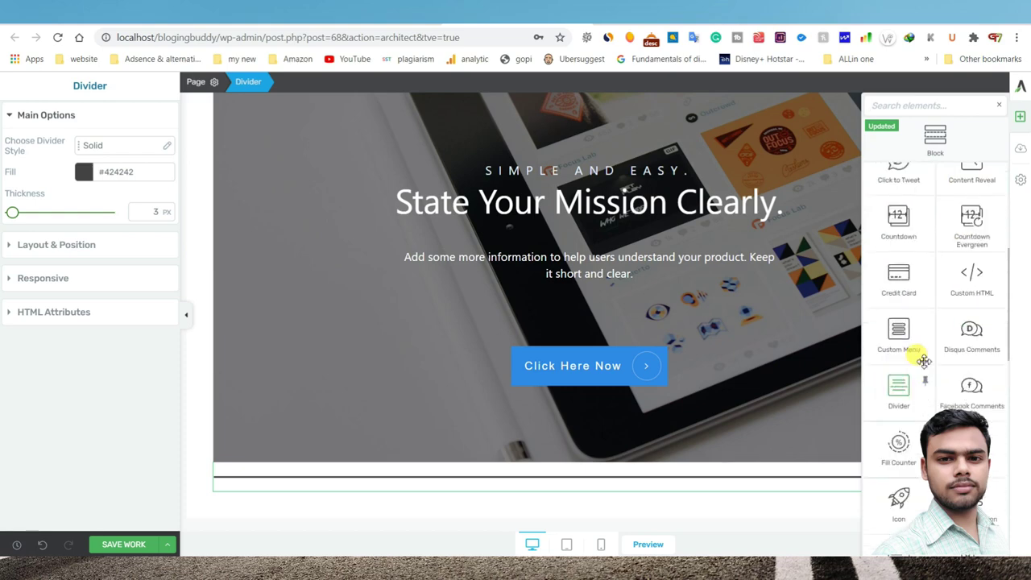
{"action": "left_click_drag", "start_coordinate": [887, 244], "coordinate": [532, 499]}
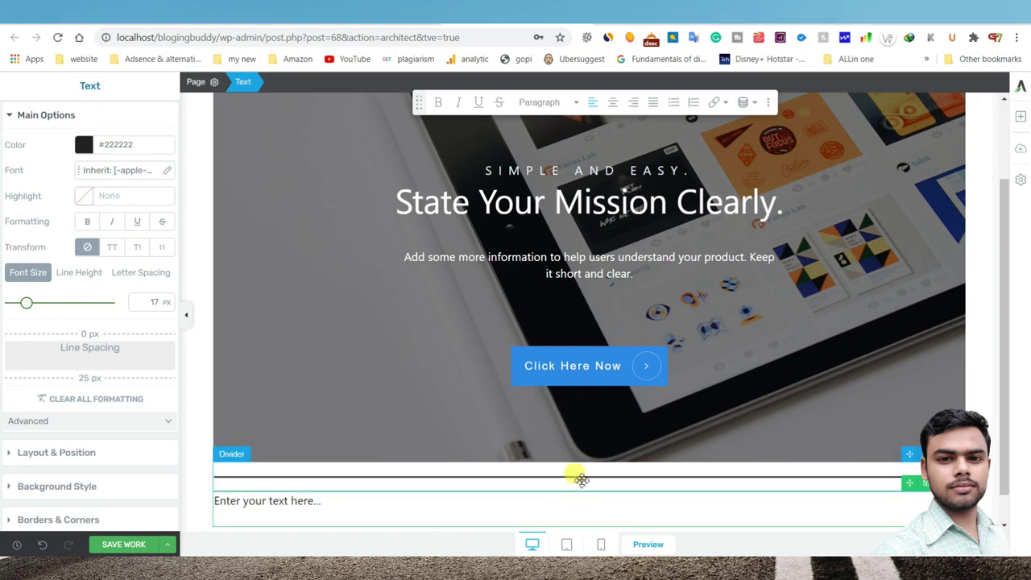
Replace the placeholder text with the heading "Latest Post Published" and format it bold, centered, at a 37 px font size.
{"action": "type", "text": "Latest Post Published"}
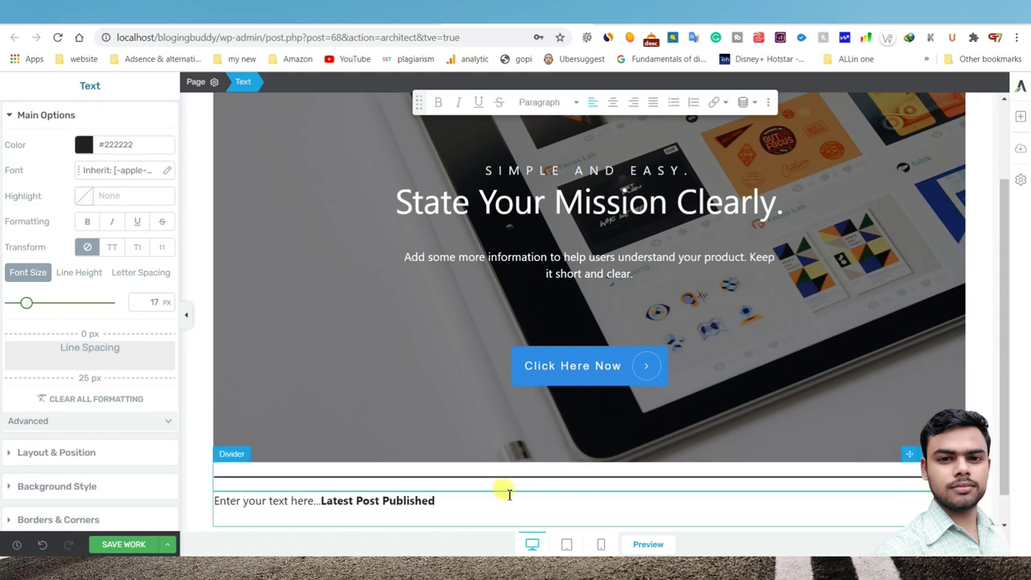
{"action": "triple_click", "coordinate": [481, 505]}
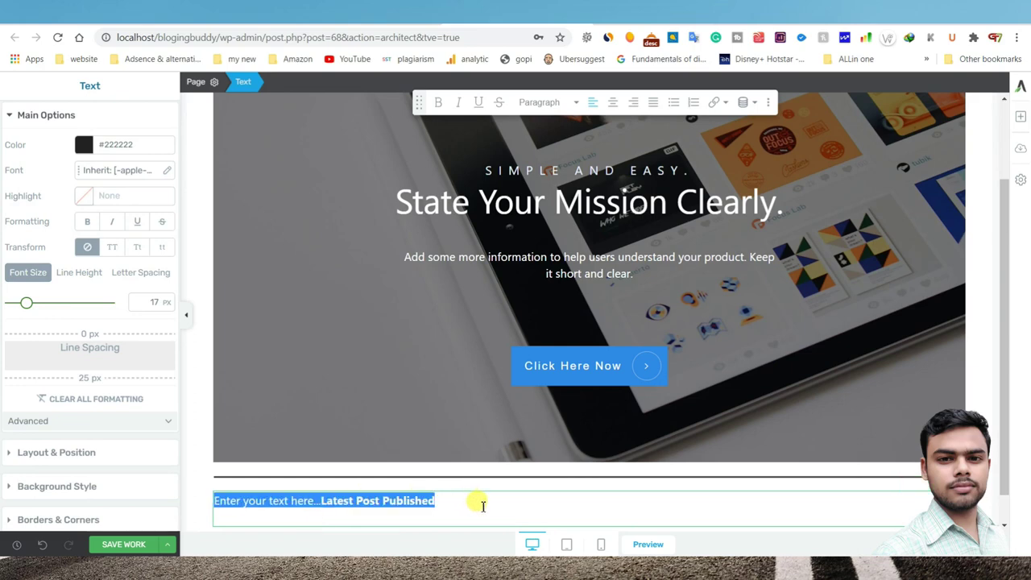
{"action": "type", "text": "Latest Post Published"}
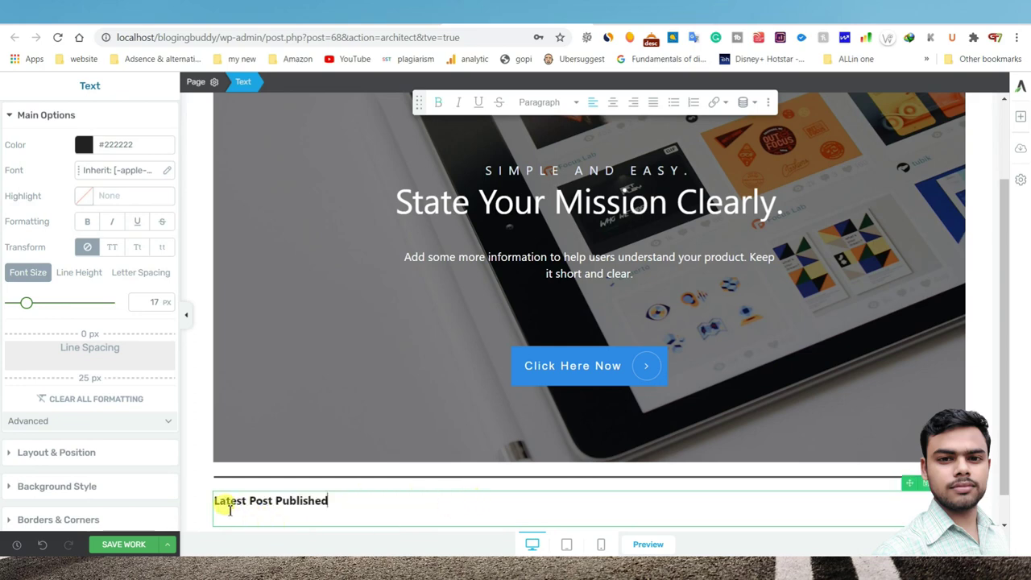
{"action": "left_click_drag", "start_coordinate": [387, 500], "coordinate": [212, 495]}
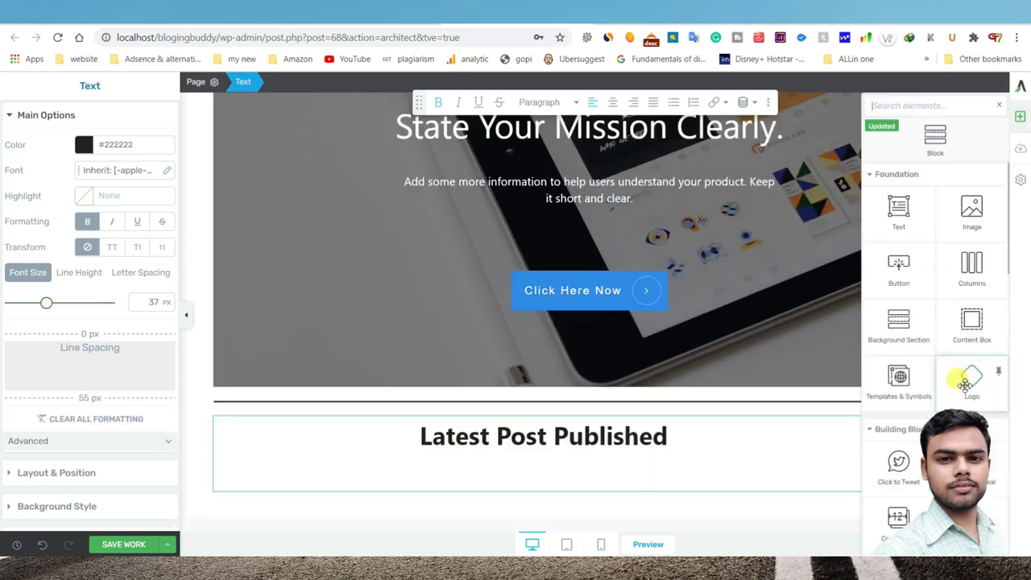
Add a Post List element directly below the "Latest Post Published" heading.
{"action": "scroll", "coordinate": [964, 385], "scroll_direction": "down", "scroll_amount": 8}
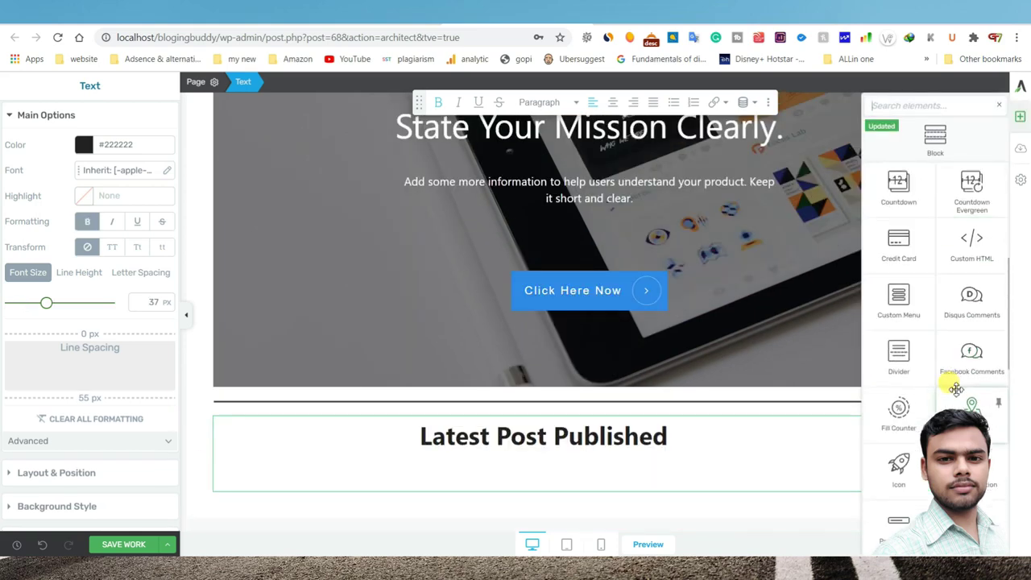
{"action": "scroll", "coordinate": [951, 385], "scroll_direction": "up", "scroll_amount": 3}
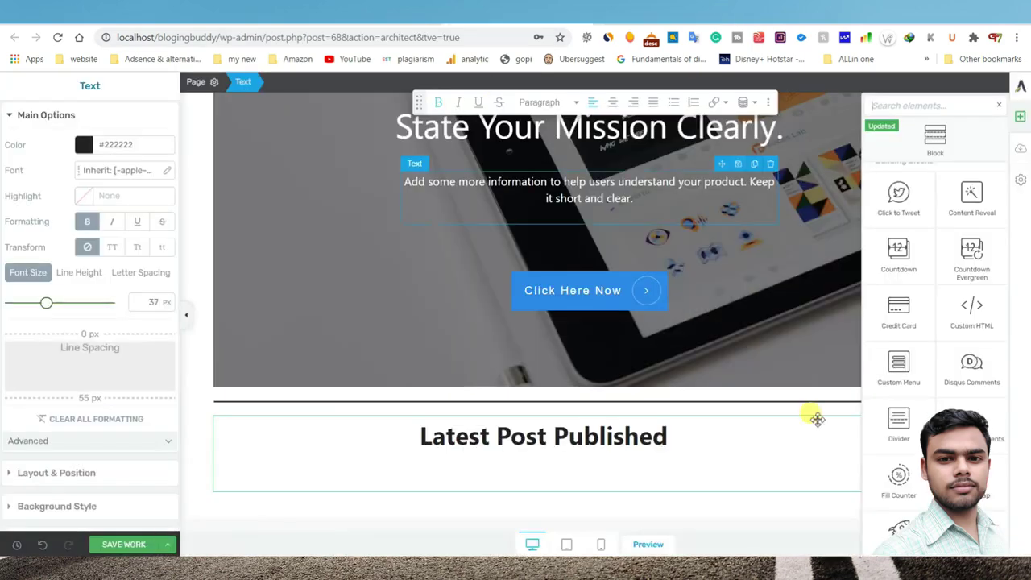
{"action": "scroll", "coordinate": [978, 403], "scroll_direction": "down", "scroll_amount": 4}
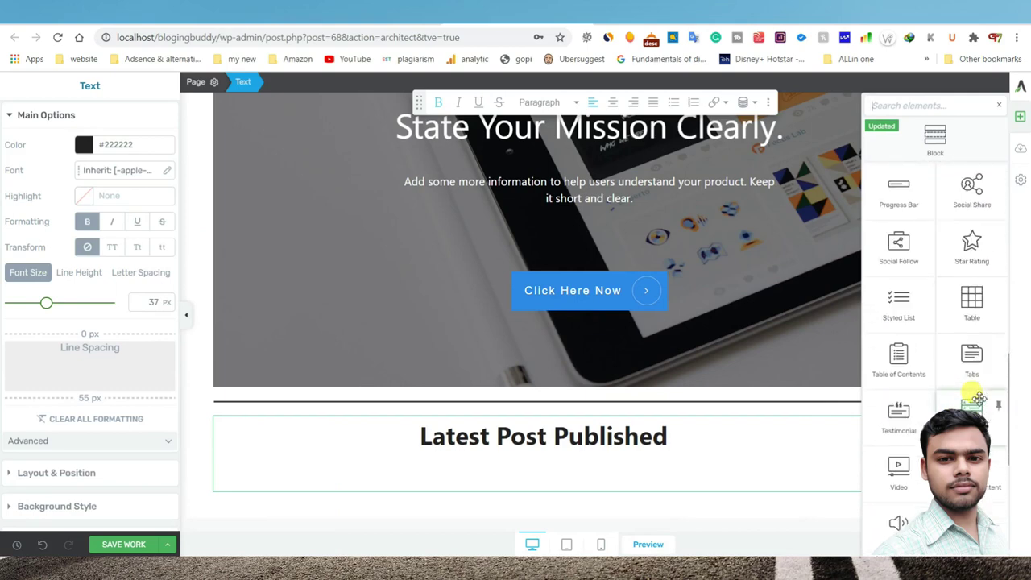
{"action": "scroll", "coordinate": [977, 398], "scroll_direction": "down", "scroll_amount": 3}
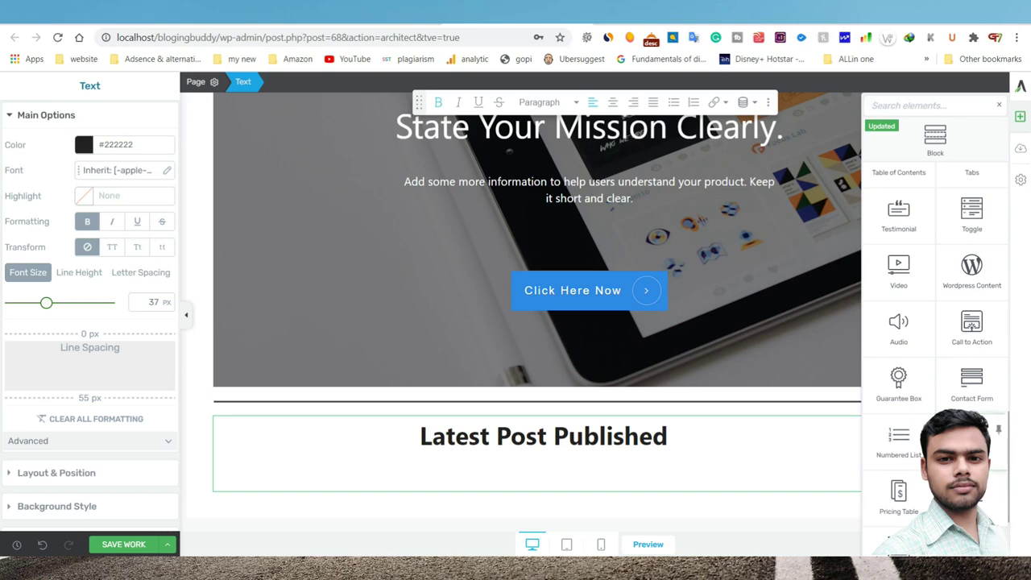
{"action": "left_click_drag", "start_coordinate": [972, 492], "coordinate": [544, 475]}
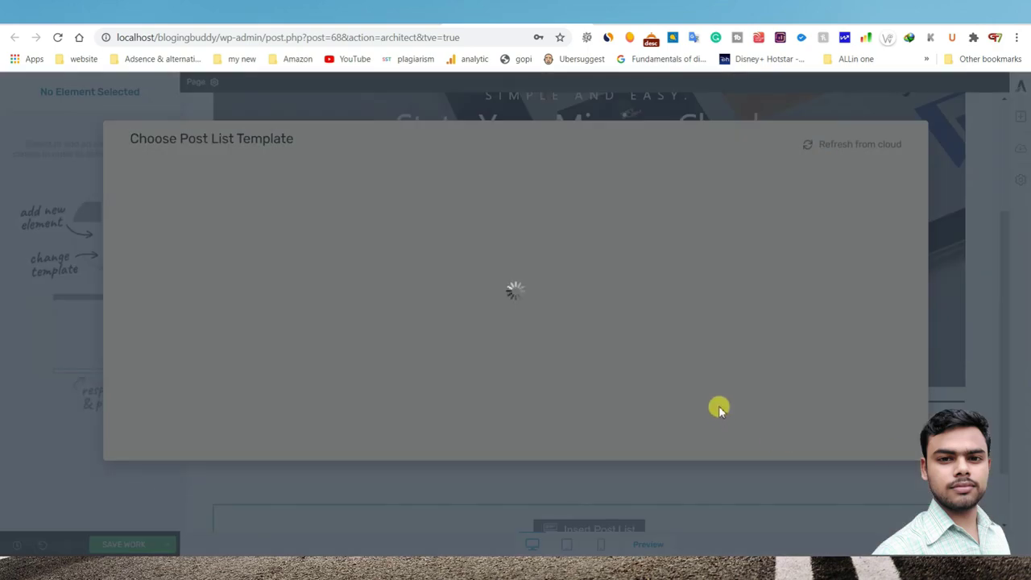
Choose the Image & Text 03 template for the post list, with titles above the images in a three-column grid.
{"action": "scroll", "coordinate": [407, 326], "scroll_direction": "down", "scroll_amount": 2}
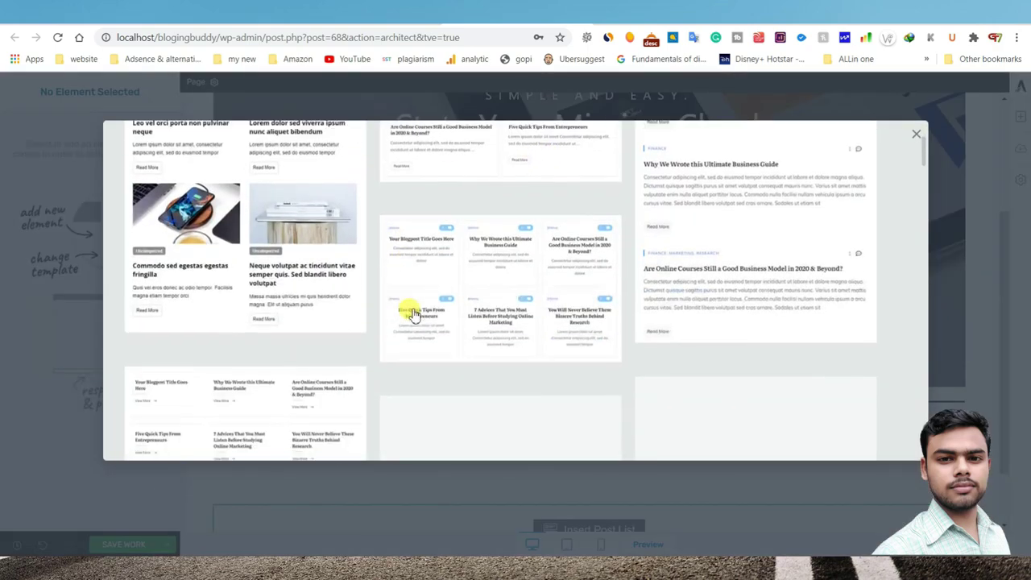
{"action": "scroll", "coordinate": [420, 317], "scroll_direction": "down", "scroll_amount": 3}
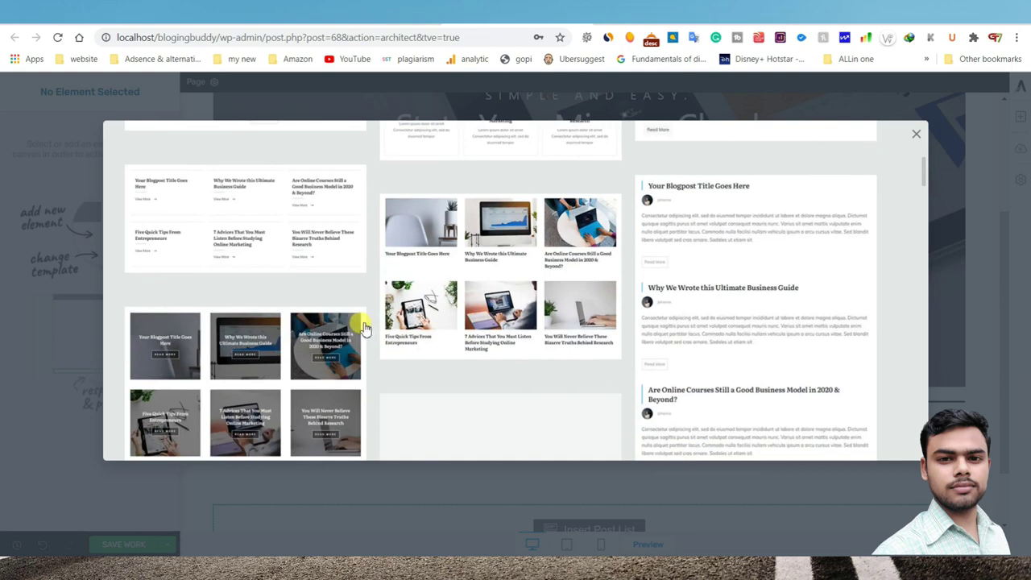
{"action": "scroll", "coordinate": [414, 373], "scroll_direction": "down", "scroll_amount": 2}
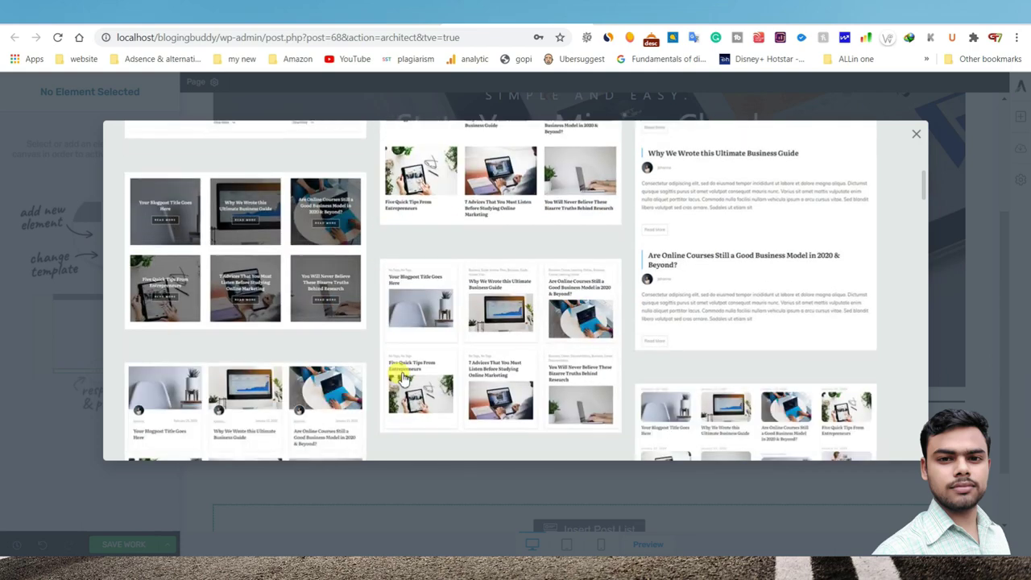
{"action": "scroll", "coordinate": [407, 385], "scroll_direction": "down", "scroll_amount": 2}
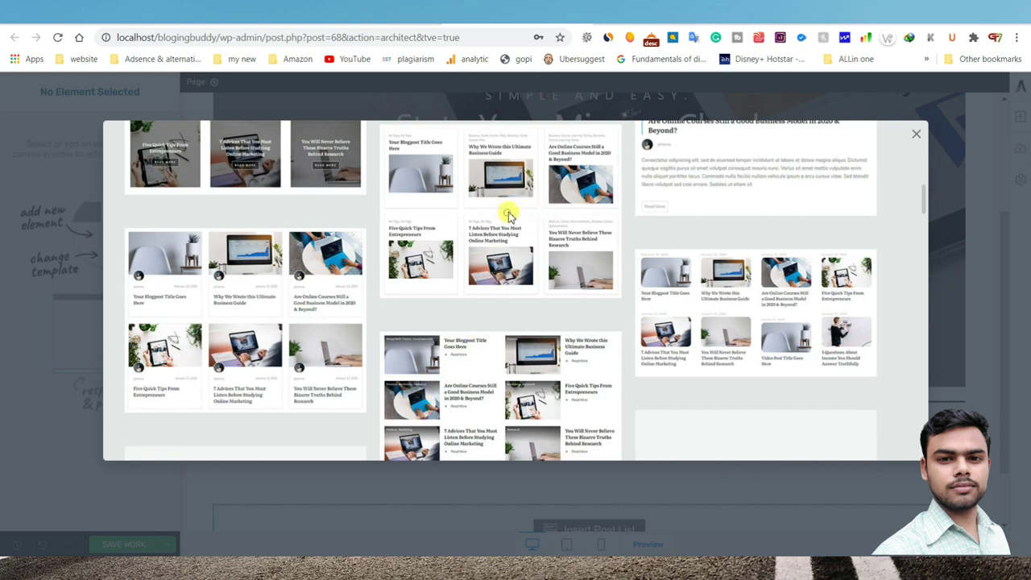
{"action": "left_click", "coordinate": [509, 214]}
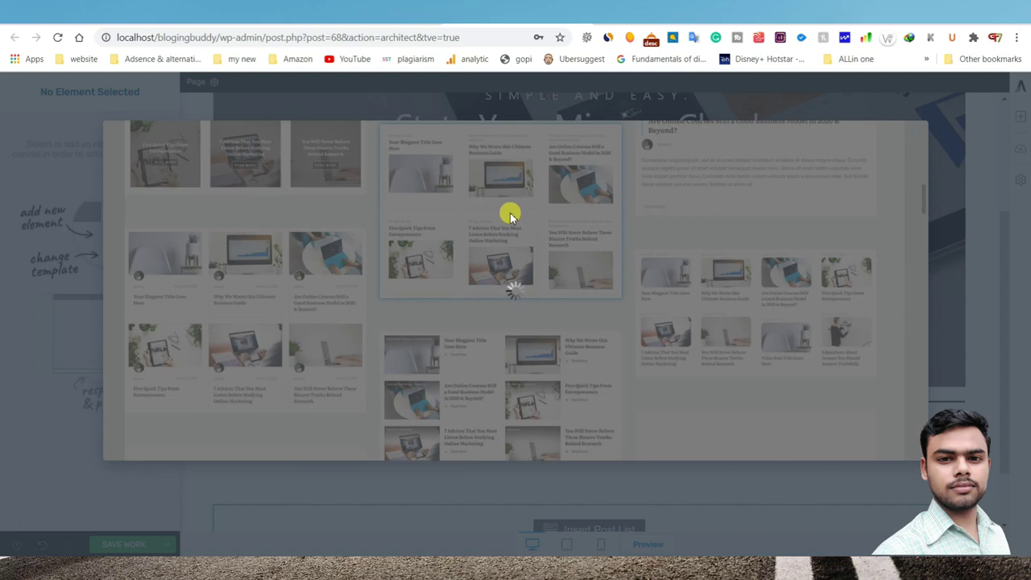
Examine the inserted post list and compare it with the latest-posts section and load-more button on the existing homepage.
{"action": "scroll", "coordinate": [511, 357], "scroll_direction": "down", "scroll_amount": 5}
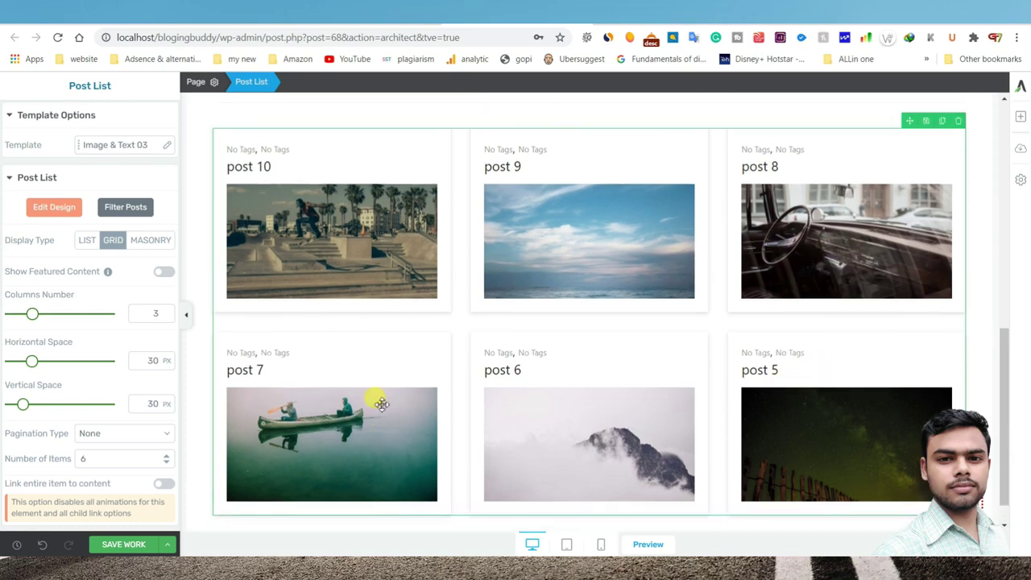
{"action": "scroll", "coordinate": [354, 386], "scroll_direction": "up", "scroll_amount": 2}
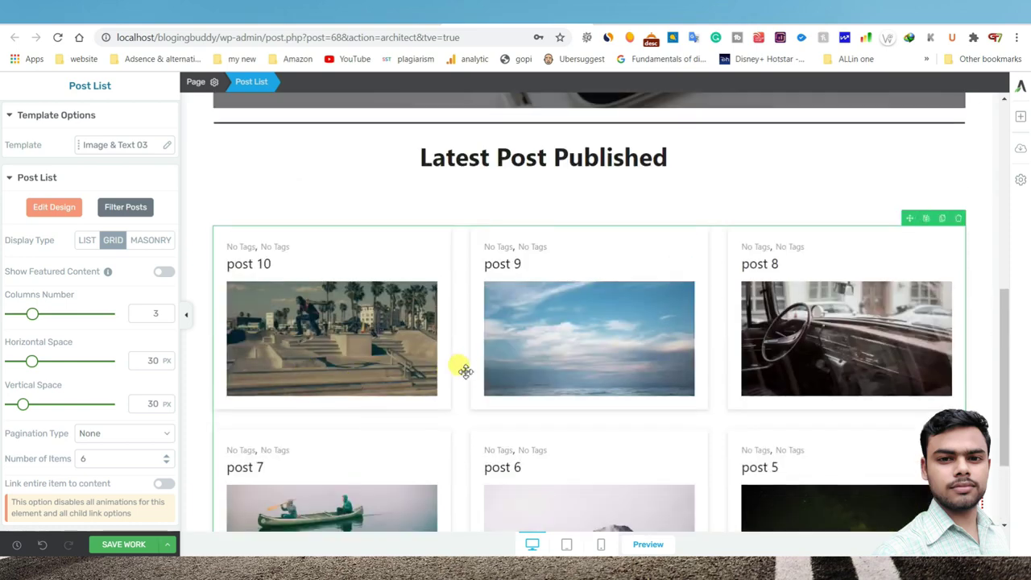
{"action": "scroll", "coordinate": [465, 372], "scroll_direction": "down", "scroll_amount": 2}
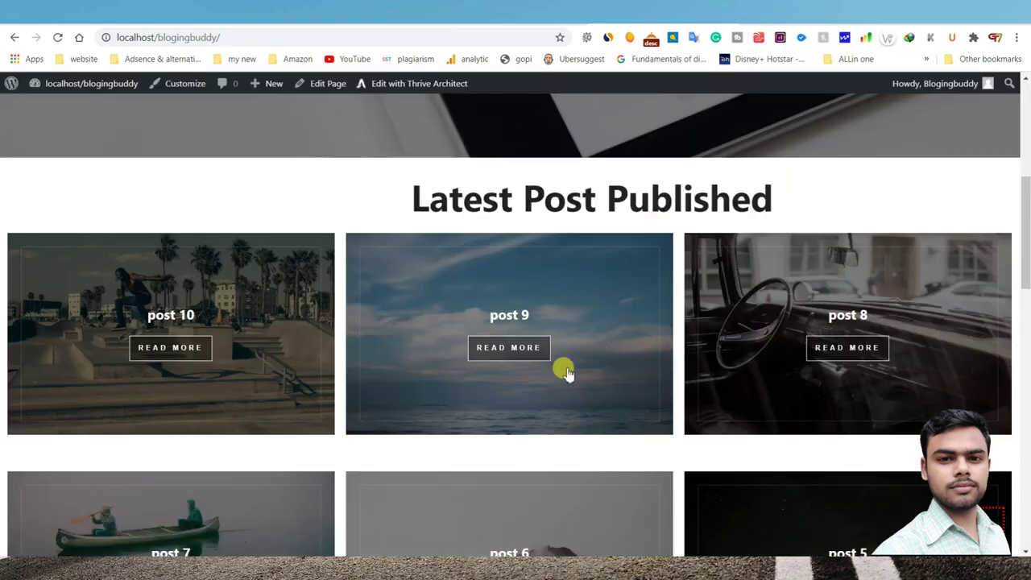
{"action": "scroll", "coordinate": [540, 375], "scroll_direction": "down", "scroll_amount": 3}
{"action": "scroll", "coordinate": [363, 346], "scroll_direction": "down", "scroll_amount": 1}
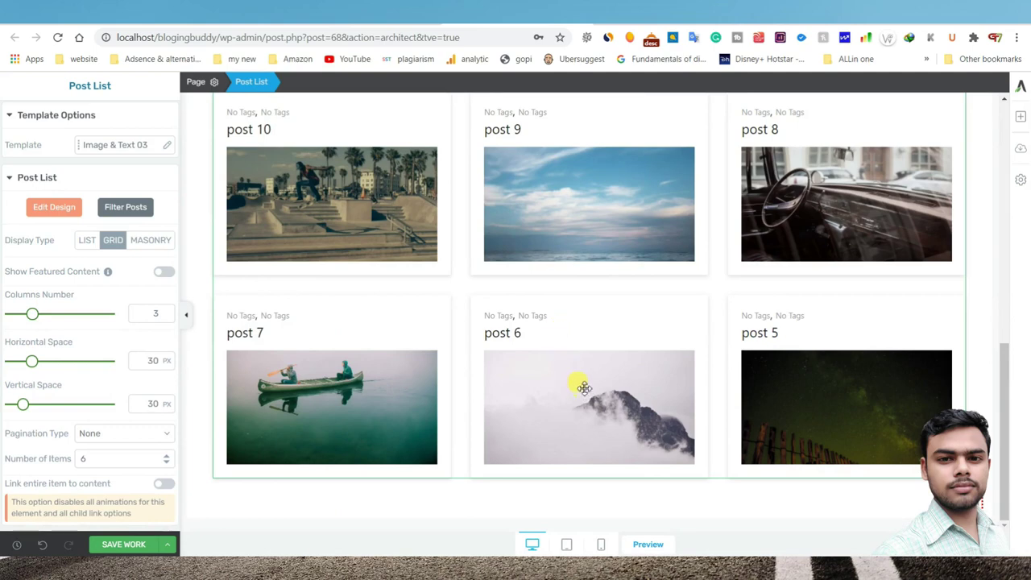
{"action": "left_click", "coordinate": [588, 506]}
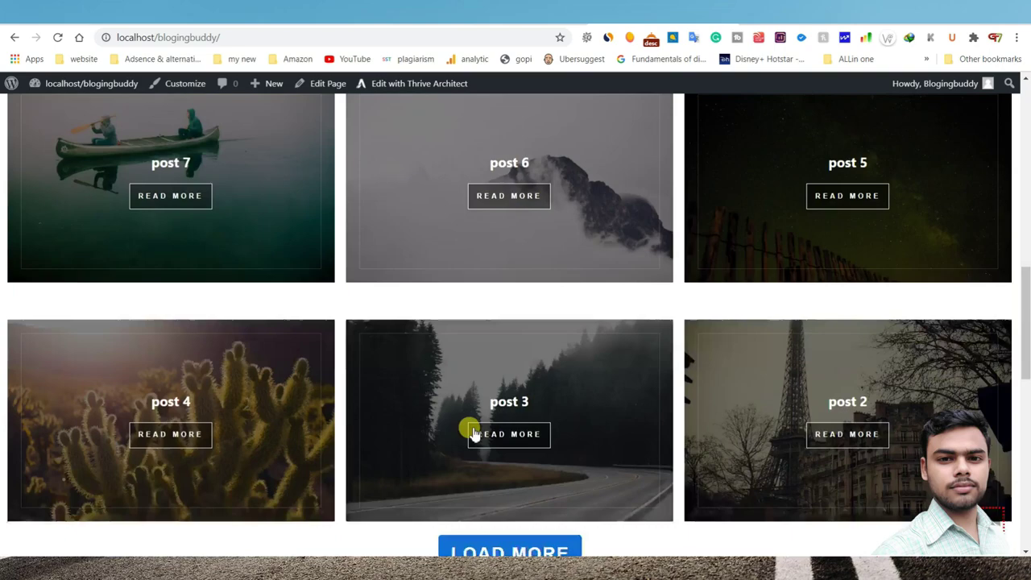
{"action": "scroll", "coordinate": [473, 433], "scroll_direction": "down", "scroll_amount": 5}
{"action": "scroll", "coordinate": [463, 371], "scroll_direction": "up", "scroll_amount": 2}
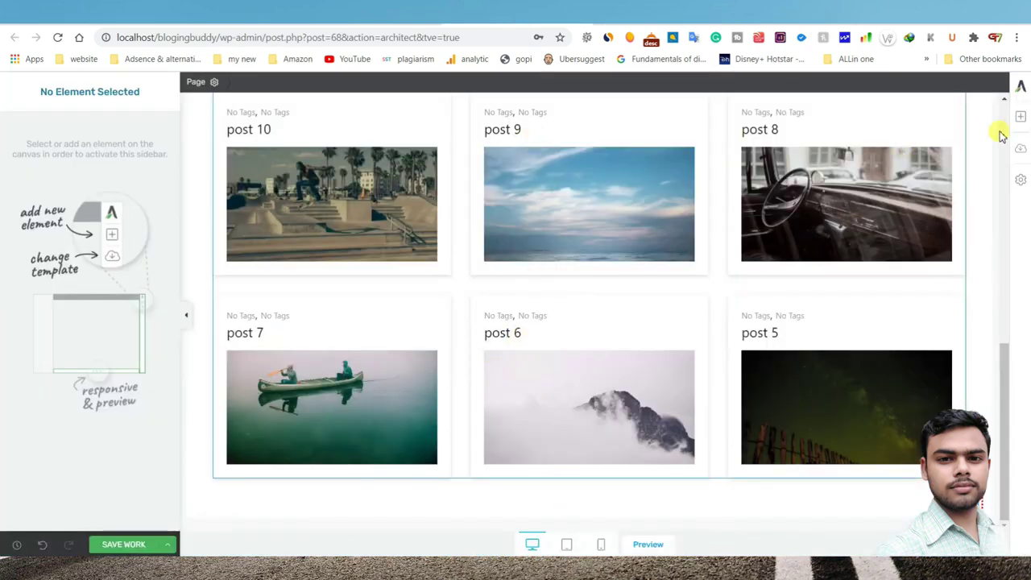
Add a Button element centered directly below the post list.
{"action": "left_click", "coordinate": [1021, 118]}
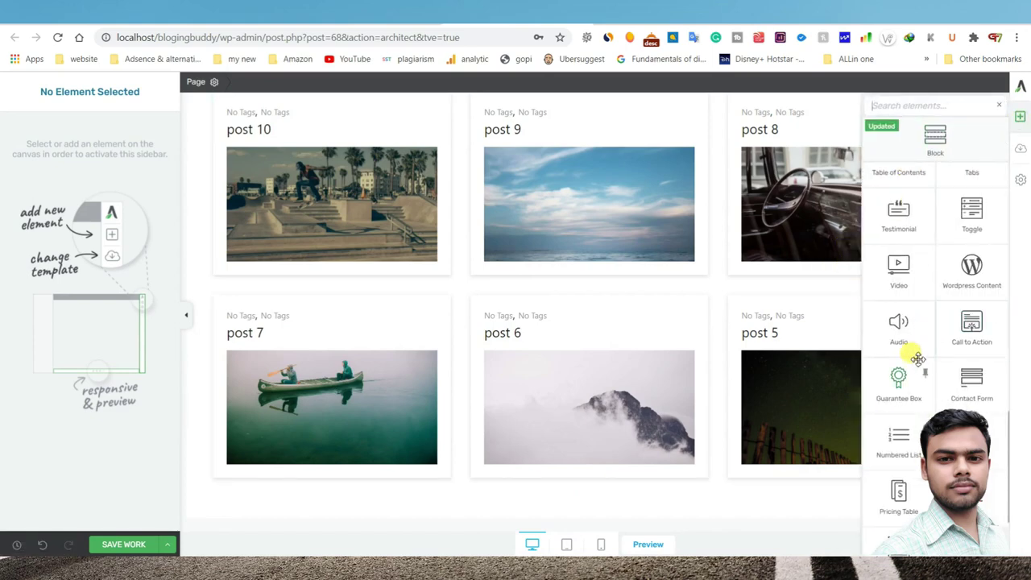
{"action": "scroll", "coordinate": [939, 368], "scroll_direction": "up", "scroll_amount": 2}
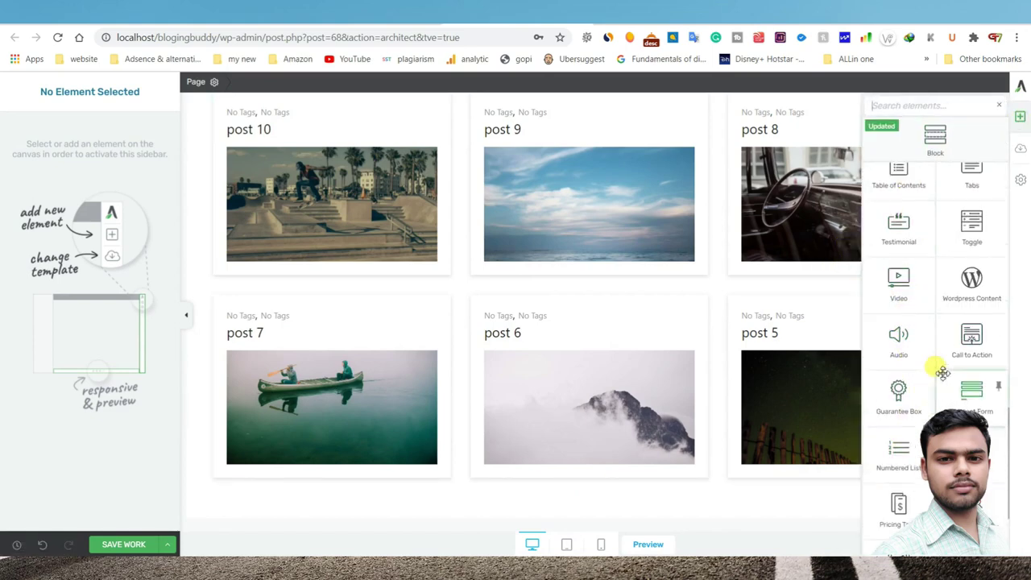
{"action": "scroll", "coordinate": [895, 249], "scroll_direction": "up", "scroll_amount": 6}
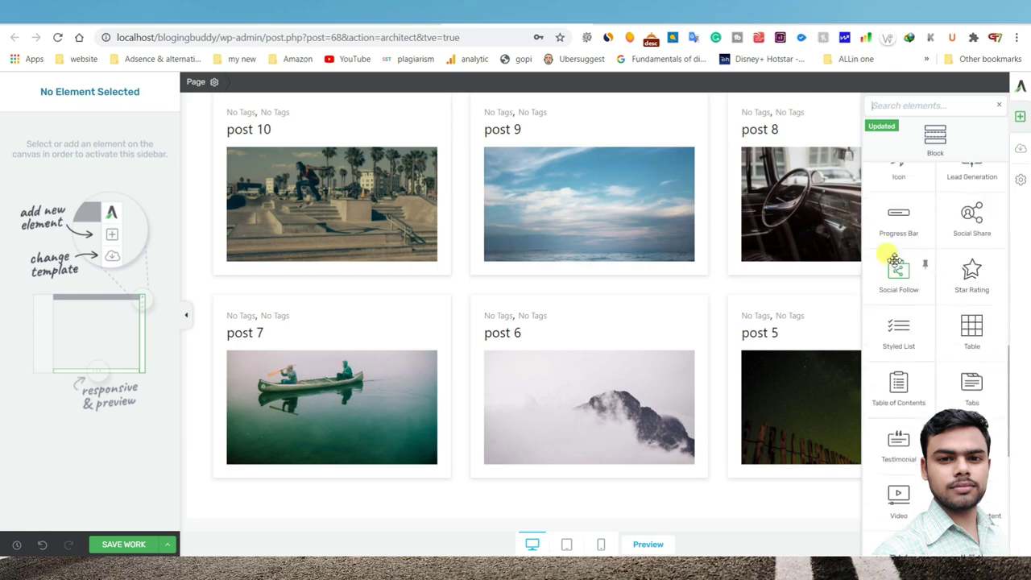
{"action": "scroll", "coordinate": [926, 238], "scroll_direction": "up", "scroll_amount": 6}
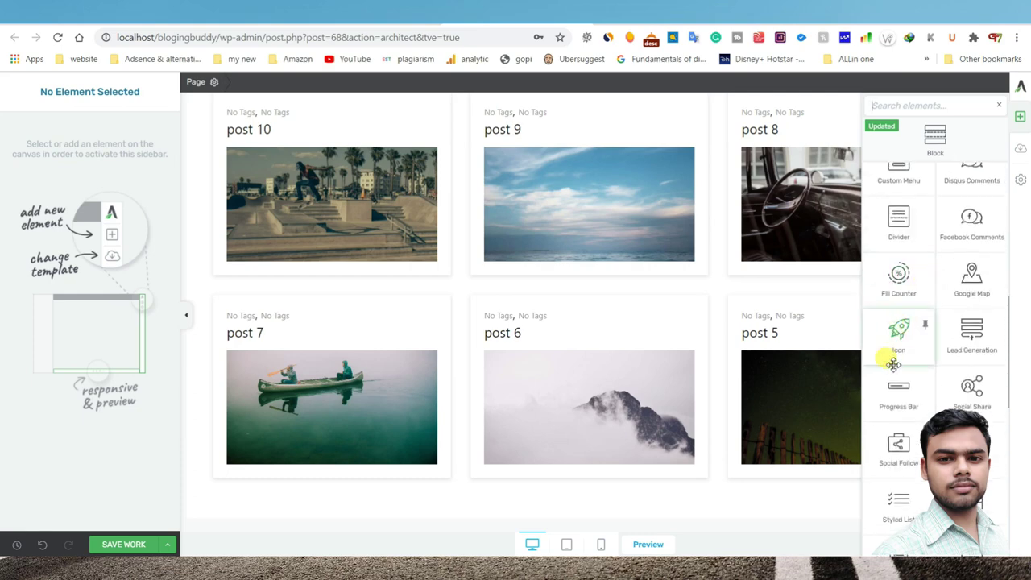
{"action": "scroll", "coordinate": [912, 222], "scroll_direction": "up", "scroll_amount": 8}
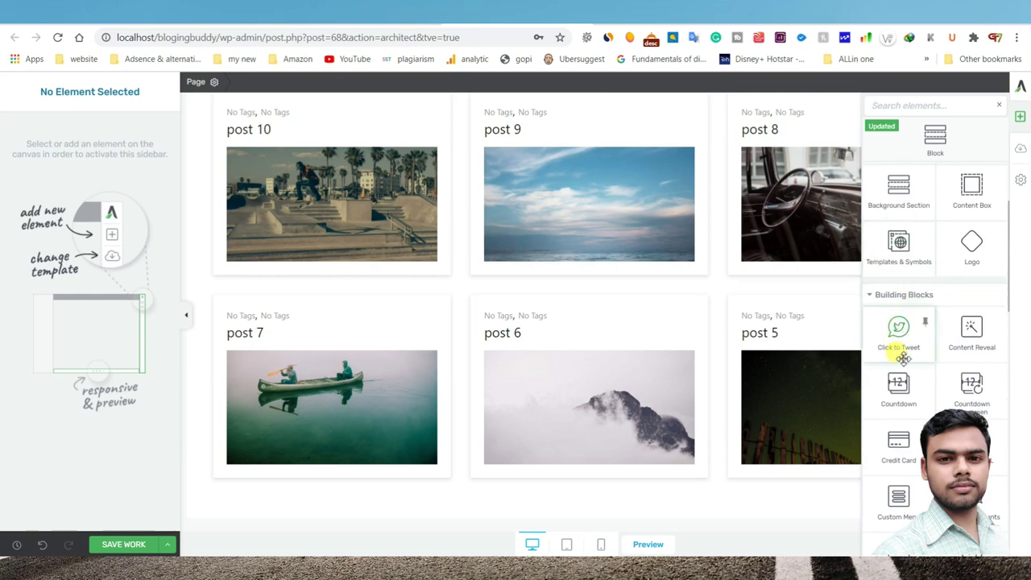
{"action": "scroll", "coordinate": [942, 338], "scroll_direction": "up", "scroll_amount": 3}
{"action": "left_click_drag", "start_coordinate": [892, 277], "coordinate": [589, 508]}
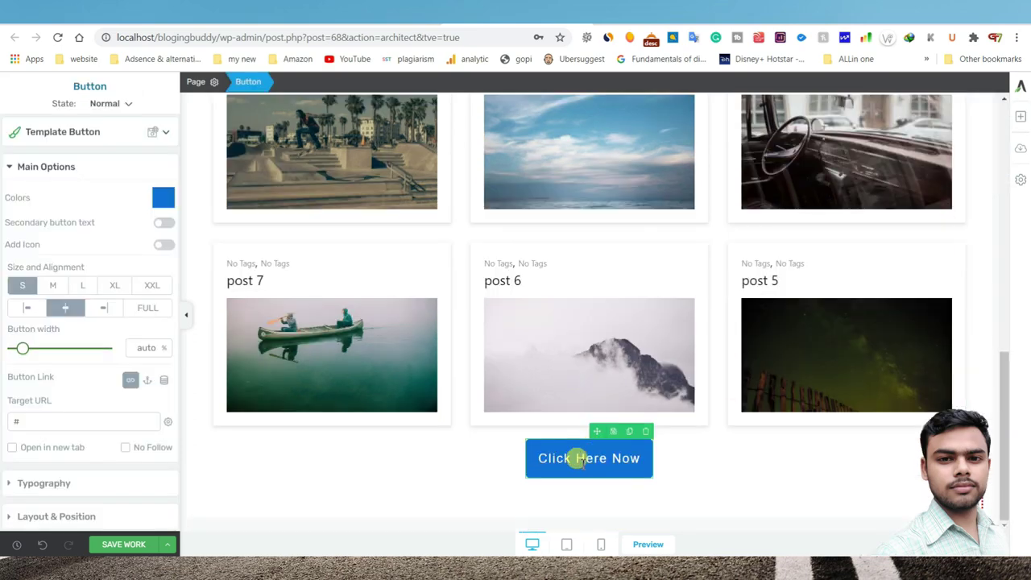
Change the new button's label to "LOAD MORE" and make the label bold.
{"action": "left_click", "coordinate": [578, 459]}
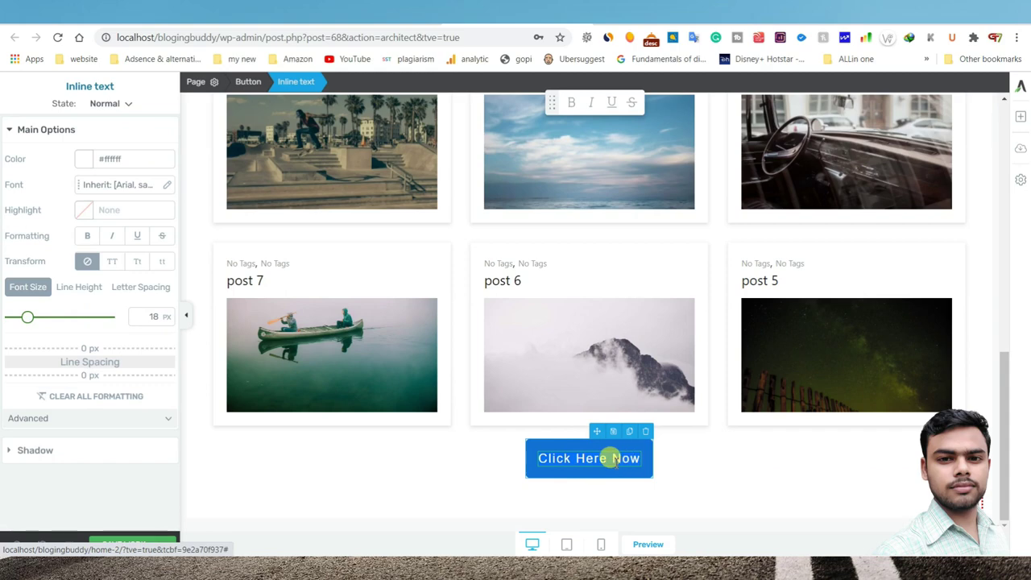
{"action": "type", "text": "LOAD"}
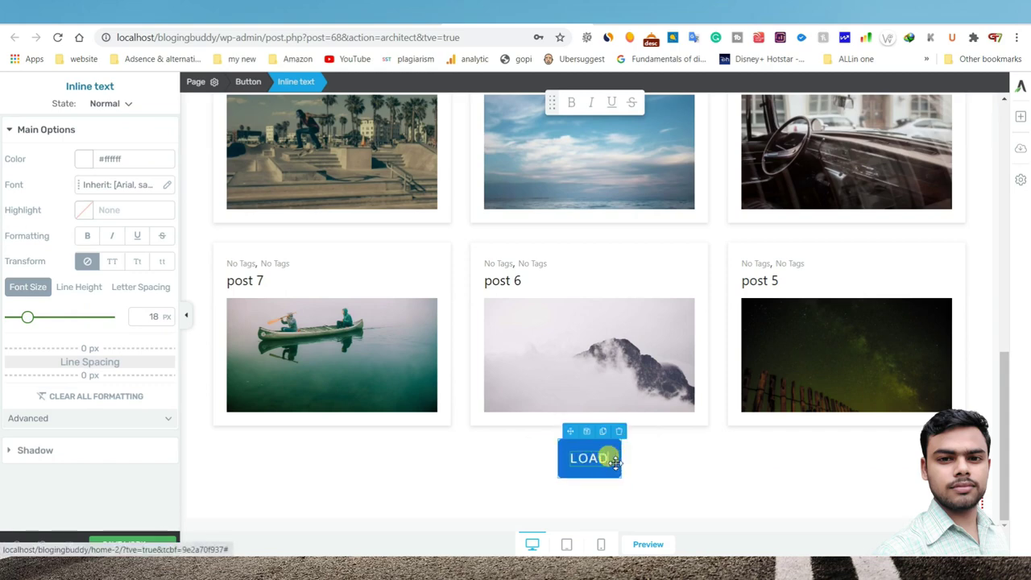
{"action": "type", "text": " MORE"}
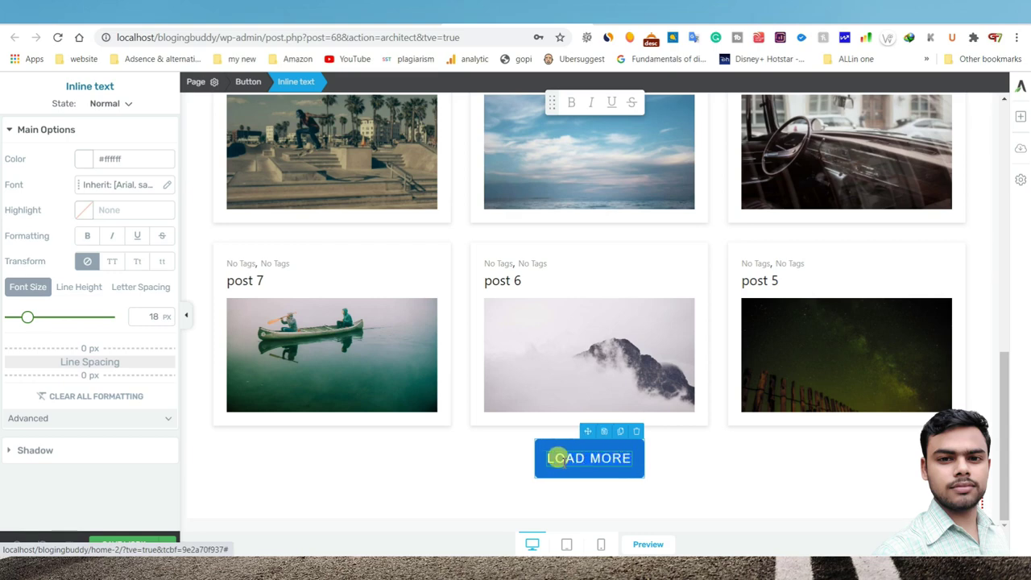
{"action": "left_click_drag", "start_coordinate": [548, 457], "coordinate": [633, 458]}
{"action": "left_click", "coordinate": [85, 235]}
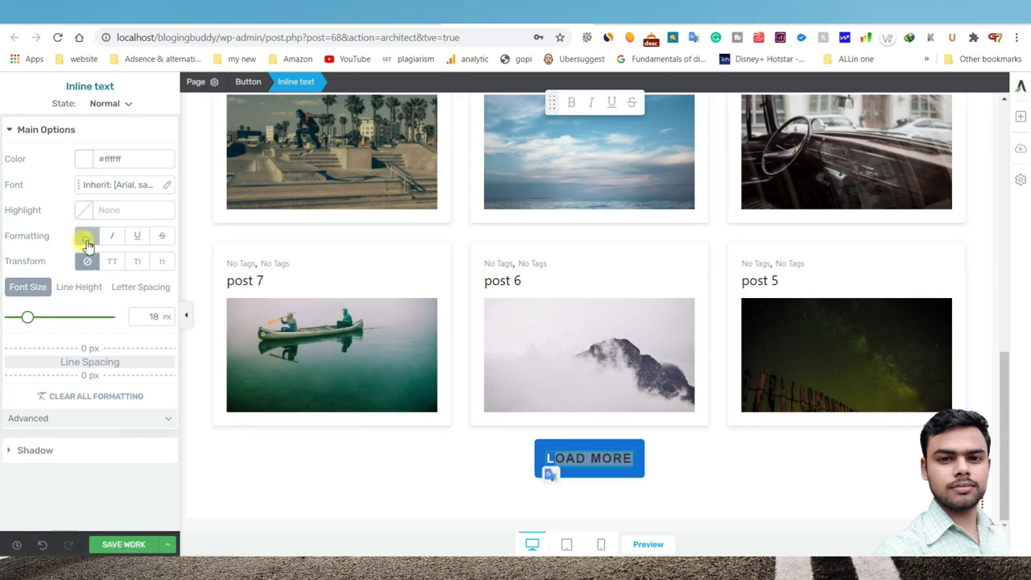
{"action": "left_click", "coordinate": [570, 452]}
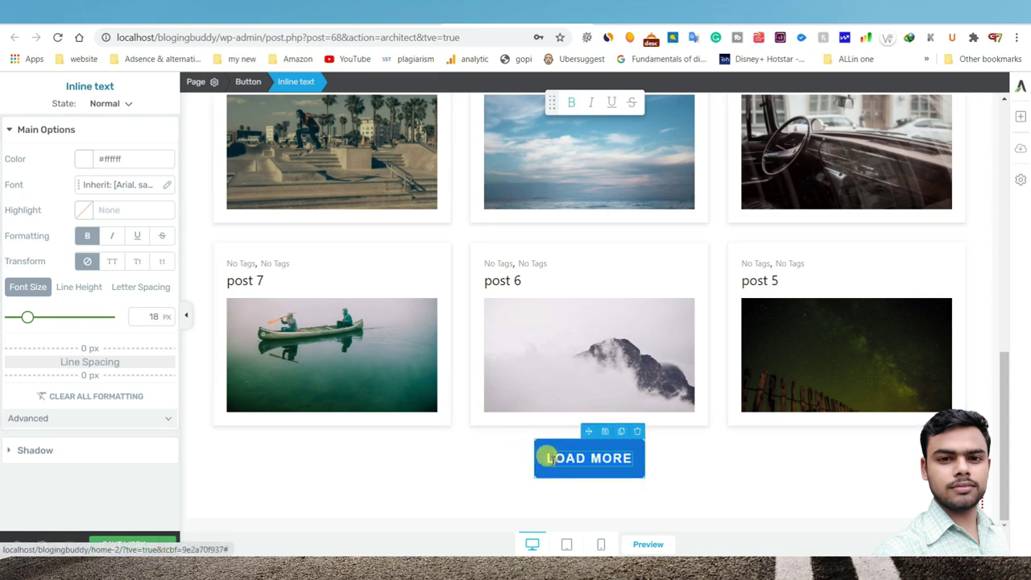
Keep the LOAD MORE button's label bold and set its font size to 26 px.
{"action": "left_click", "coordinate": [91, 236]}
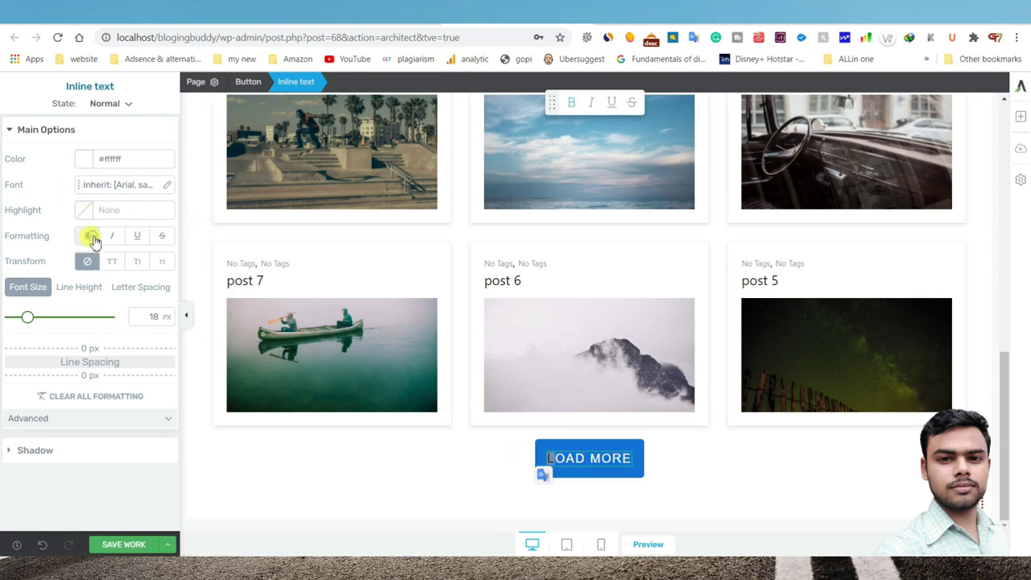
{"action": "left_click", "coordinate": [87, 236]}
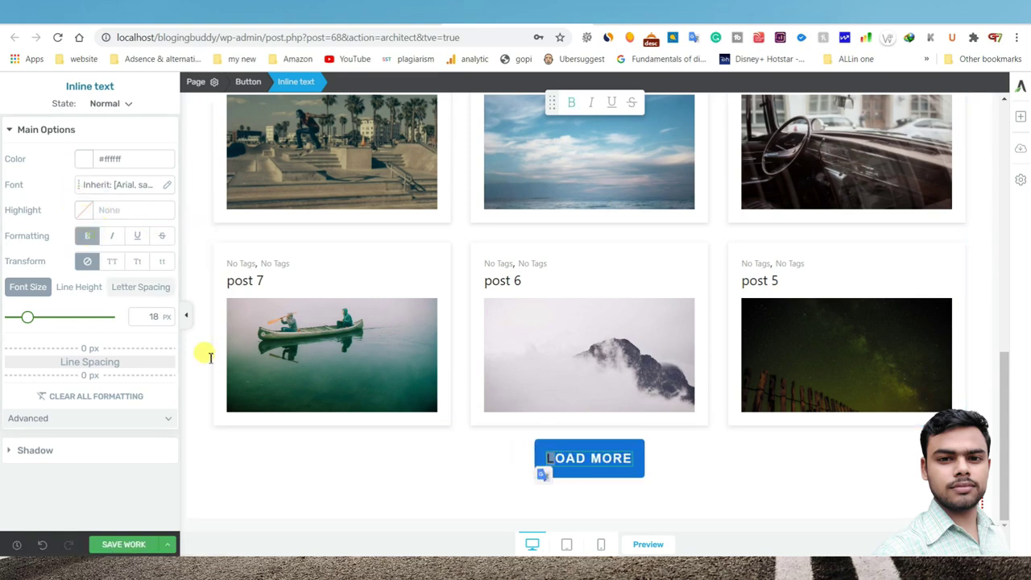
{"action": "left_click", "coordinate": [650, 461]}
{"action": "left_click", "coordinate": [604, 457]}
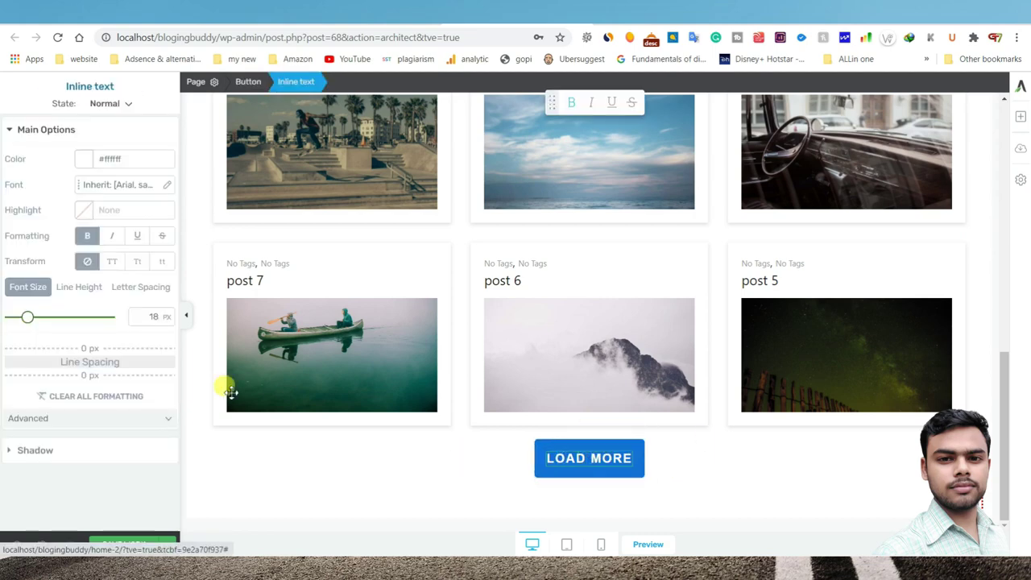
{"action": "left_click_drag", "start_coordinate": [29, 322], "coordinate": [38, 322]}
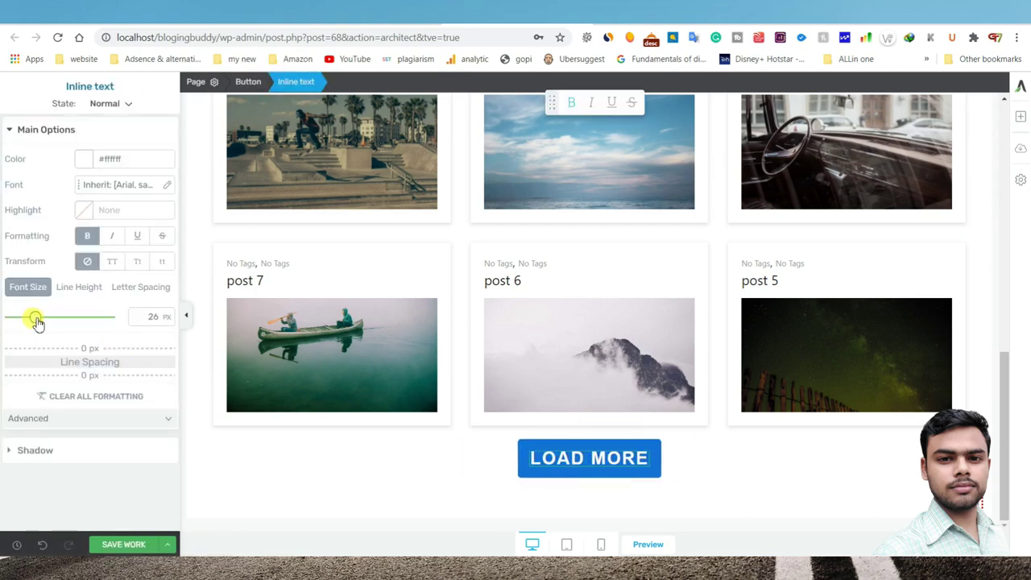
{"action": "left_click", "coordinate": [721, 490]}
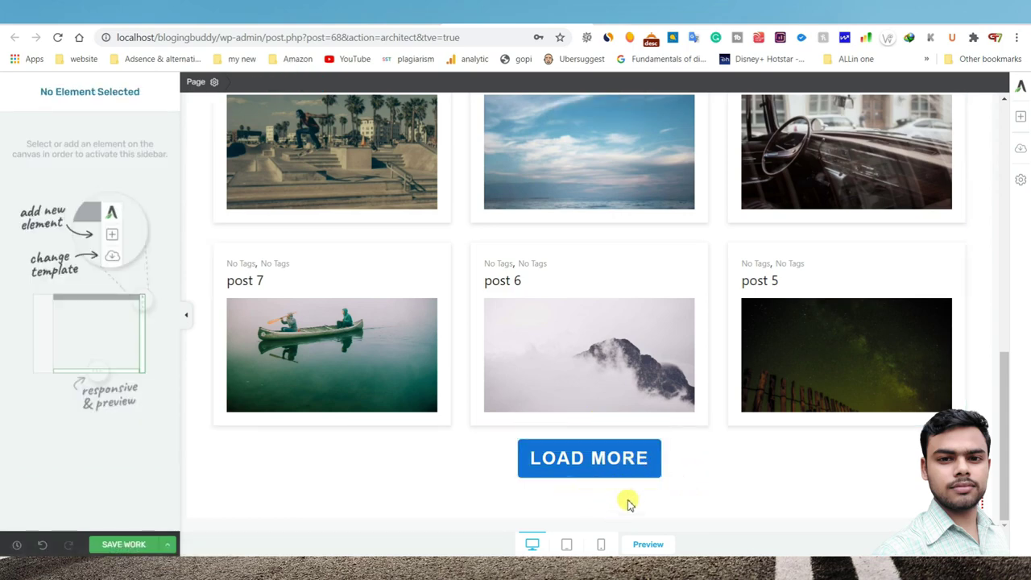
Add a solid Divider element directly below the LOAD MORE button.
{"action": "left_click", "coordinate": [1020, 117]}
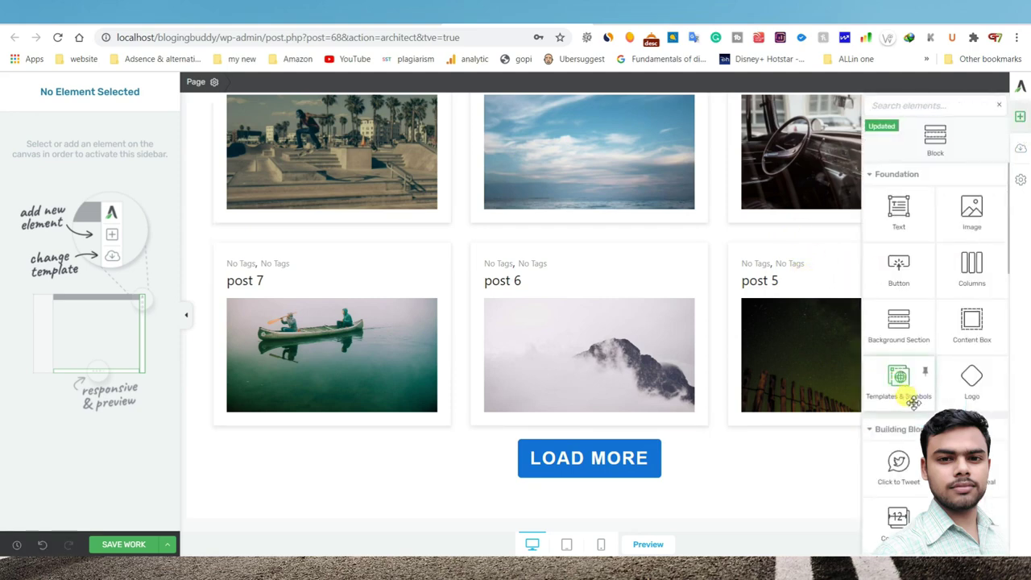
{"action": "scroll", "coordinate": [940, 319], "scroll_direction": "down", "scroll_amount": 2}
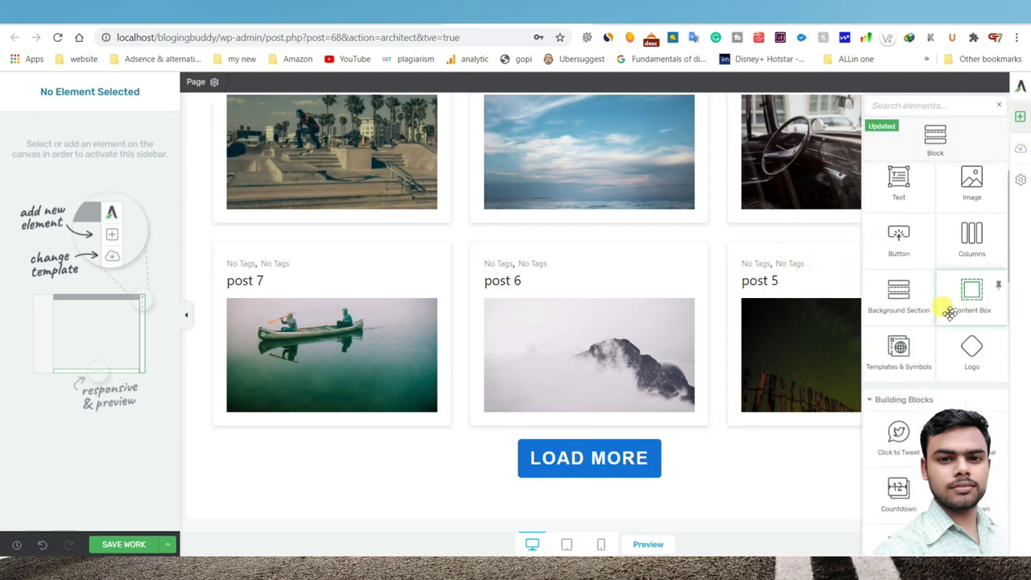
{"action": "scroll", "coordinate": [937, 305], "scroll_direction": "down", "scroll_amount": 1}
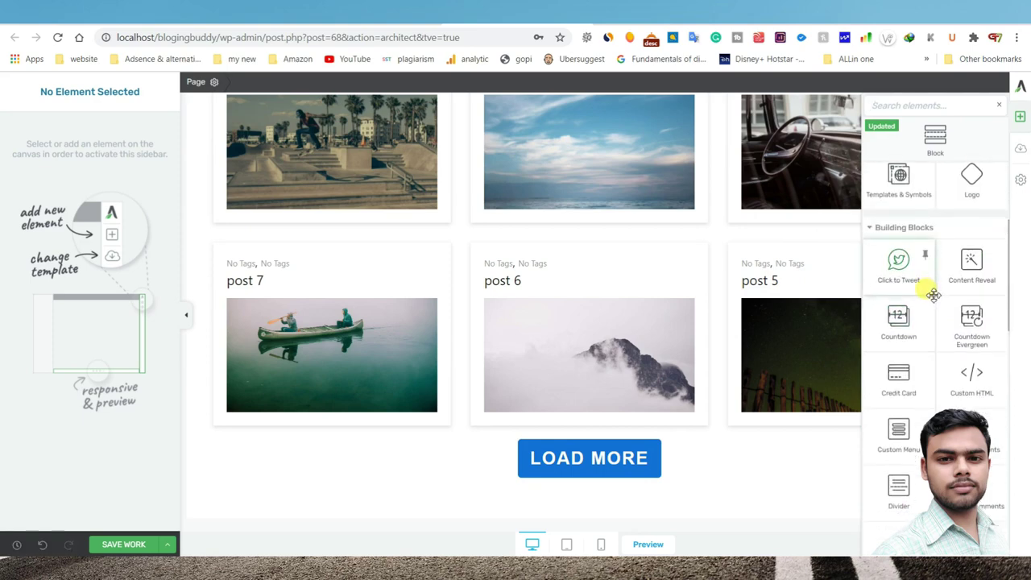
{"action": "scroll", "coordinate": [927, 294], "scroll_direction": "down", "scroll_amount": 2}
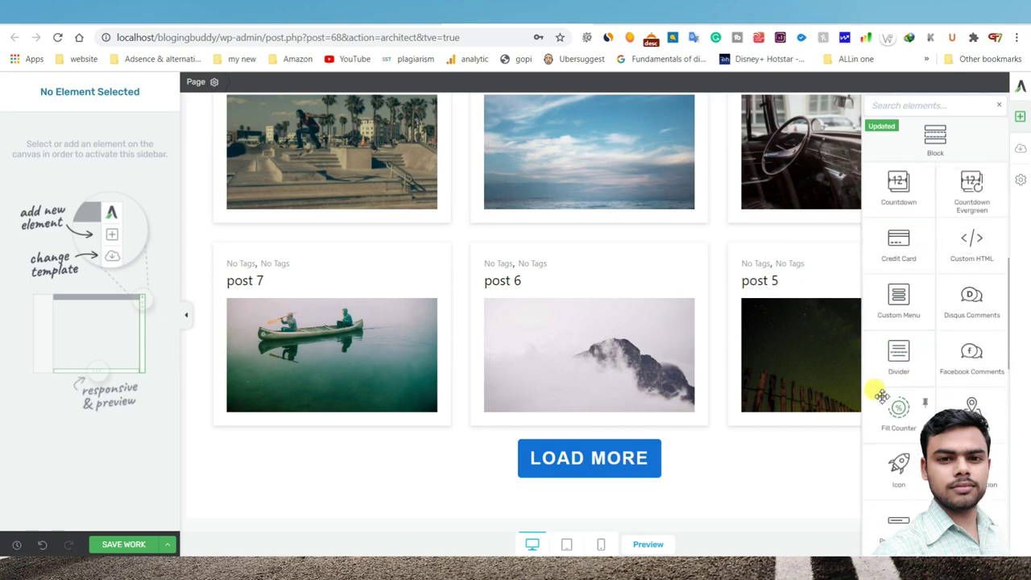
{"action": "left_click_drag", "start_coordinate": [888, 372], "coordinate": [557, 515]}
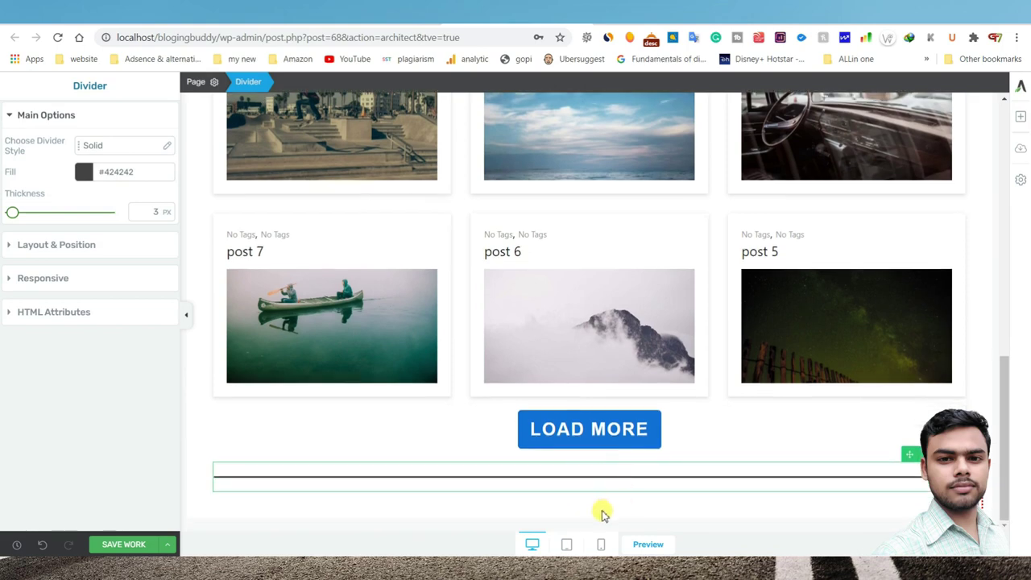
{"action": "left_click", "coordinate": [594, 501]}
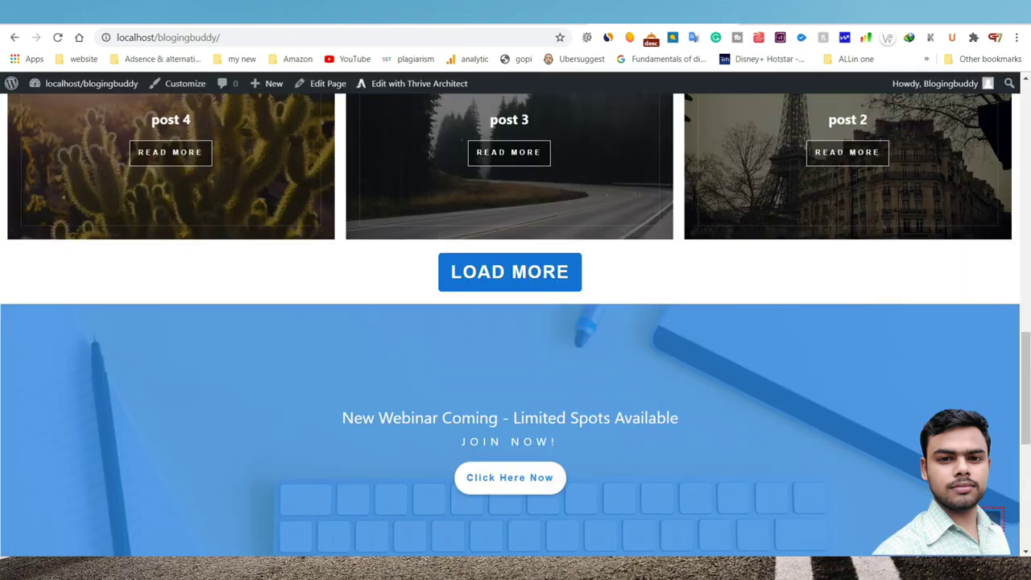
Examine the webinar call-to-action section below the load-more button on the existing homepage.
{"action": "scroll", "coordinate": [575, 333], "scroll_direction": "down", "scroll_amount": 3}
{"action": "scroll", "coordinate": [575, 333], "scroll_direction": "up", "scroll_amount": 2}
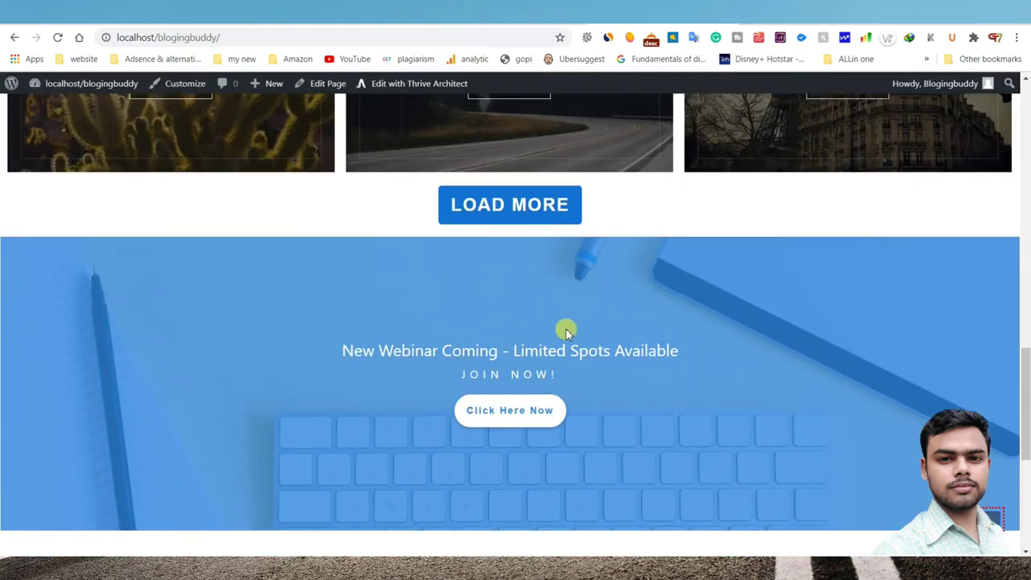
{"action": "scroll", "coordinate": [563, 325], "scroll_direction": "down", "scroll_amount": 1}
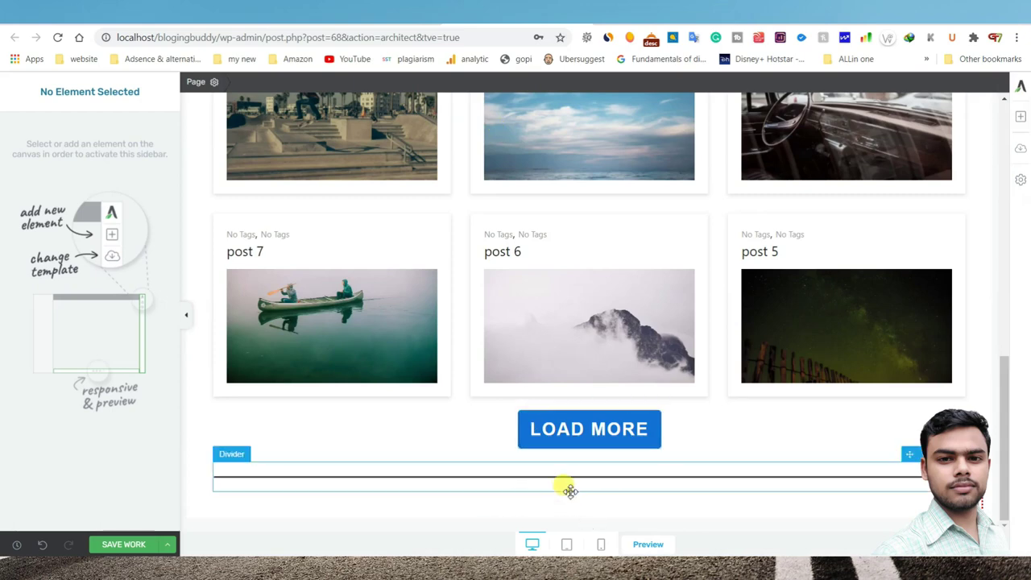
{"action": "left_click", "coordinate": [570, 490]}
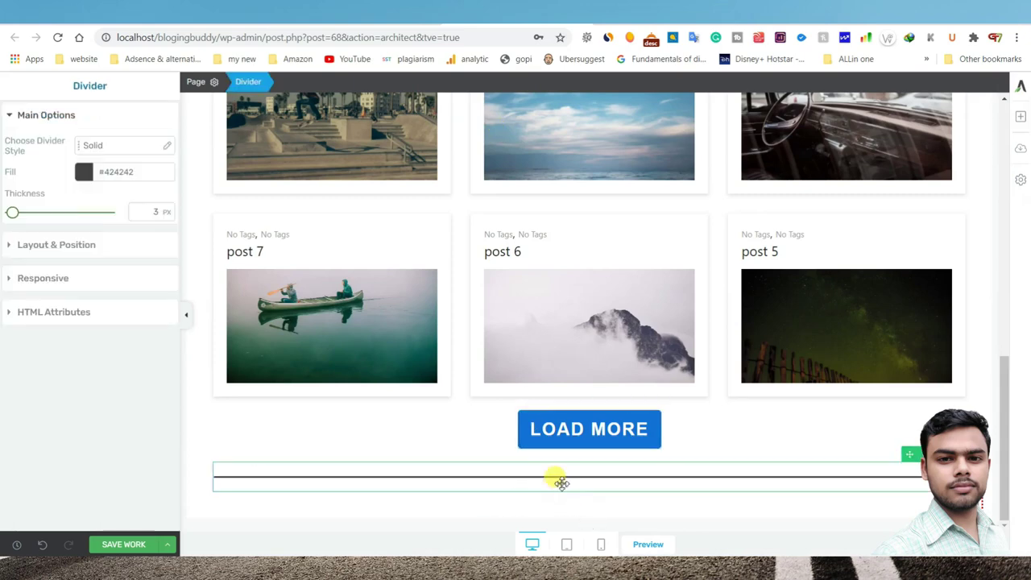
Insert the blue "New Webinar Coming - Limited Spots Available" content block below the new divider.
{"action": "left_click", "coordinate": [1021, 116]}
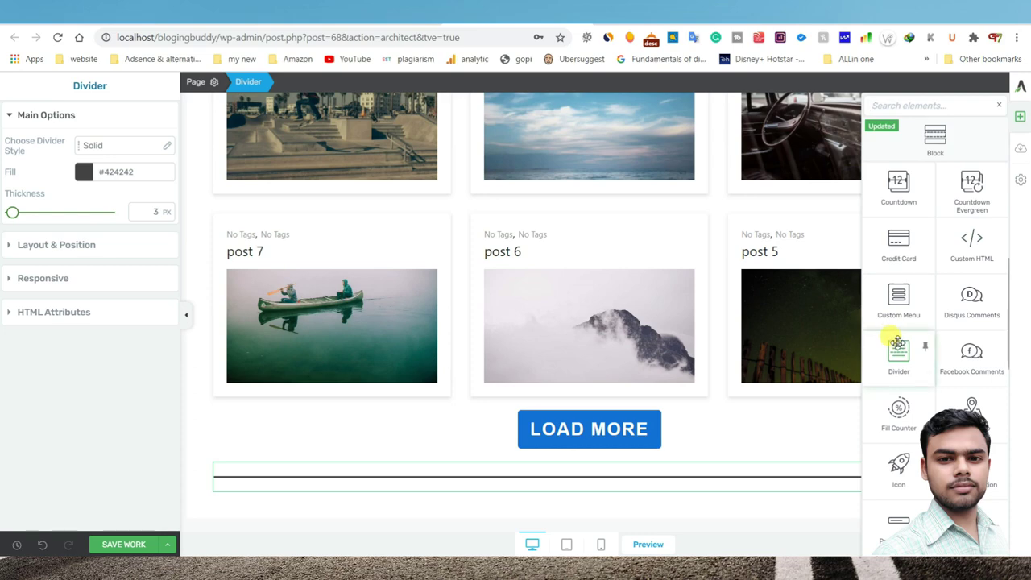
{"action": "left_click", "coordinate": [941, 151]}
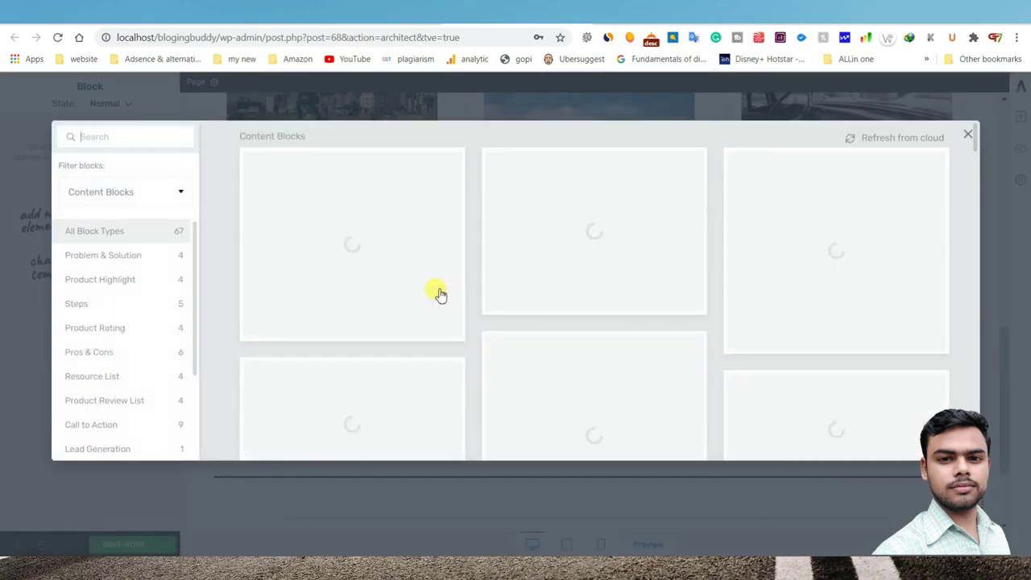
{"action": "scroll", "coordinate": [504, 323], "scroll_direction": "down", "scroll_amount": 3}
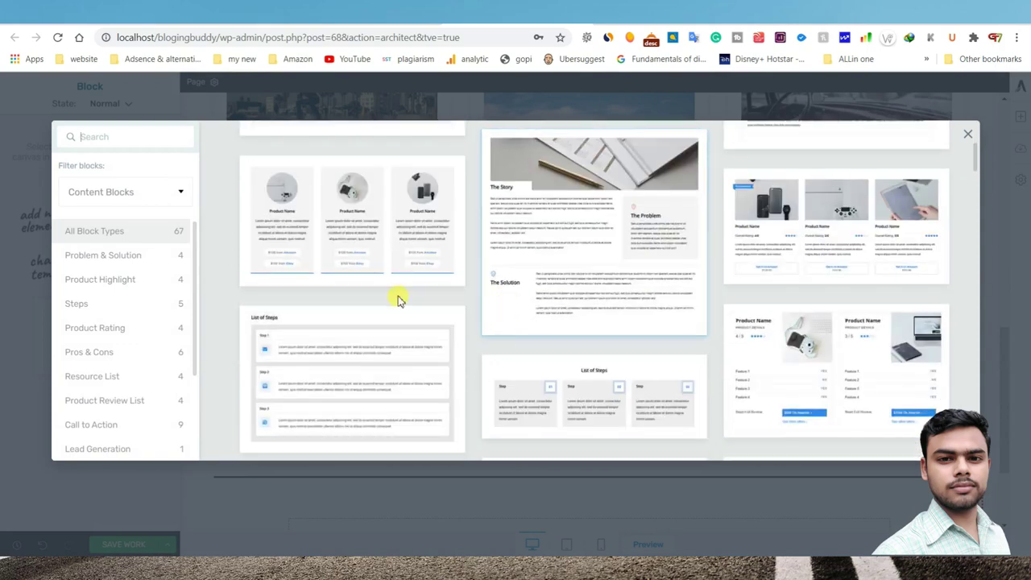
{"action": "scroll", "coordinate": [394, 298], "scroll_direction": "down", "scroll_amount": 4}
{"action": "scroll", "coordinate": [391, 300], "scroll_direction": "down", "scroll_amount": 4}
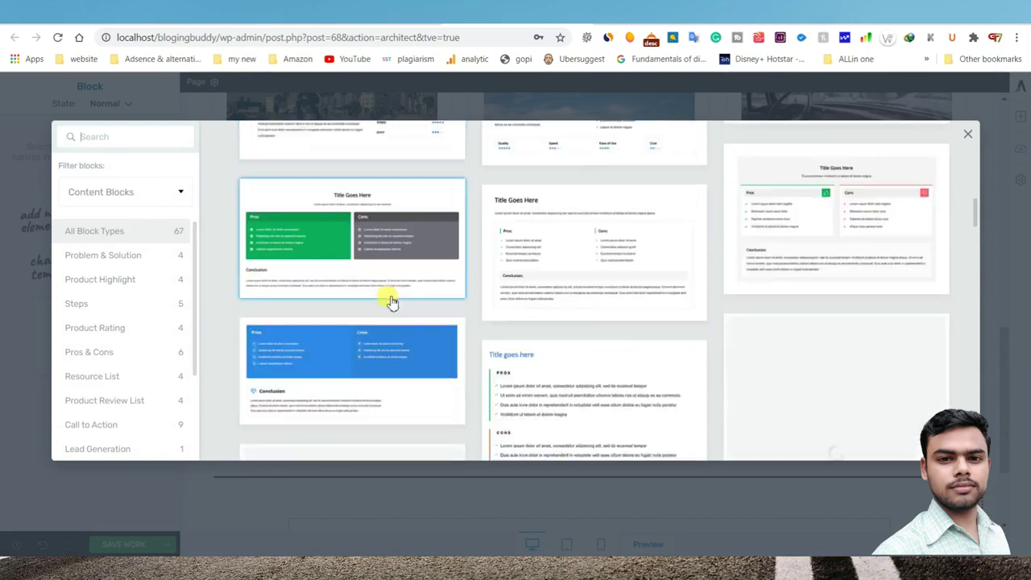
{"action": "scroll", "coordinate": [390, 301], "scroll_direction": "down", "scroll_amount": 2}
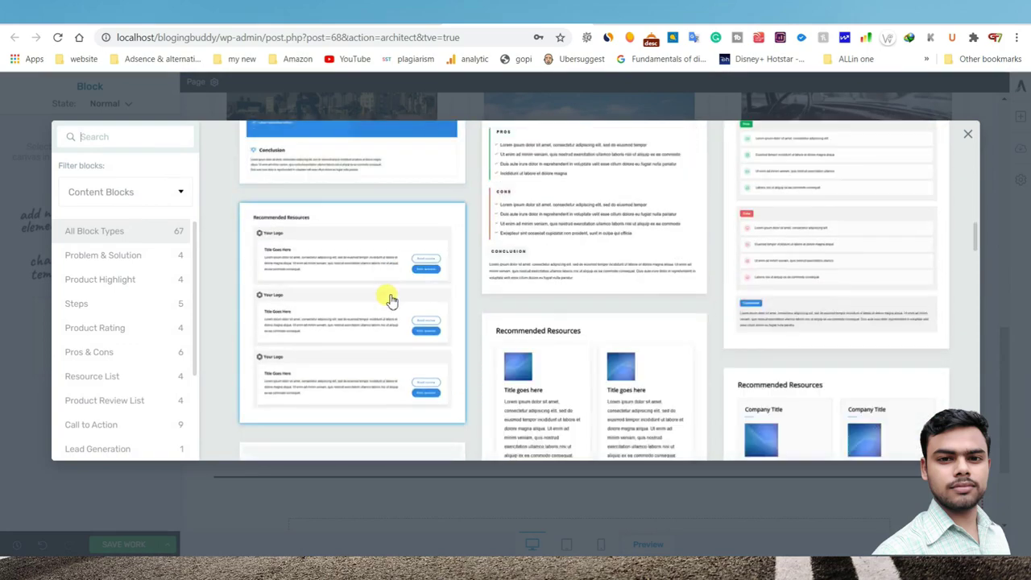
{"action": "scroll", "coordinate": [392, 301], "scroll_direction": "down", "scroll_amount": 1}
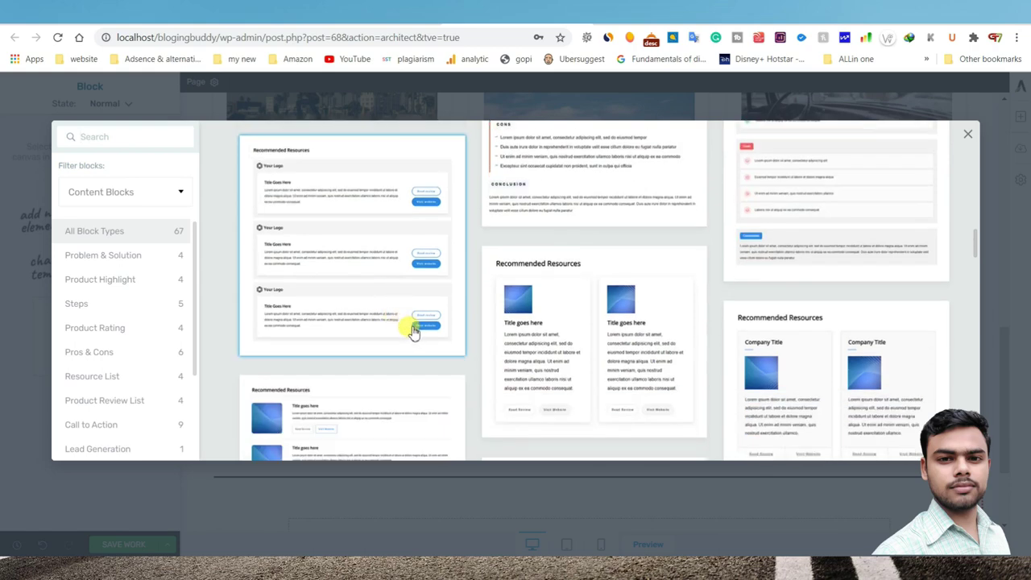
{"action": "scroll", "coordinate": [411, 333], "scroll_direction": "down", "scroll_amount": 5}
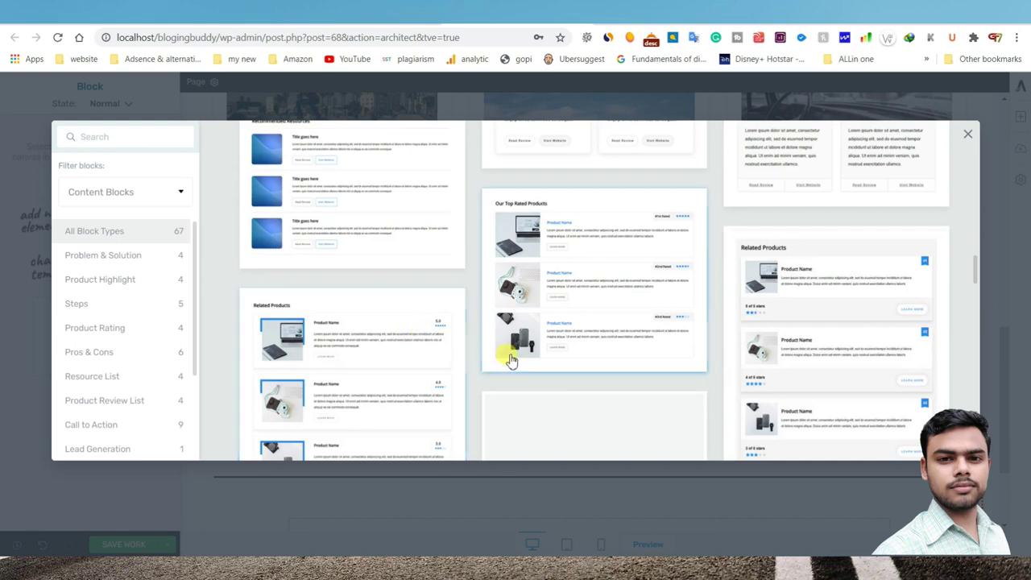
{"action": "scroll", "coordinate": [524, 363], "scroll_direction": "down", "scroll_amount": 3}
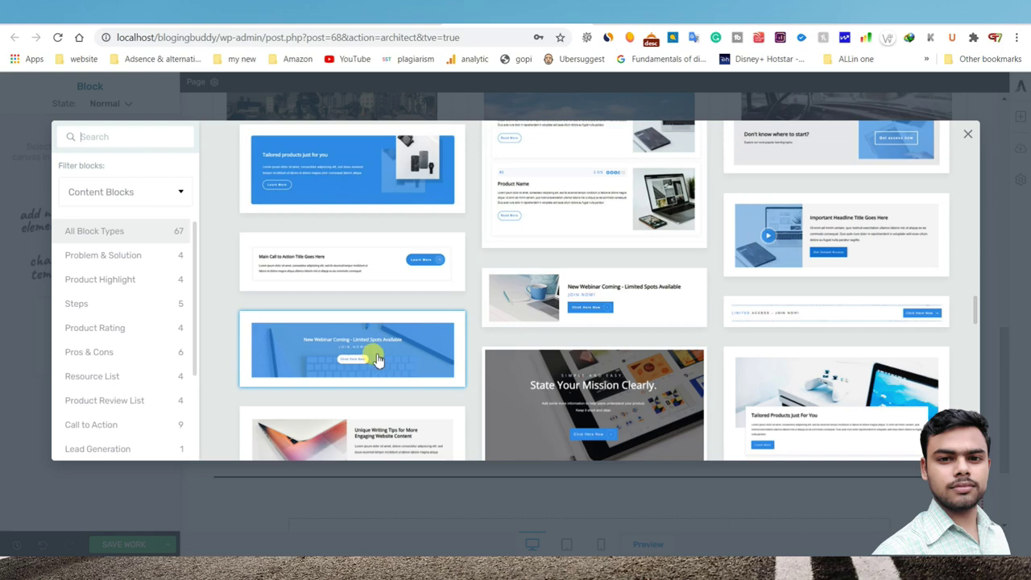
{"action": "left_click", "coordinate": [379, 356]}
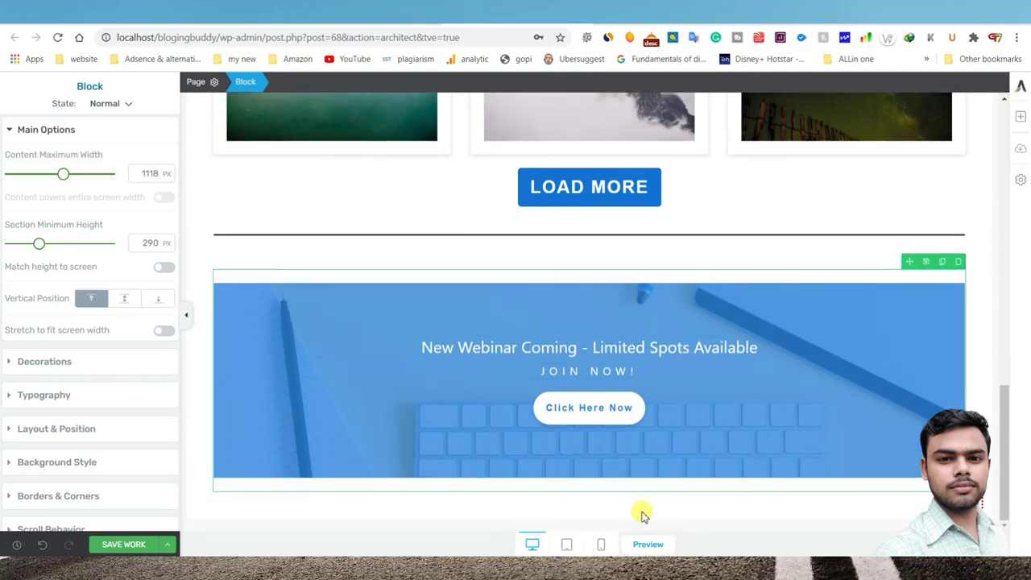
{"action": "left_click", "coordinate": [643, 506]}
{"action": "left_click", "coordinate": [638, 486]}
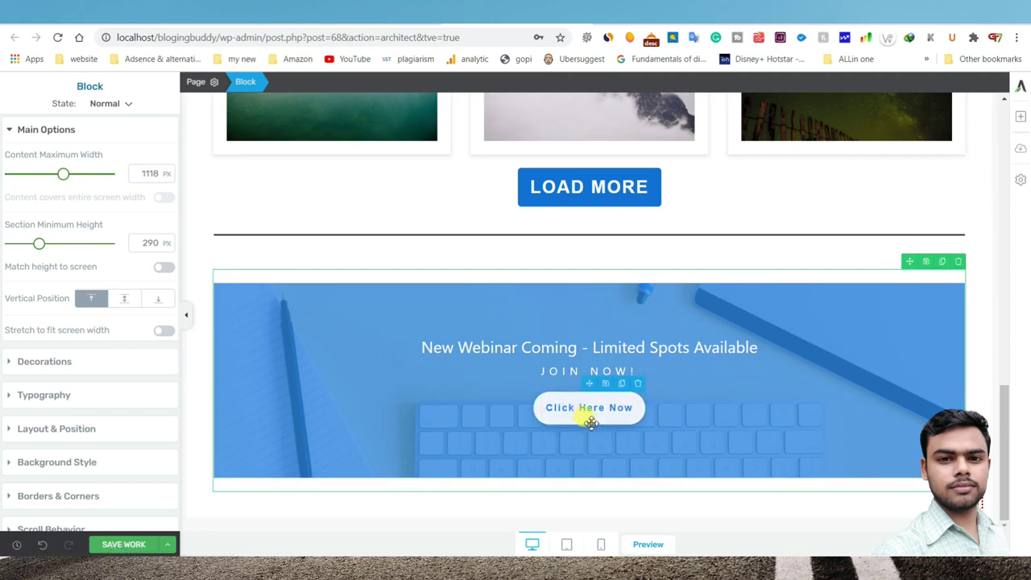
{"action": "left_click", "coordinate": [551, 501]}
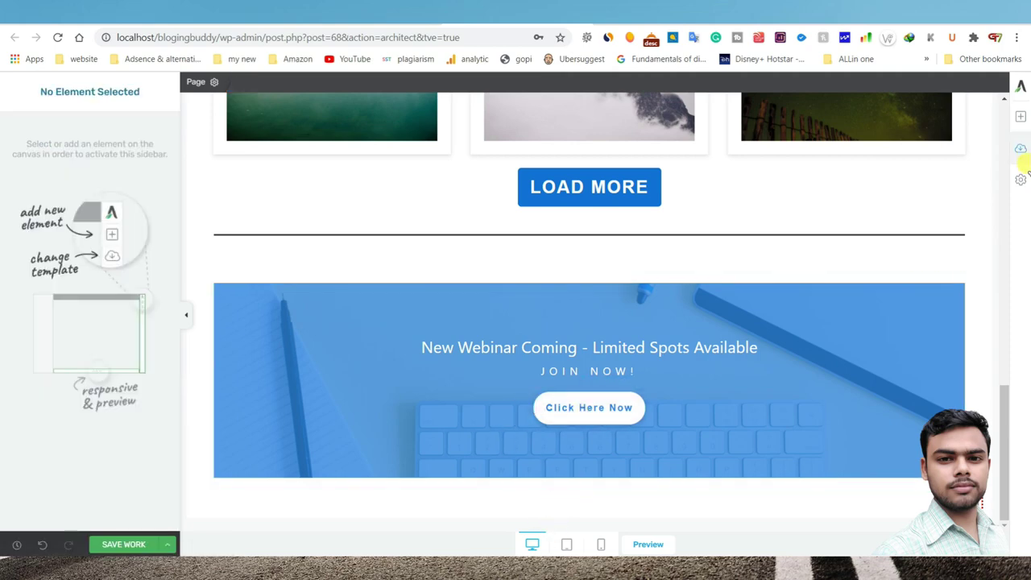
Add a Countdown Evergreen element below the webinar block, using the template with large blue digits on white tiles.
{"action": "left_click", "coordinate": [1020, 116]}
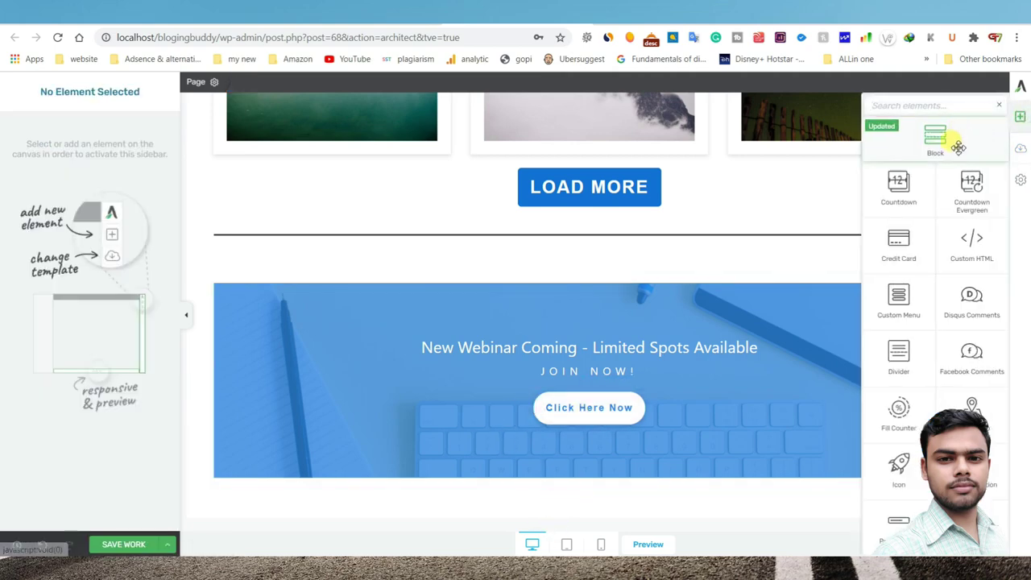
{"action": "mouse_move", "coordinate": [954, 197]}
{"action": "left_mouse_down"}
{"action": "mouse_move", "coordinate": [943, 224]}
{"action": "mouse_move", "coordinate": [620, 395]}
{"action": "left_mouse_up"}
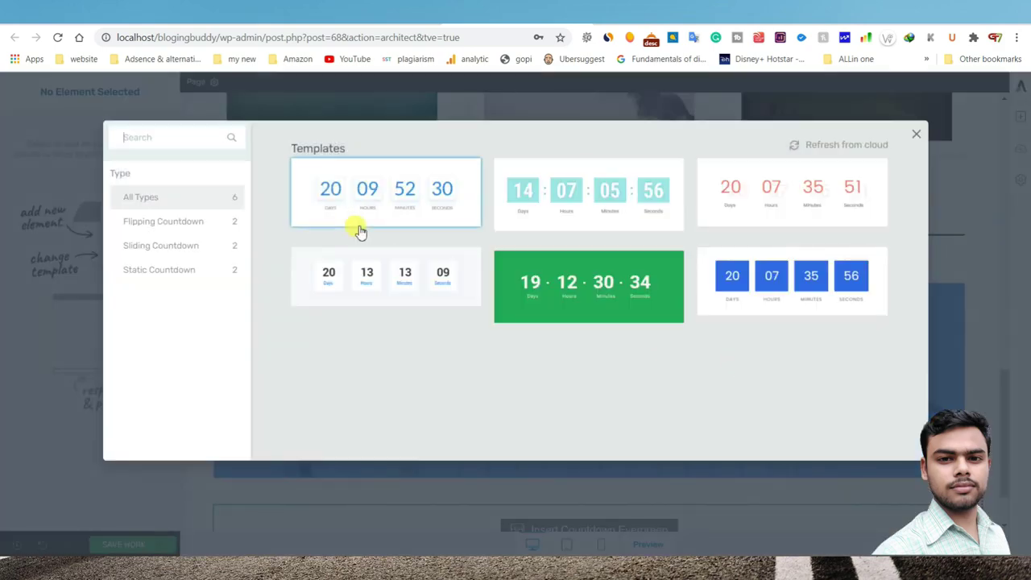
{"action": "left_click", "coordinate": [396, 193]}
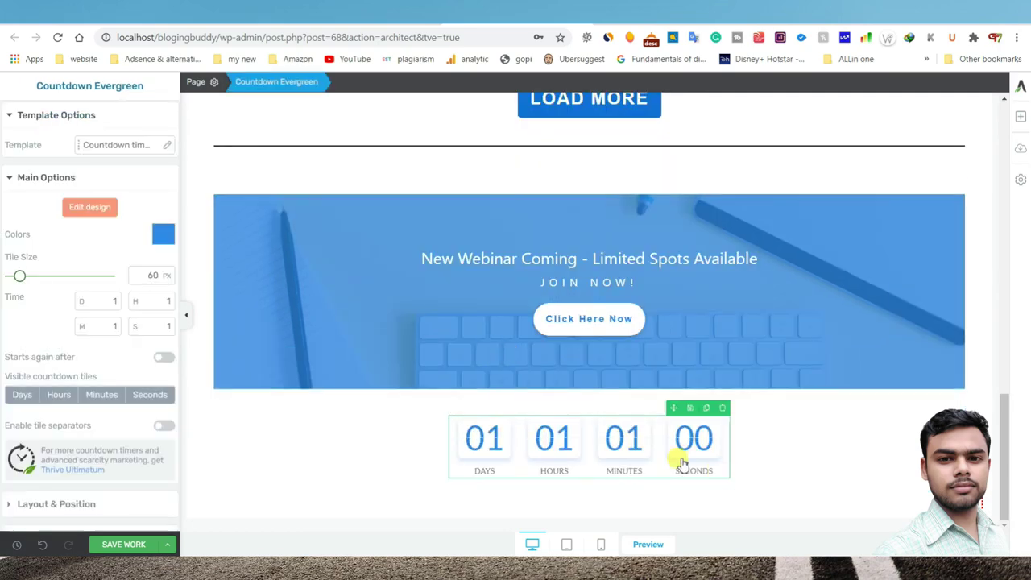
{"action": "left_click", "coordinate": [630, 498]}
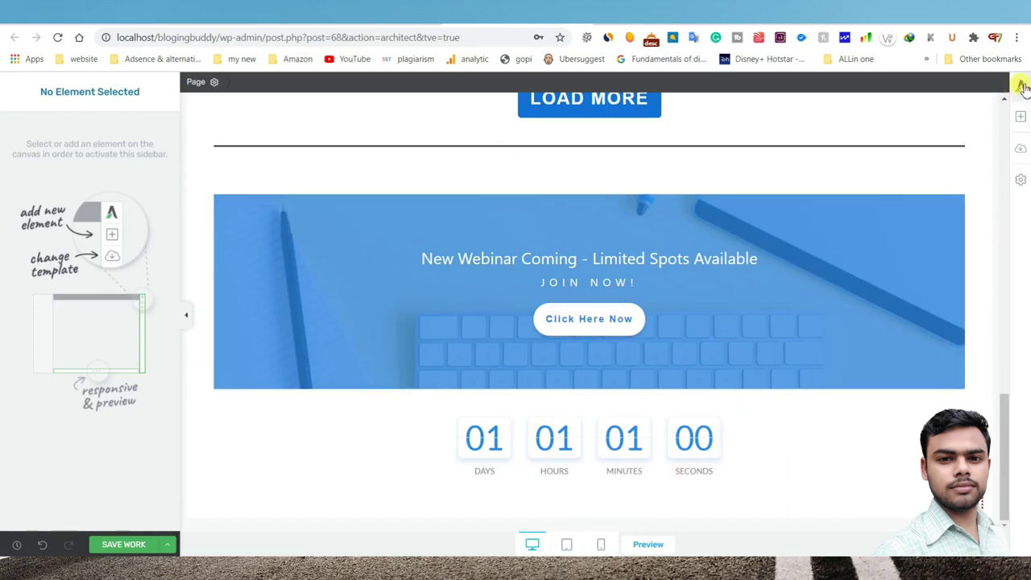
Add a Styled Box element below the countdown, using the three-column template with WordPress, WPX Hosting and MailChimp product cards.
{"action": "left_click", "coordinate": [1020, 116]}
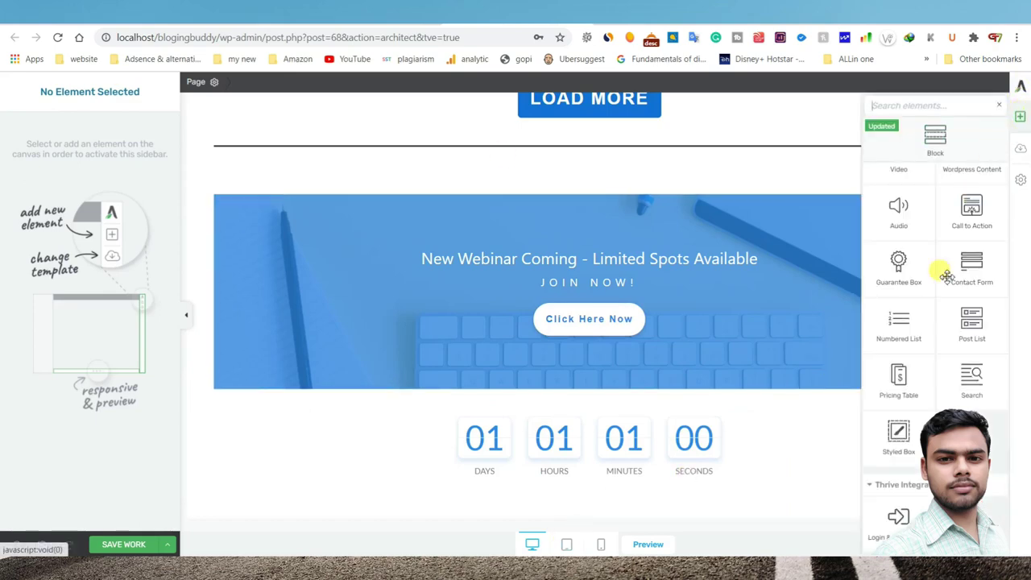
{"action": "left_click", "coordinate": [904, 443]}
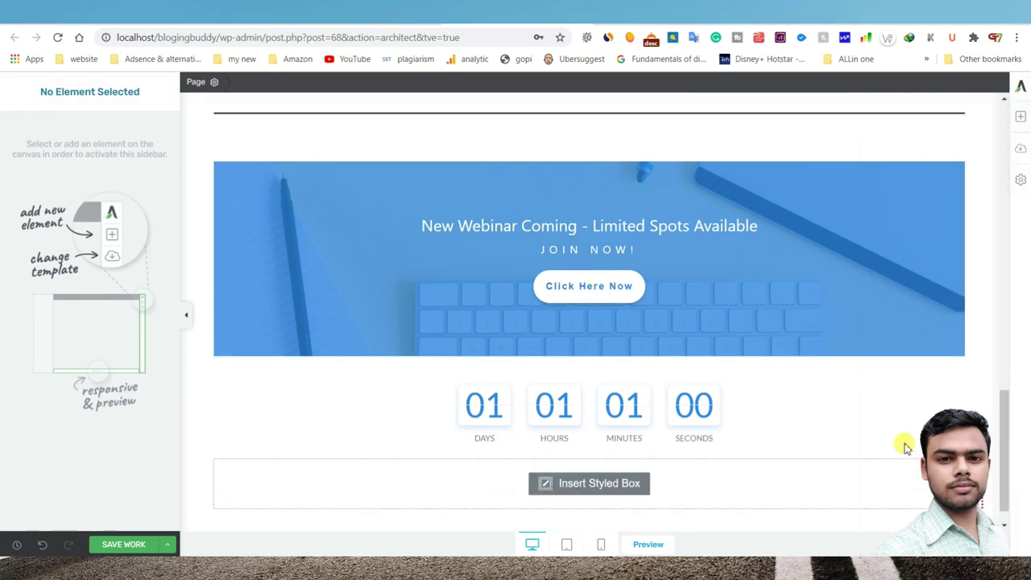
{"action": "scroll", "coordinate": [480, 385], "scroll_direction": "down", "scroll_amount": 10}
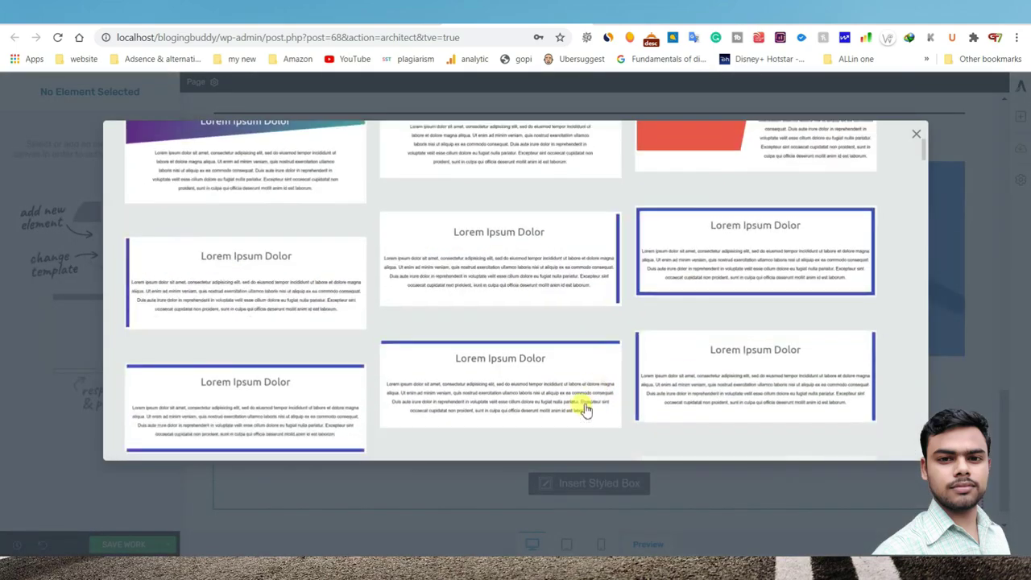
{"action": "scroll", "coordinate": [509, 393], "scroll_direction": "down", "scroll_amount": 10}
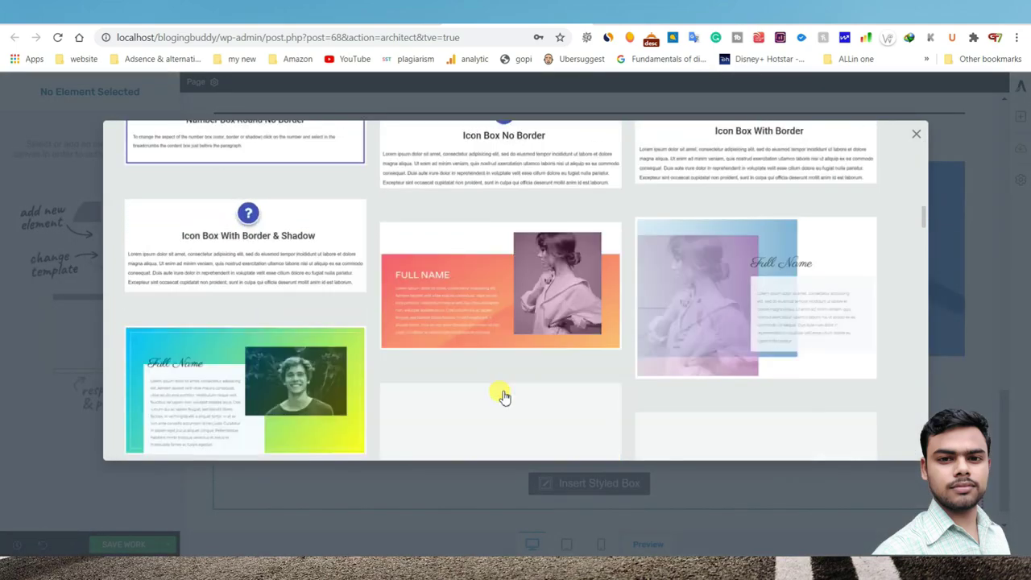
{"action": "scroll", "coordinate": [483, 393], "scroll_direction": "down", "scroll_amount": 3}
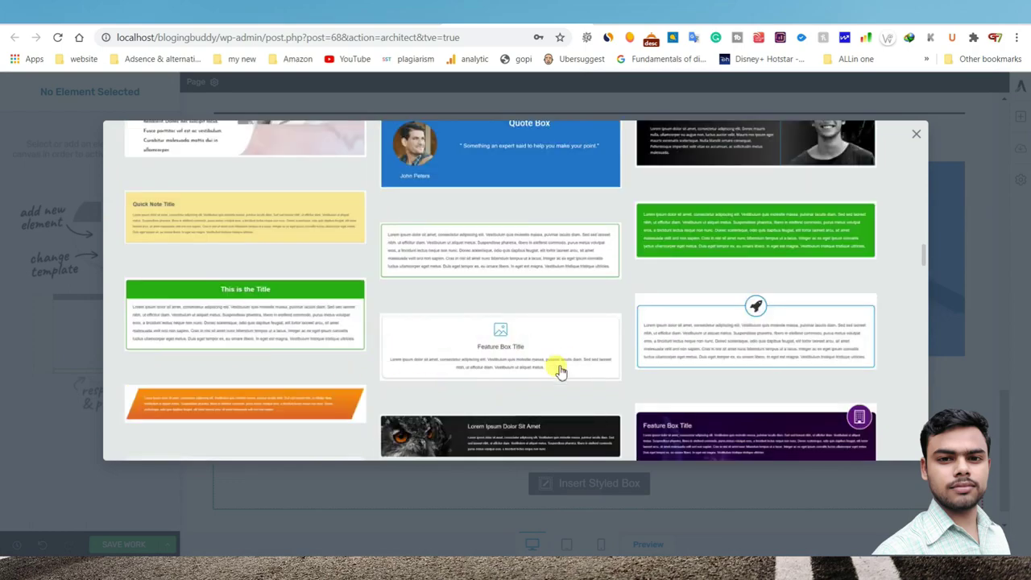
{"action": "scroll", "coordinate": [495, 369], "scroll_direction": "down", "scroll_amount": 3}
{"action": "scroll", "coordinate": [485, 335], "scroll_direction": "down", "scroll_amount": 15}
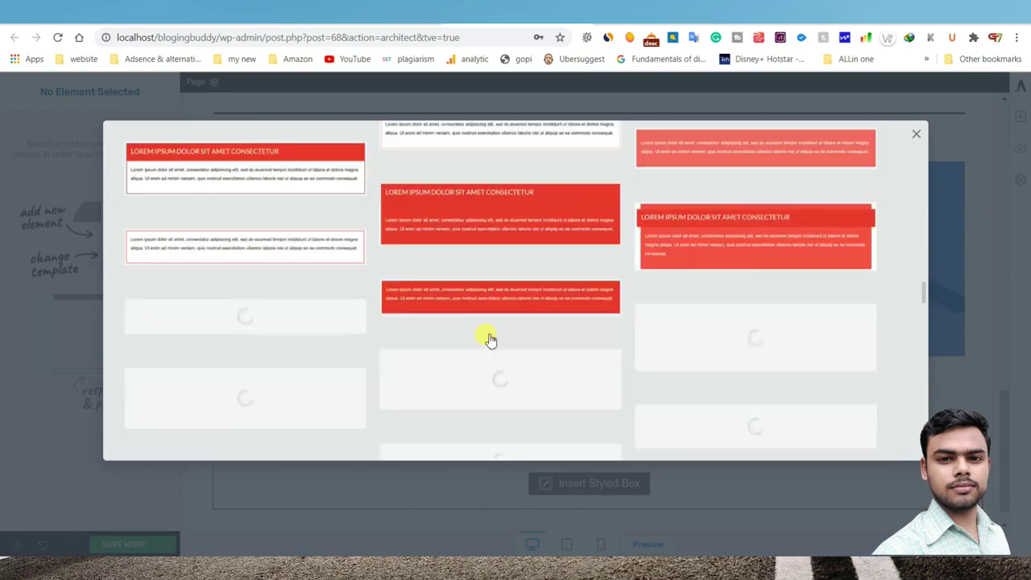
{"action": "scroll", "coordinate": [690, 272], "scroll_direction": "up", "scroll_amount": 3}
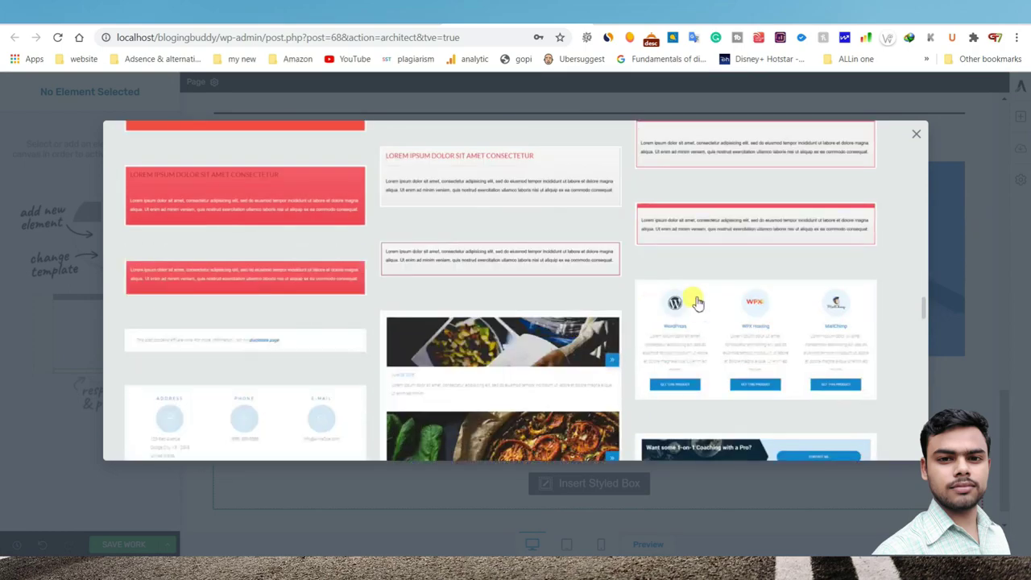
{"action": "left_click", "coordinate": [690, 314]}
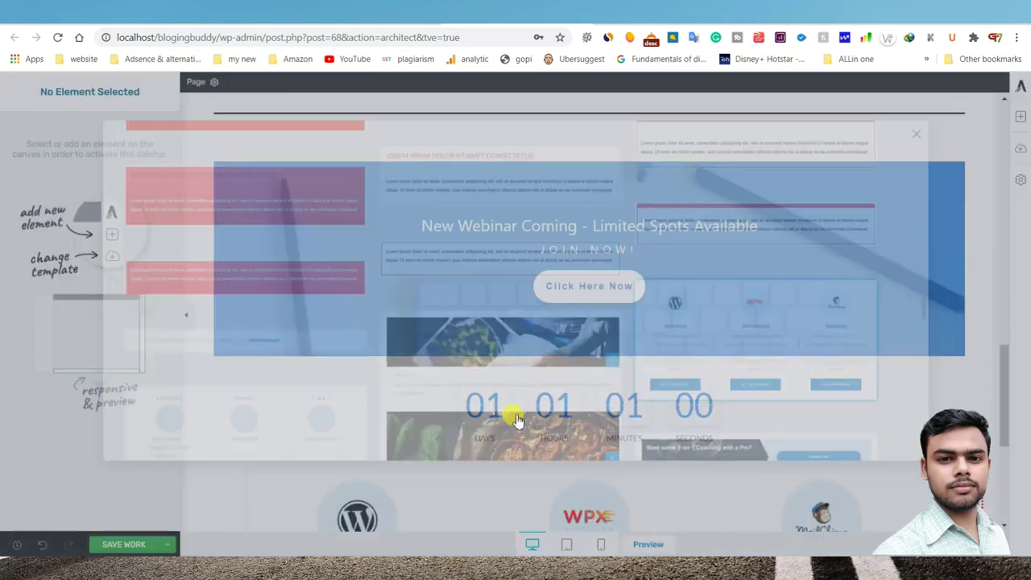
{"action": "scroll", "coordinate": [548, 425], "scroll_direction": "down", "scroll_amount": 3}
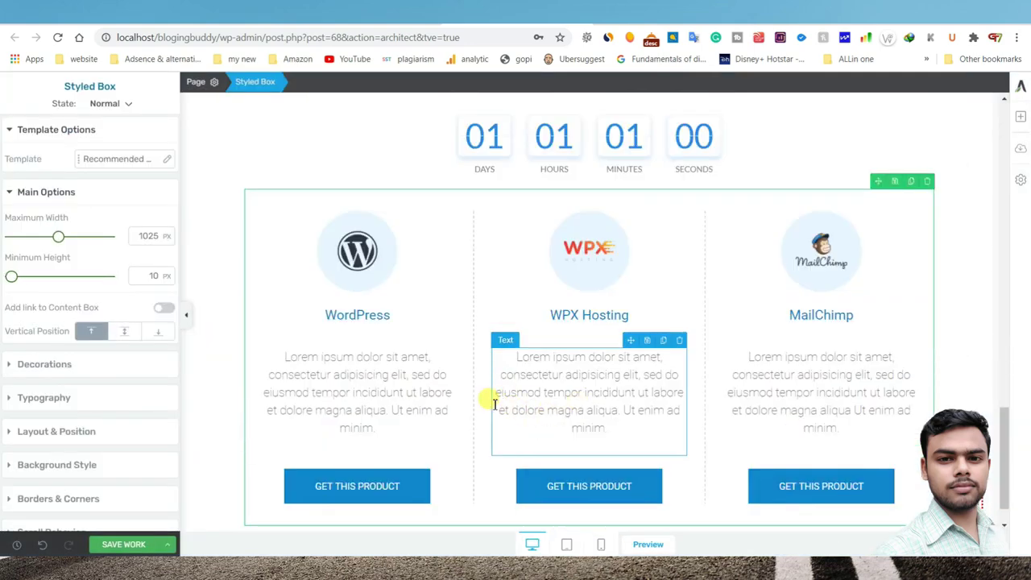
Delete the placeholder description paragraphs from the WordPress, WPX Hosting and MailChimp columns of the styled box.
{"action": "left_click", "coordinate": [408, 407]}
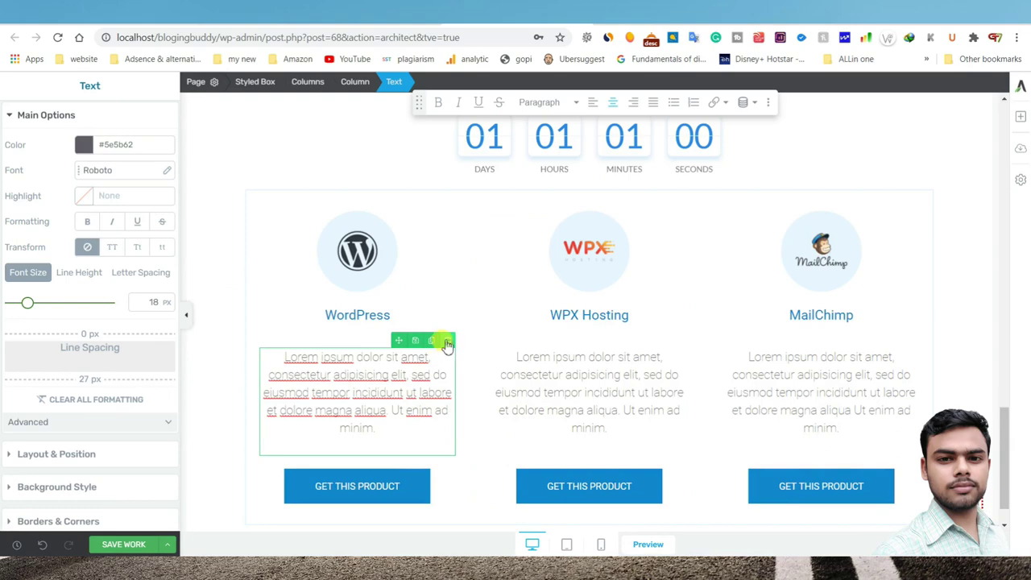
{"action": "left_click", "coordinate": [449, 341]}
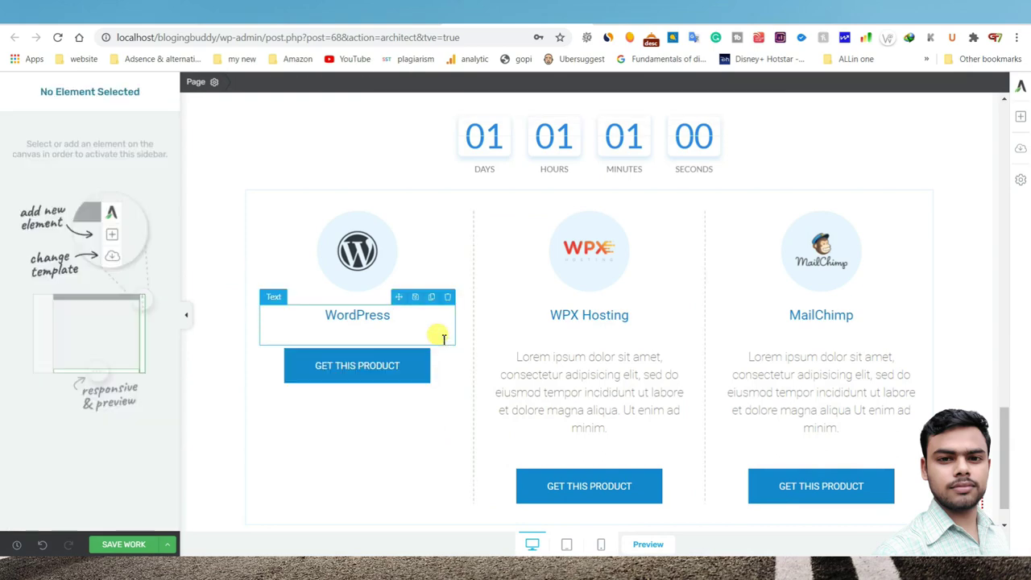
{"action": "left_click", "coordinate": [659, 377]}
{"action": "left_click", "coordinate": [679, 340]}
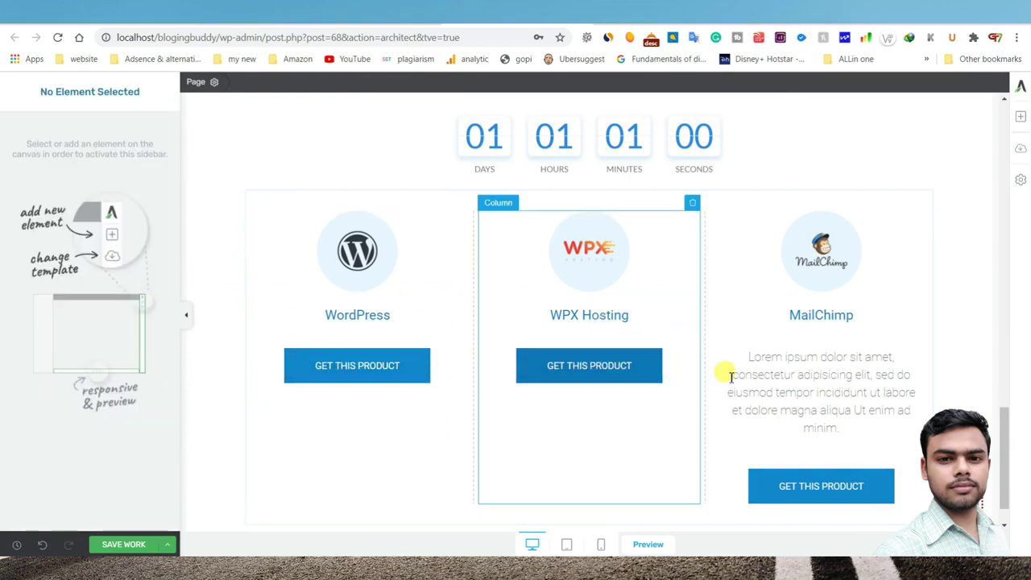
{"action": "left_click", "coordinate": [894, 363]}
{"action": "left_click", "coordinate": [910, 340]}
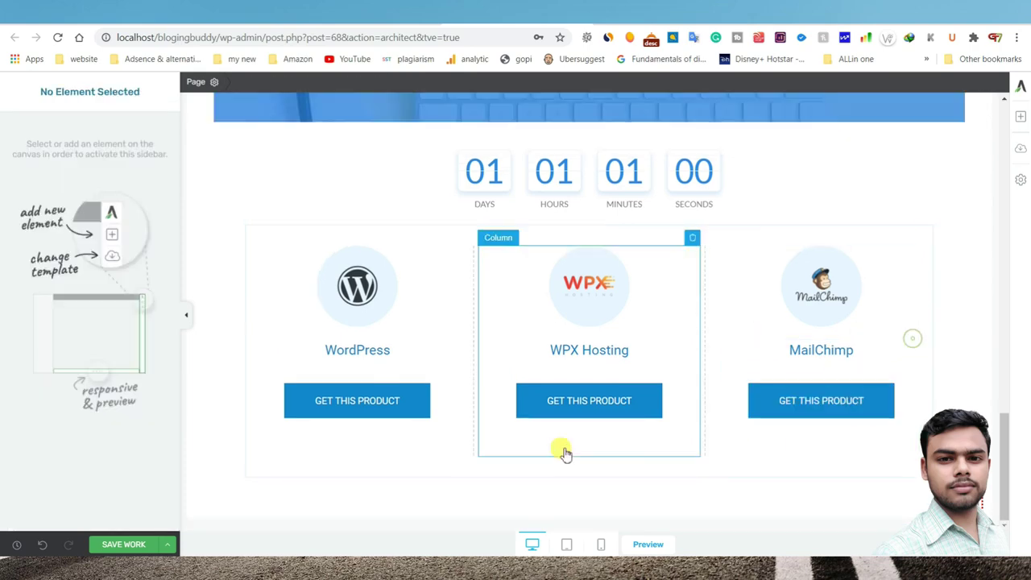
{"action": "scroll", "coordinate": [484, 437], "scroll_direction": "up", "scroll_amount": 2}
{"action": "scroll", "coordinate": [484, 438], "scroll_direction": "down", "scroll_amount": 2}
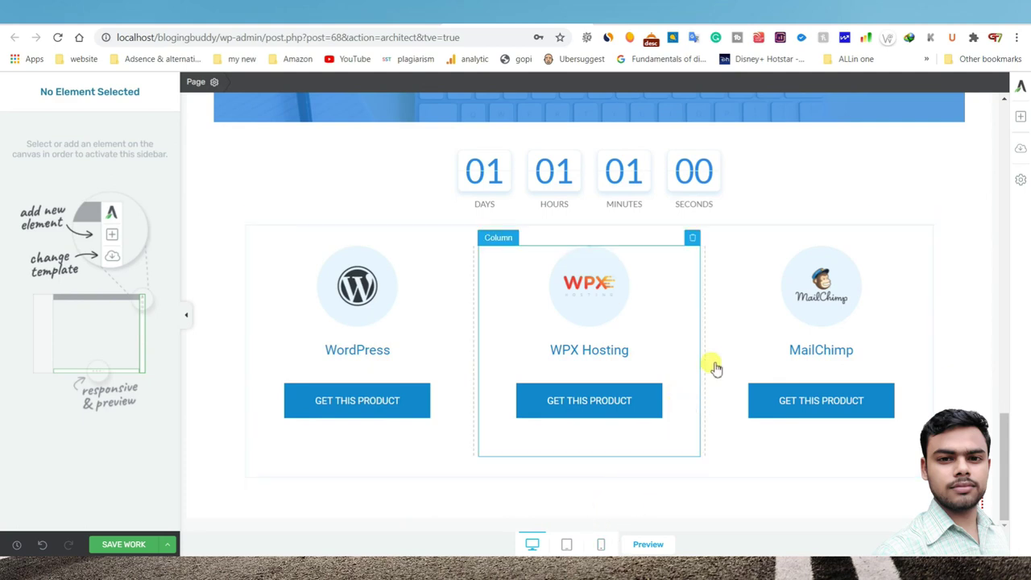
Add a Text element below the styled box reading "Copyright © 2020 BLOGINGBUDDY", shift it to the middle of its line, and save the page.
{"action": "left_click", "coordinate": [1020, 117]}
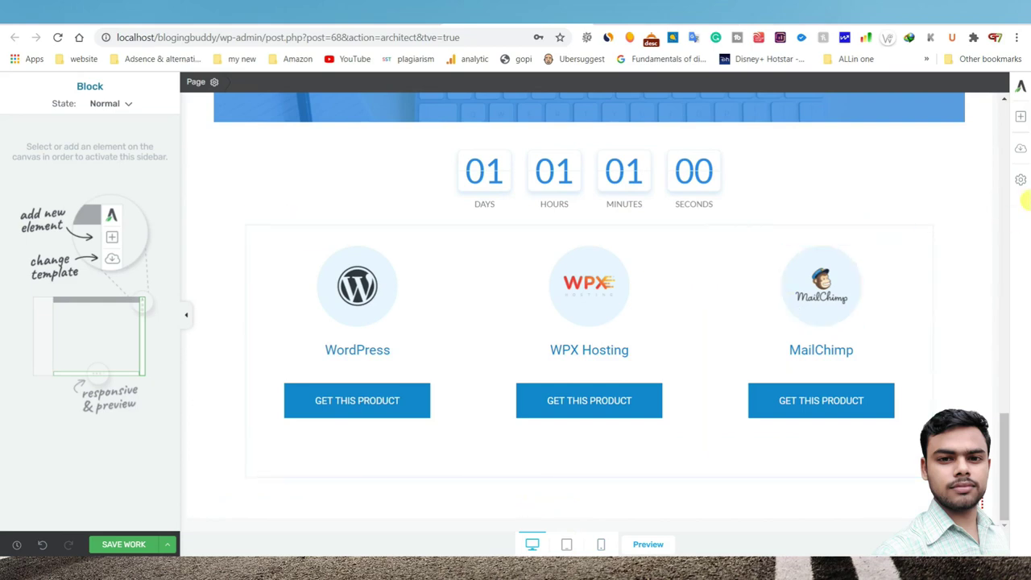
{"action": "left_click", "coordinate": [1019, 119]}
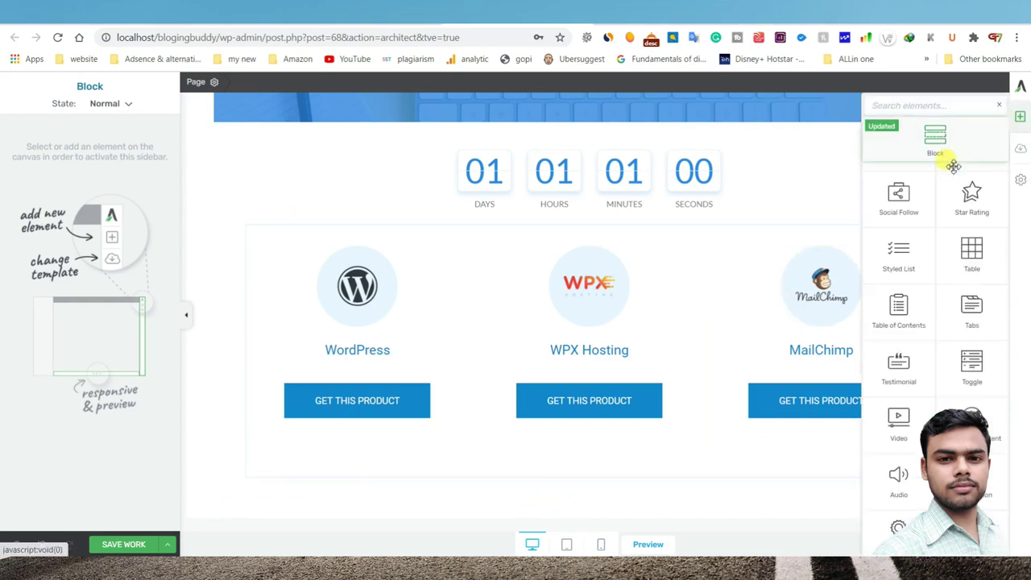
{"action": "scroll", "coordinate": [913, 320], "scroll_direction": "up", "scroll_amount": 5}
{"action": "scroll", "coordinate": [913, 320], "scroll_direction": "up", "scroll_amount": 2}
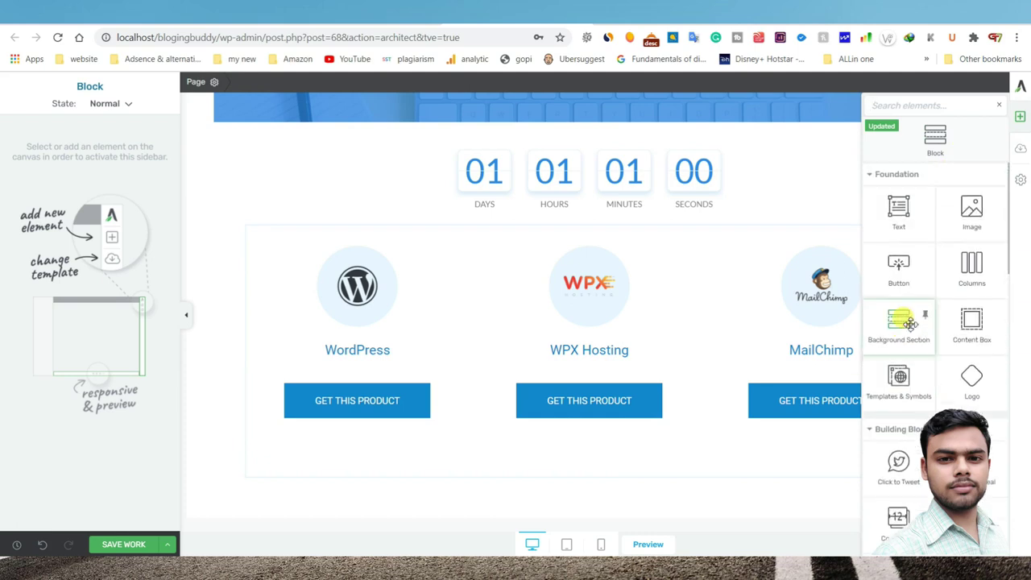
{"action": "left_click_drag", "start_coordinate": [897, 207], "coordinate": [627, 525]}
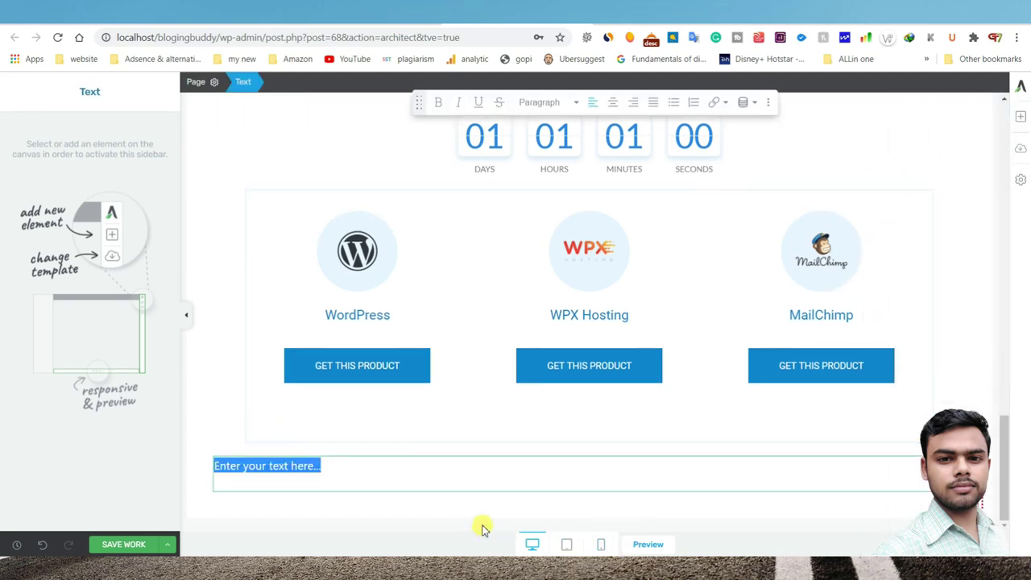
{"action": "left_click", "coordinate": [525, 477]}
{"action": "triple_click", "coordinate": [523, 481]}
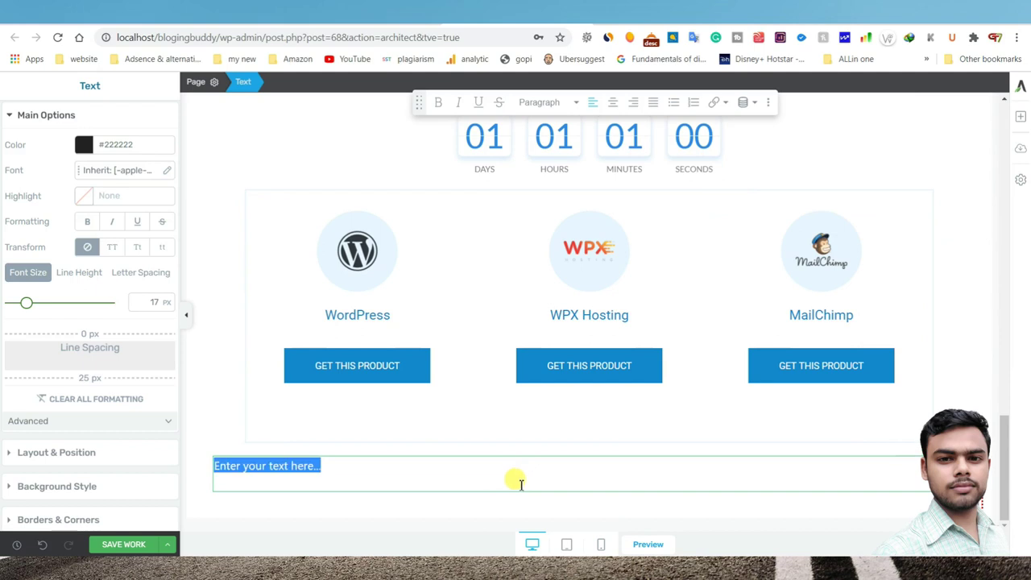
{"action": "type", "text": "Copyright © 2020"}
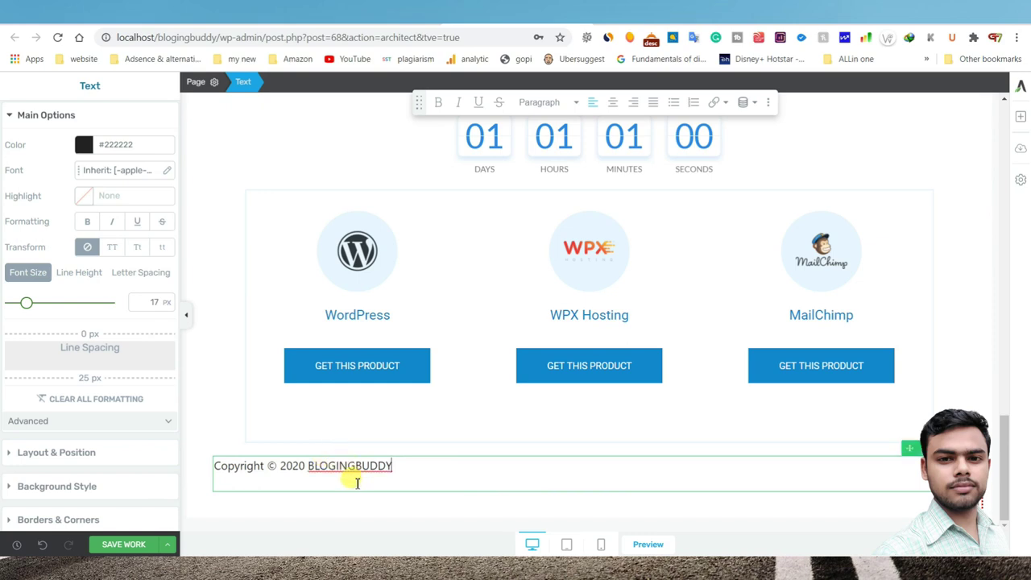
{"action": "left_click", "coordinate": [216, 466]}
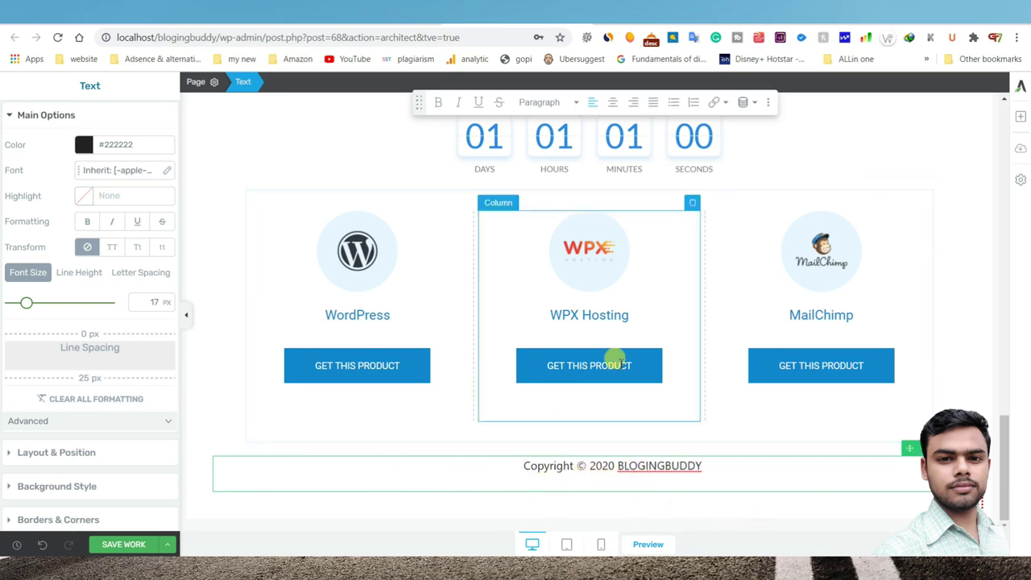
{"action": "left_click", "coordinate": [139, 546]}
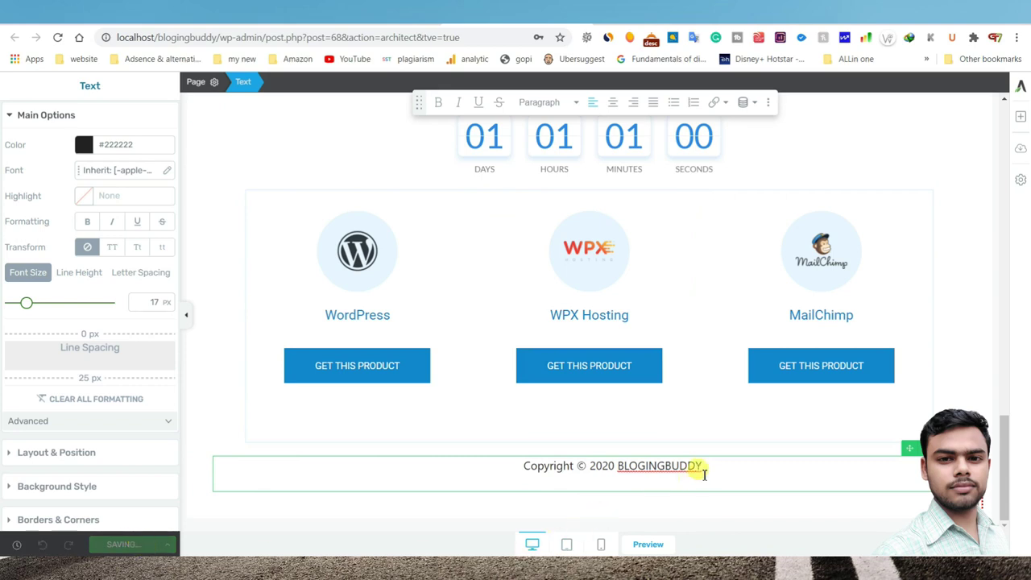
Make the whole copyright line bold and save the page.
{"action": "left_click_drag", "start_coordinate": [715, 468], "coordinate": [532, 472]}
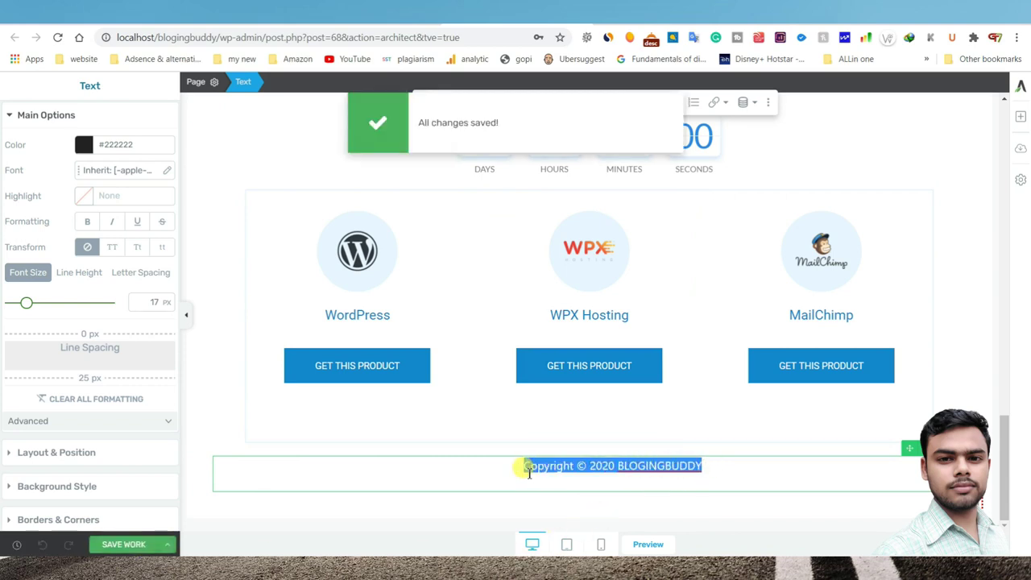
{"action": "left_click", "coordinate": [87, 221]}
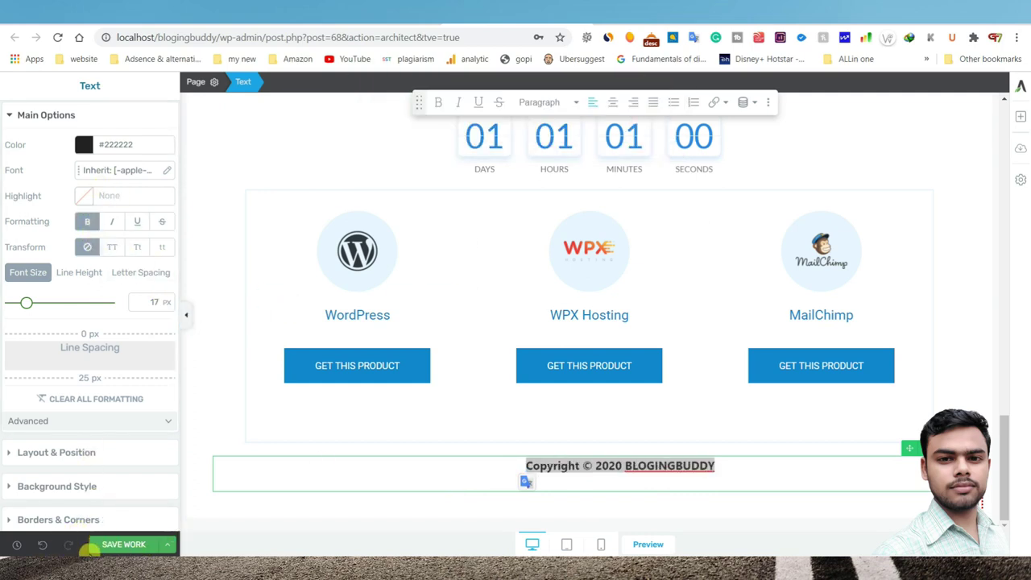
{"action": "left_click", "coordinate": [109, 545]}
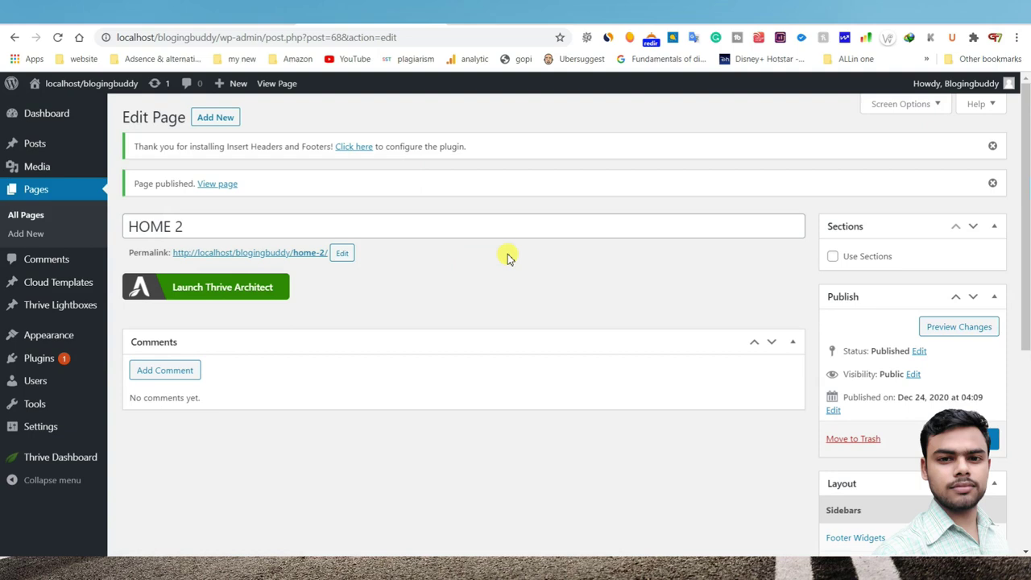
Open the list of all pages from the HOME 2 edit page and view the published HOME 2 page.
{"action": "scroll", "coordinate": [543, 405], "scroll_direction": "down", "scroll_amount": 5}
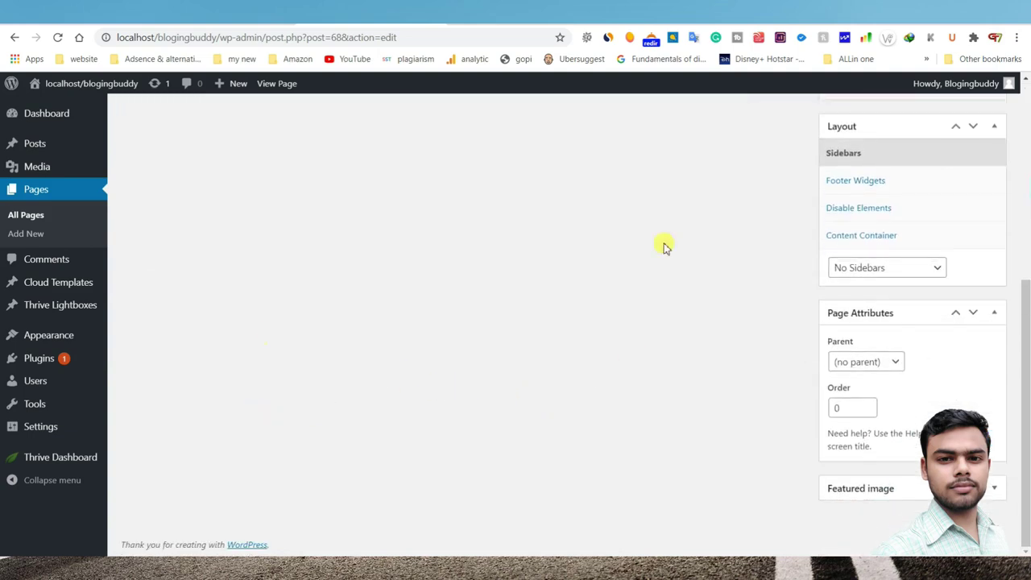
{"action": "scroll", "coordinate": [272, 242], "scroll_direction": "up", "scroll_amount": 5}
{"action": "left_click", "coordinate": [46, 215]}
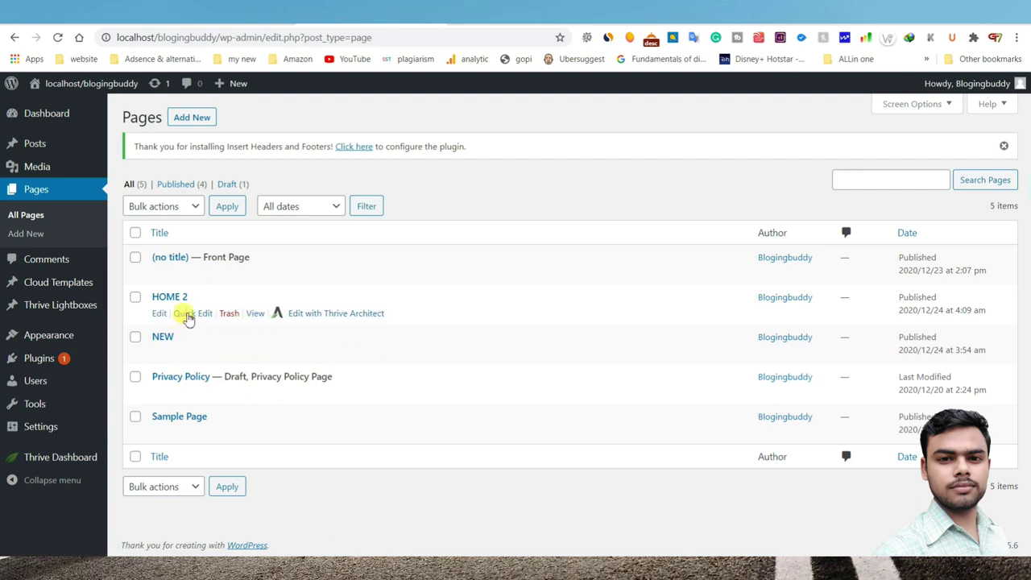
{"action": "left_click", "coordinate": [254, 313]}
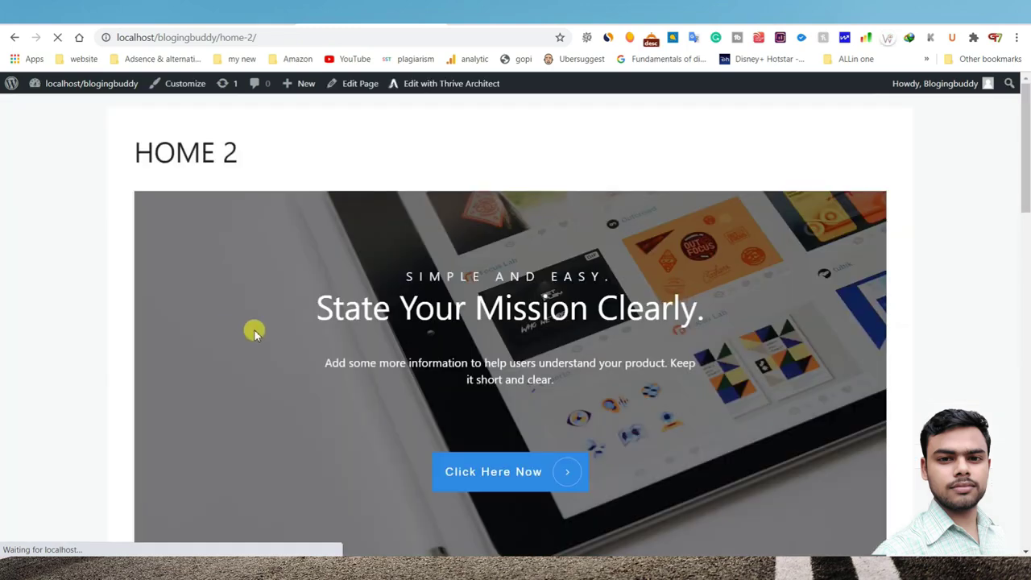
Examine the published HOME 2 page from the hero section through the post grid and countdown to the copyright line.
{"action": "scroll", "coordinate": [200, 346], "scroll_direction": "down", "scroll_amount": 3}
{"action": "scroll", "coordinate": [202, 345], "scroll_direction": "down", "scroll_amount": 4}
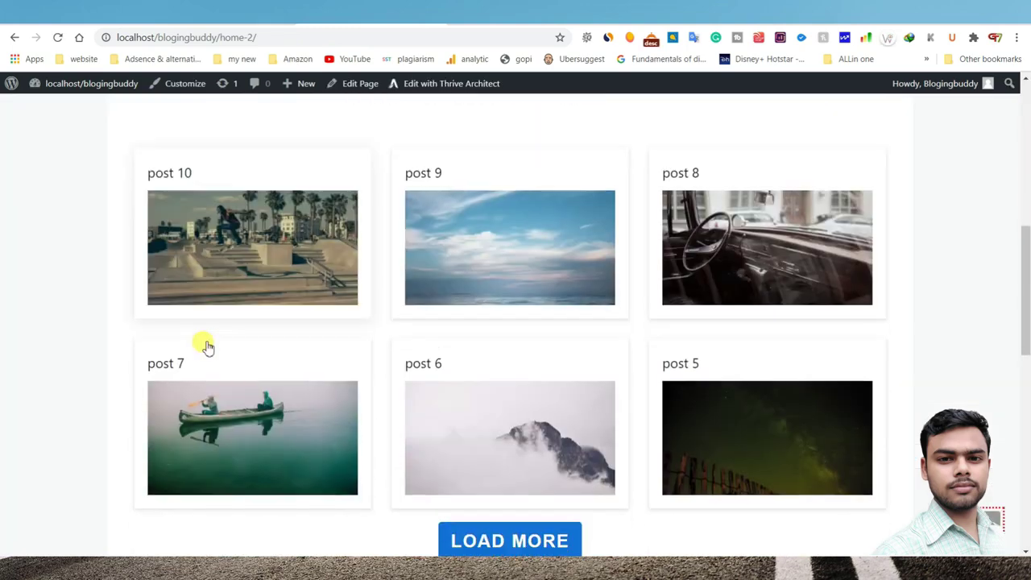
{"action": "scroll", "coordinate": [203, 353], "scroll_direction": "down", "scroll_amount": 3}
{"action": "scroll", "coordinate": [203, 359], "scroll_direction": "down", "scroll_amount": 5}
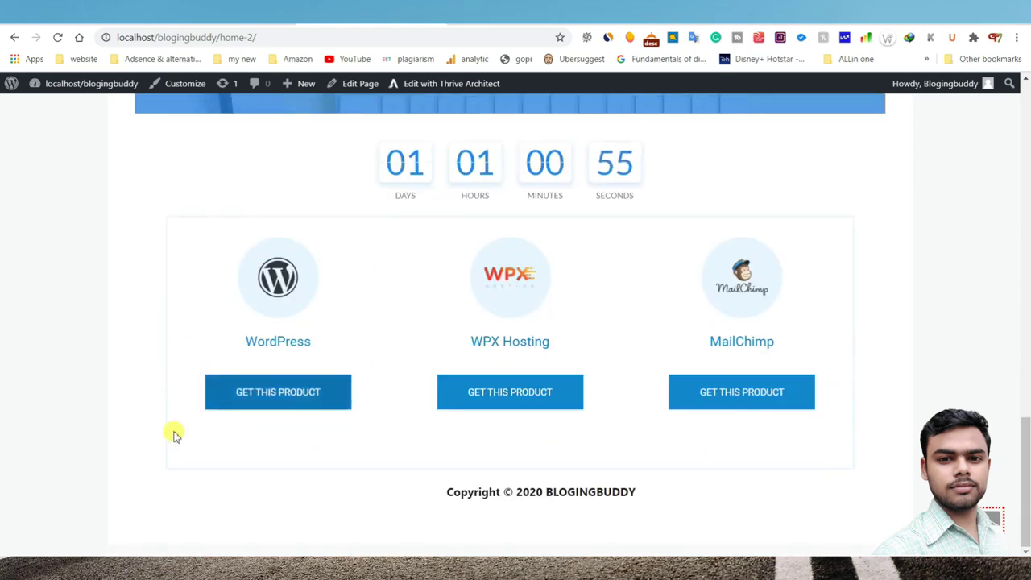
{"action": "scroll", "coordinate": [290, 336], "scroll_direction": "up", "scroll_amount": 5}
{"action": "scroll", "coordinate": [597, 389], "scroll_direction": "up", "scroll_amount": 8}
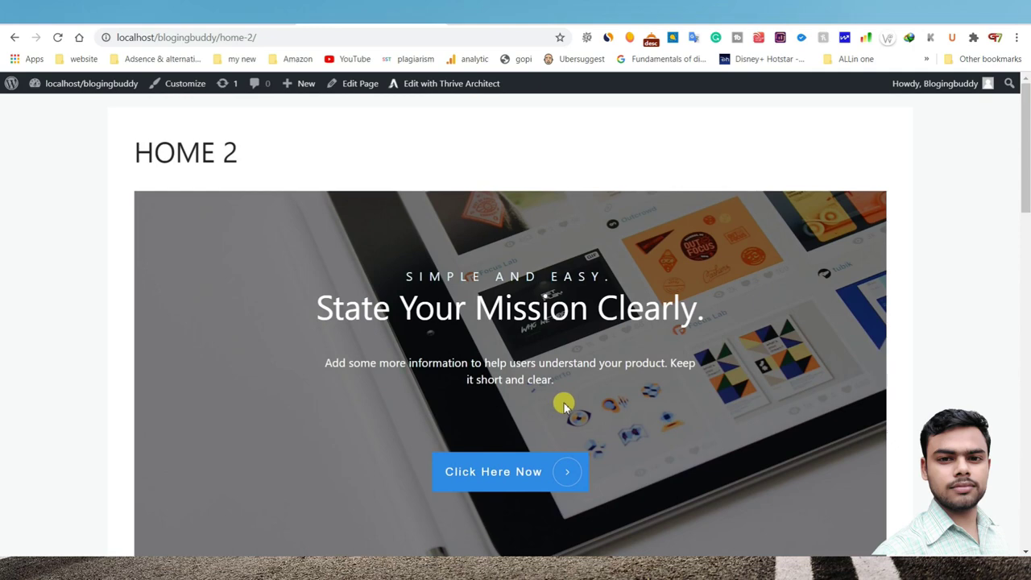
{"action": "scroll", "coordinate": [499, 308], "scroll_direction": "down", "scroll_amount": 1}
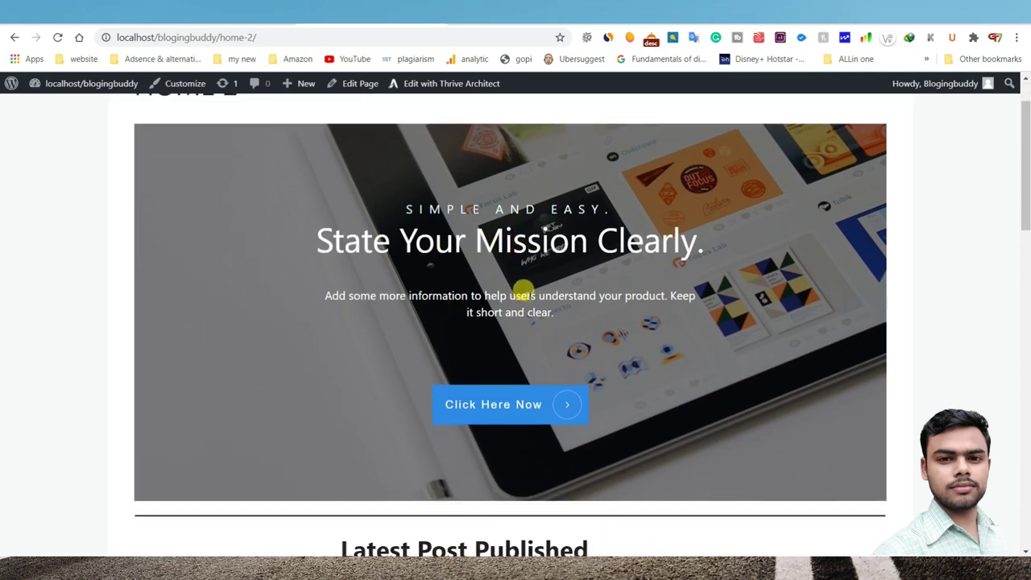
{"action": "scroll", "coordinate": [527, 291], "scroll_direction": "down", "scroll_amount": 3}
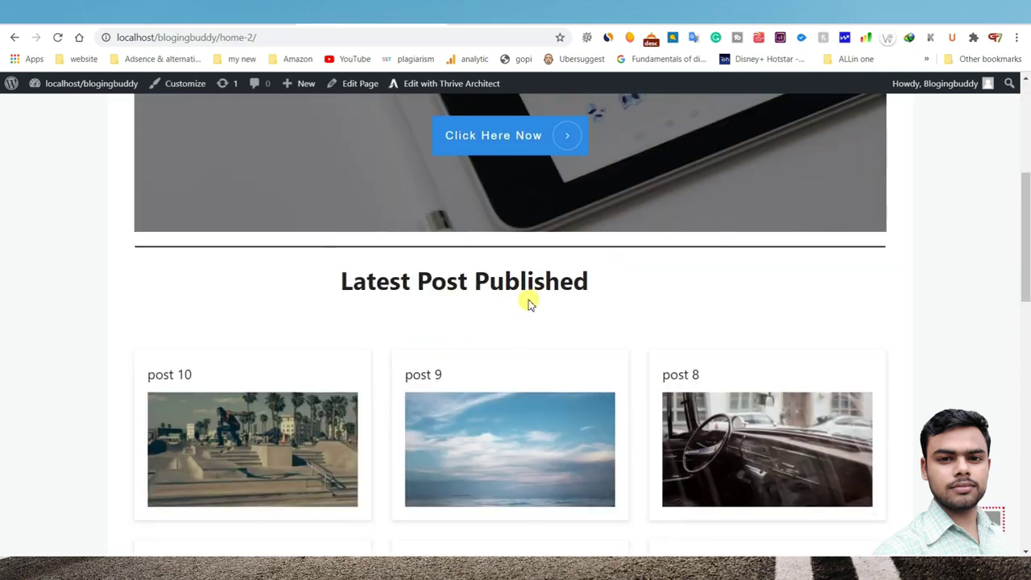
{"action": "scroll", "coordinate": [508, 330], "scroll_direction": "up", "scroll_amount": 2}
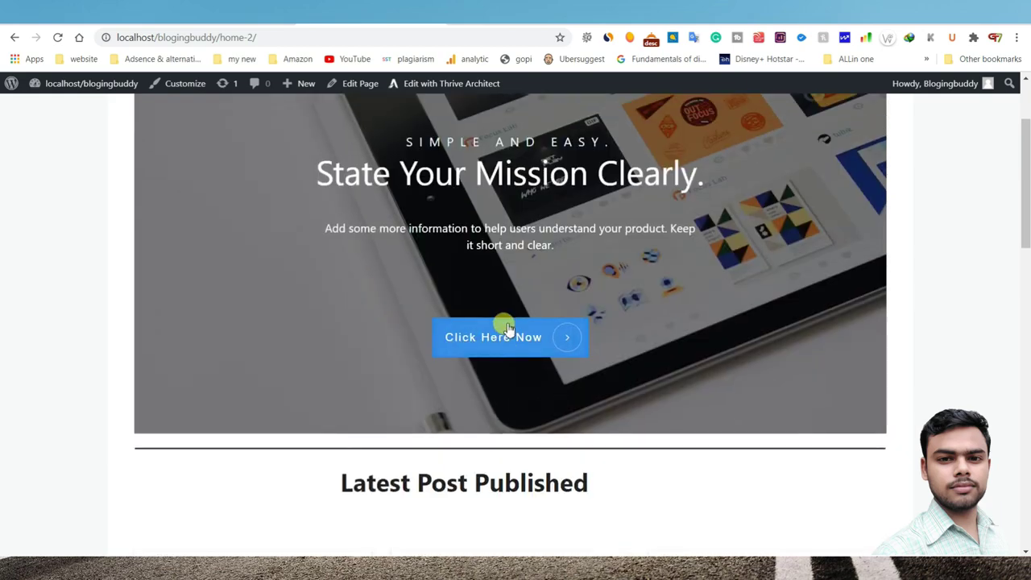
Switch to the site's existing homepage and examine its header and hero section for comparison with HOME 2.
{"action": "left_click", "coordinate": [176, 86]}
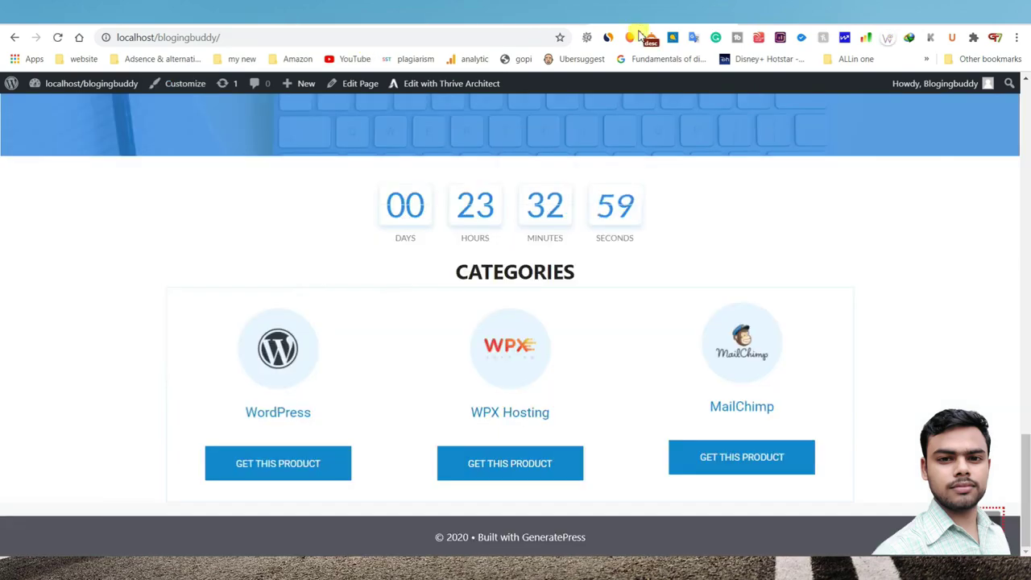
{"action": "left_click_drag", "start_coordinate": [1025, 451], "coordinate": [1026, 100]}
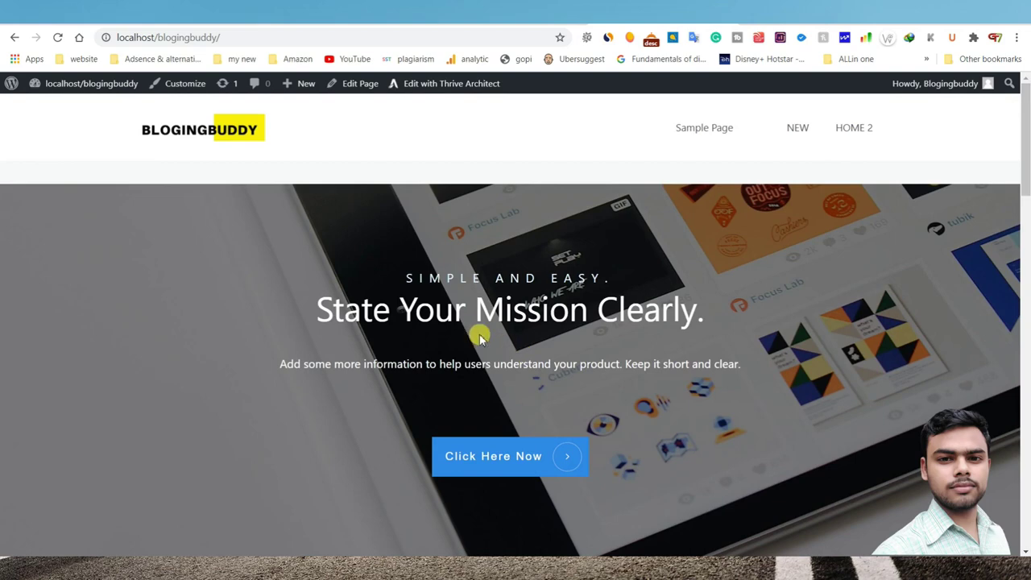